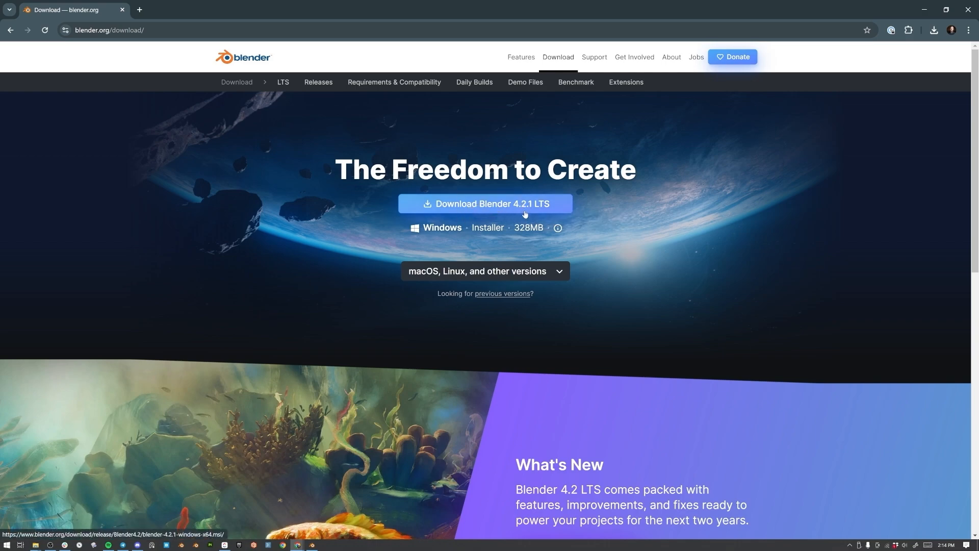
# - Download the Blender 4.2.1 LTS installer for Windows from the Blender download page
pyautogui.click(494, 206)
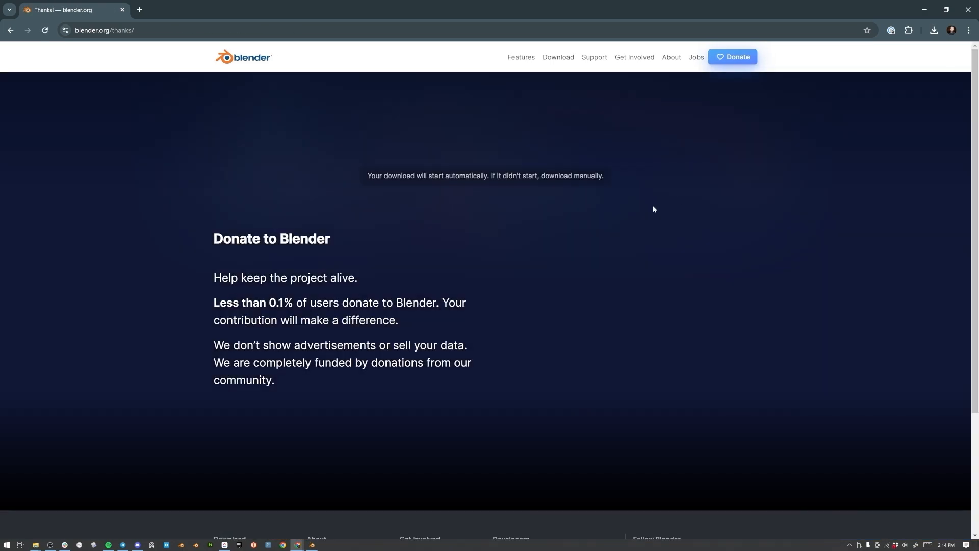
pyautogui.scroll(-1, 560, 302)
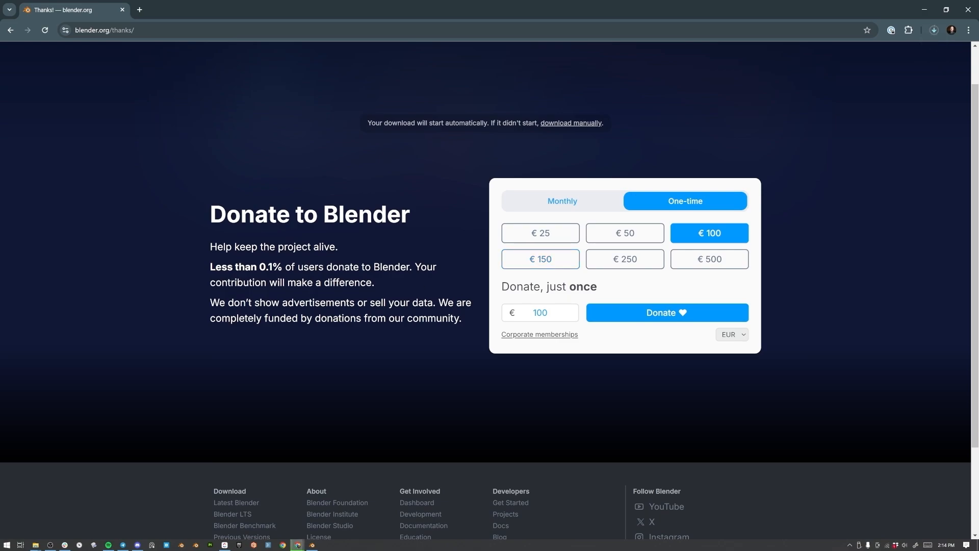
pyautogui.scroll(1, 435, 262)
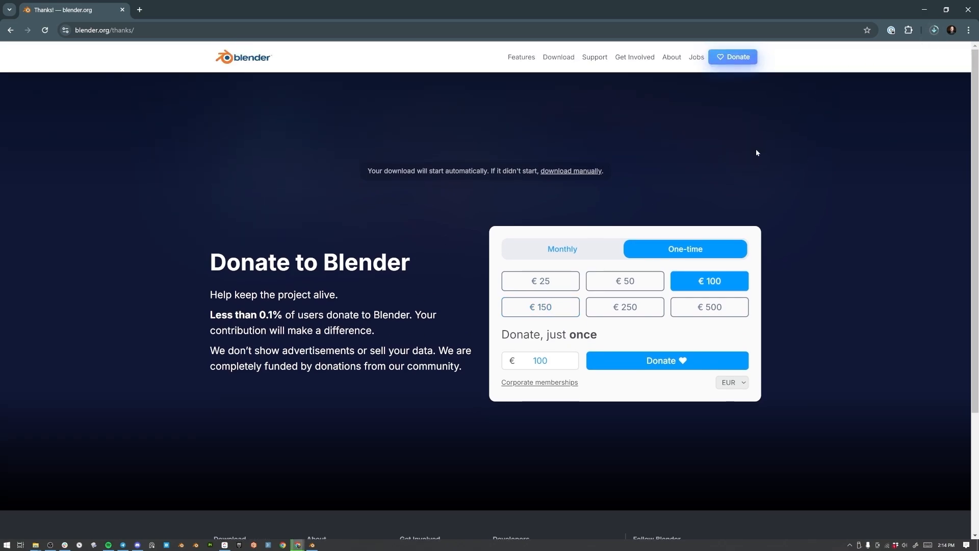
# - Return to the download page, open the previous versions page and browse the full index of Blender releases
pyautogui.hotkey('alt', 'Left')
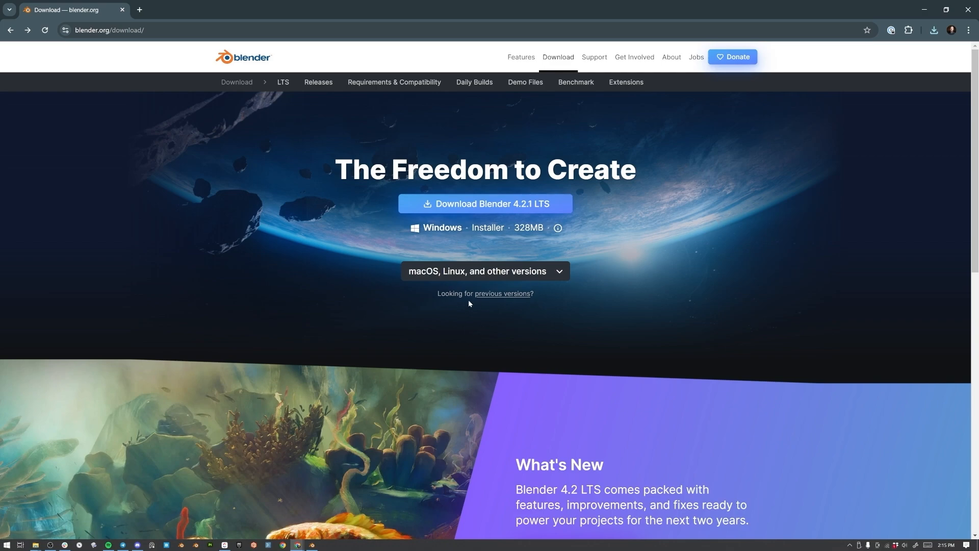
pyautogui.click(491, 294)
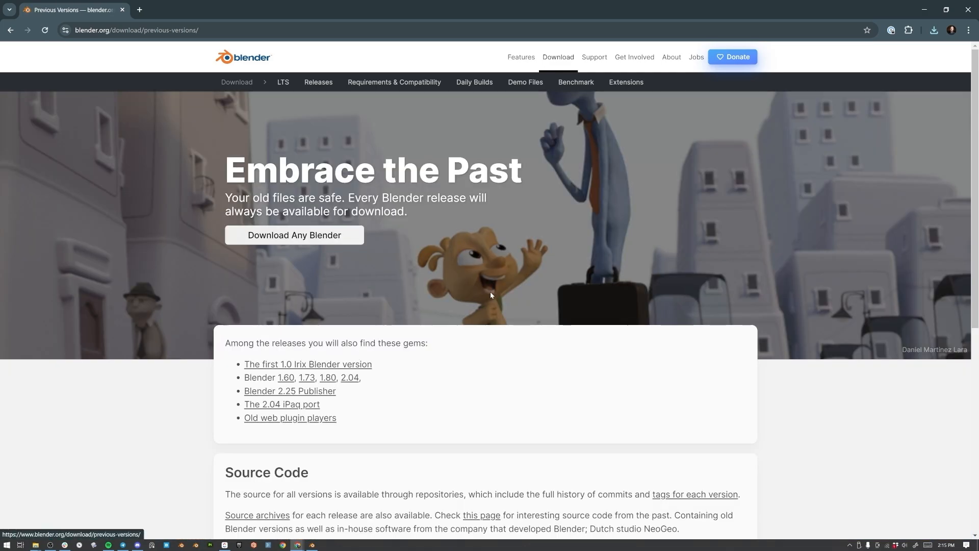
pyautogui.click(329, 234)
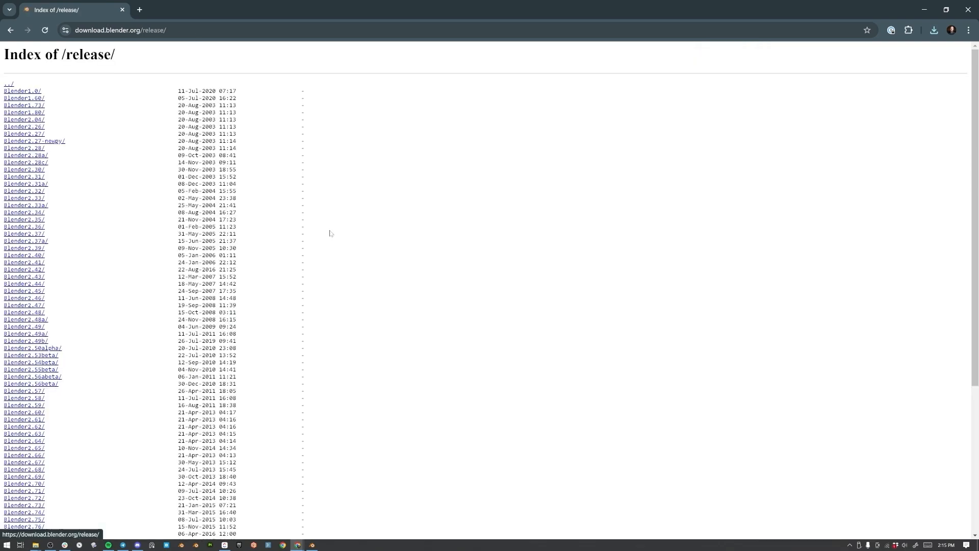
pyautogui.scroll(-5, 490, 291)
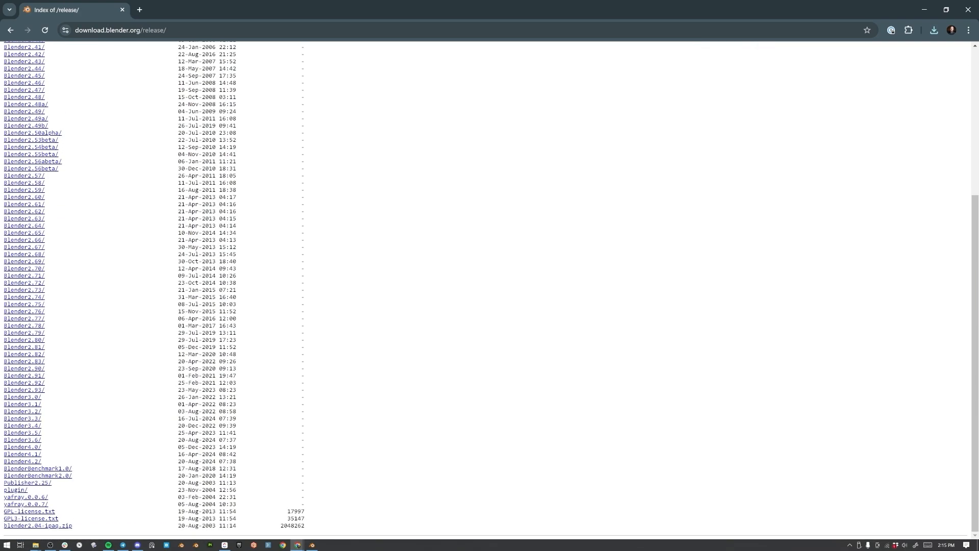
pyautogui.scroll(5, 490, 291)
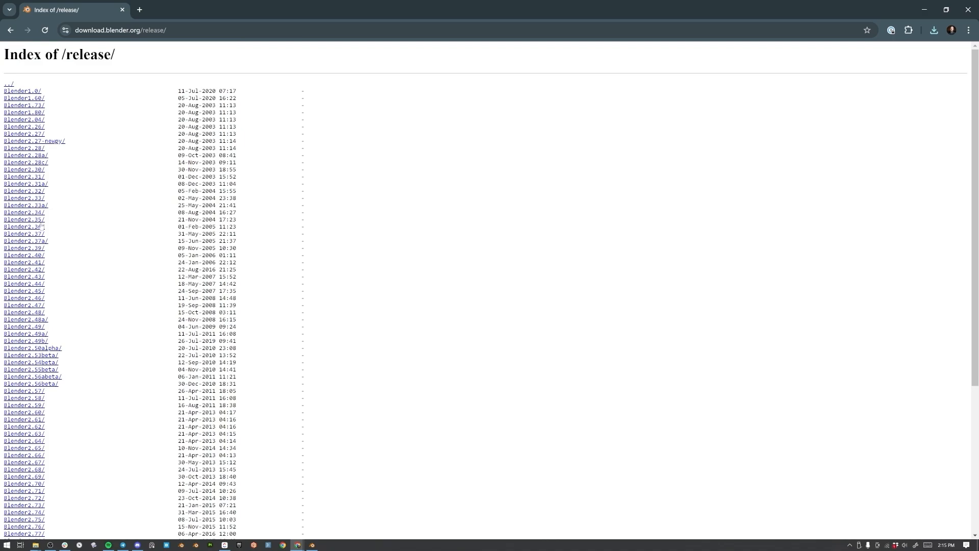
pyautogui.scroll(-5, 44, 296)
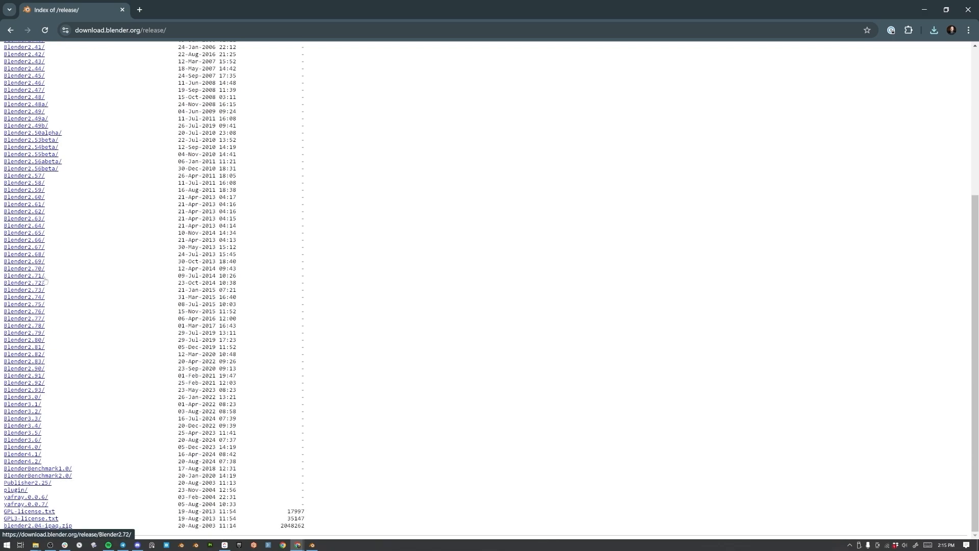
pyautogui.click(11, 30)
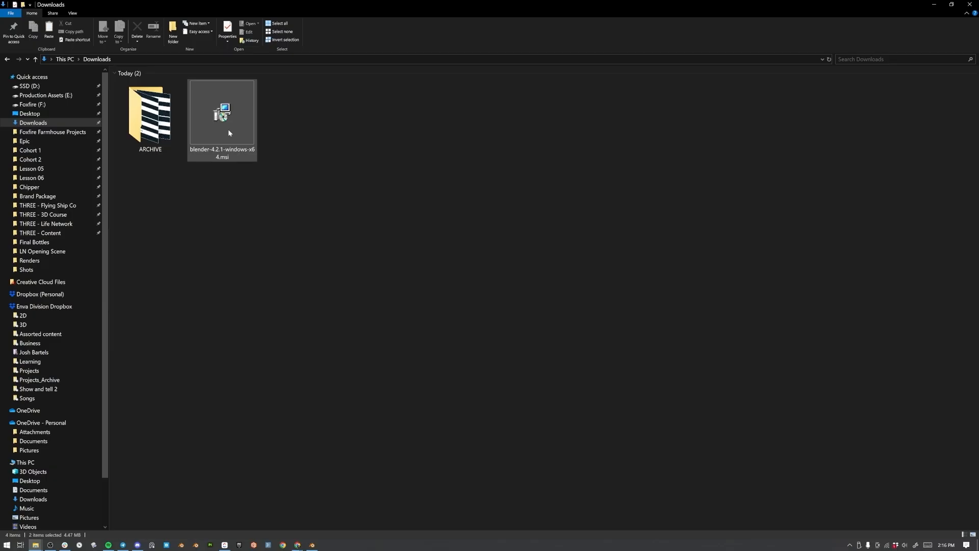
# - Launch the blender-4.2.1-windows-x64.msi installer from the Downloads folder, accept the license agreement and continue the setup
pyautogui.click(235, 119)
pyautogui.doubleClick(236, 117)
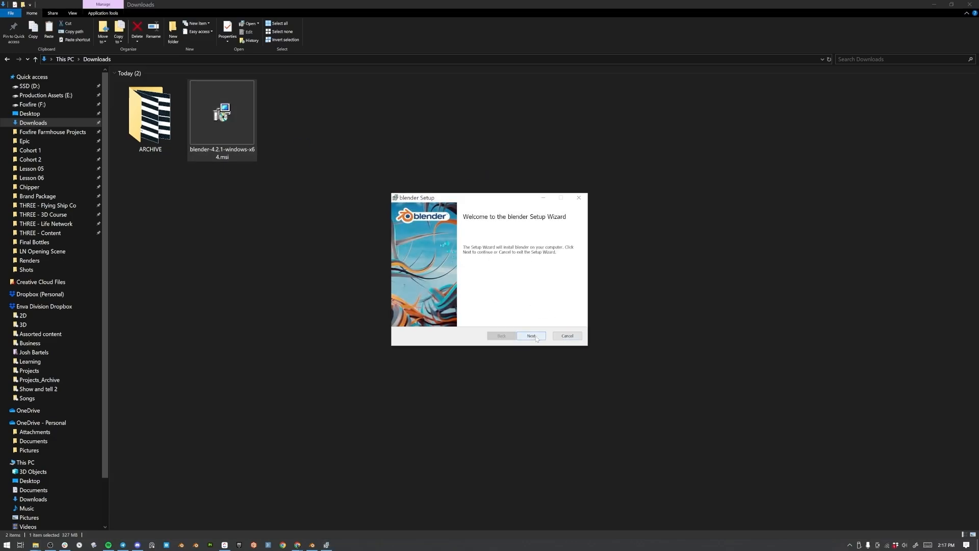
pyautogui.click(535, 337)
pyautogui.click(449, 317)
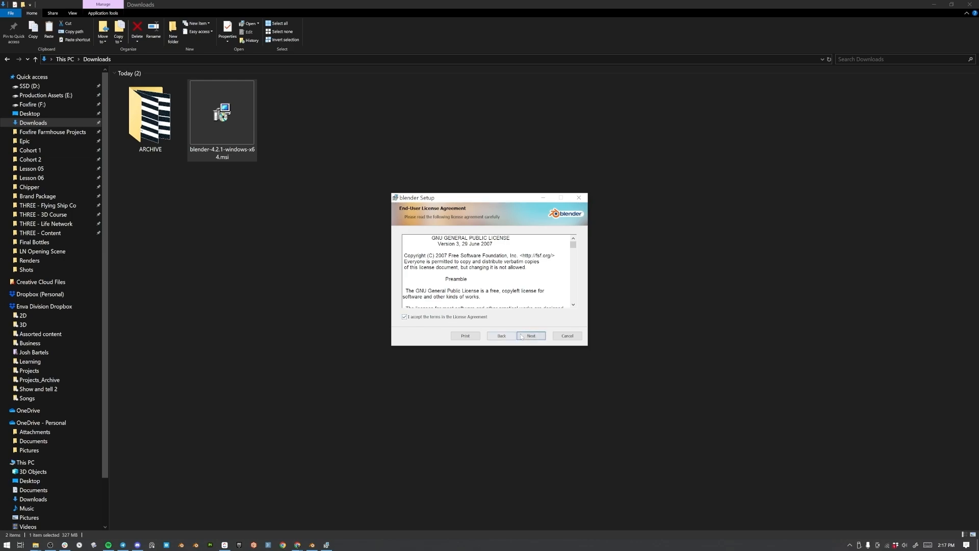
pyautogui.click(531, 335)
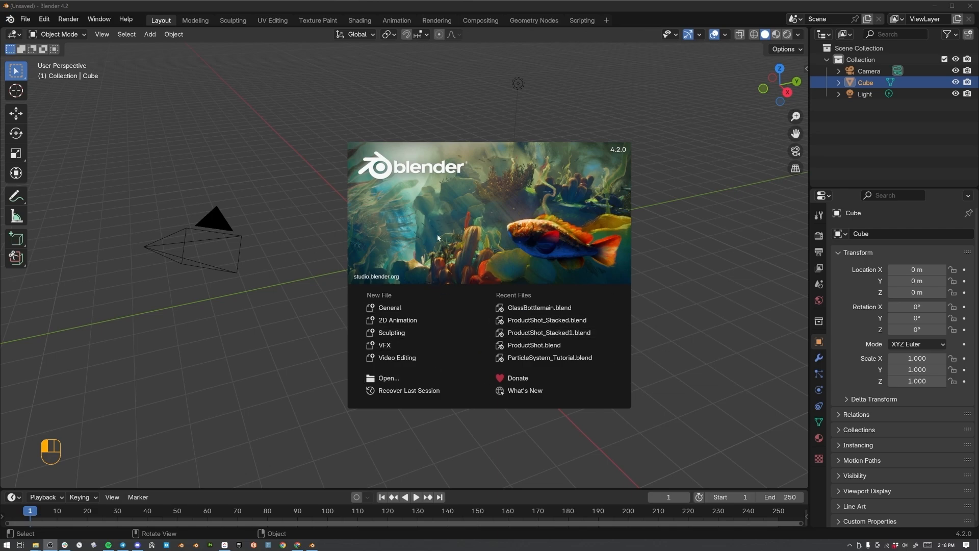
# - Dismiss Blender's splash screen, deselect the cube and annotate the viewport with a freehand arrow pointing toward the outliner
pyautogui.click(475, 169)
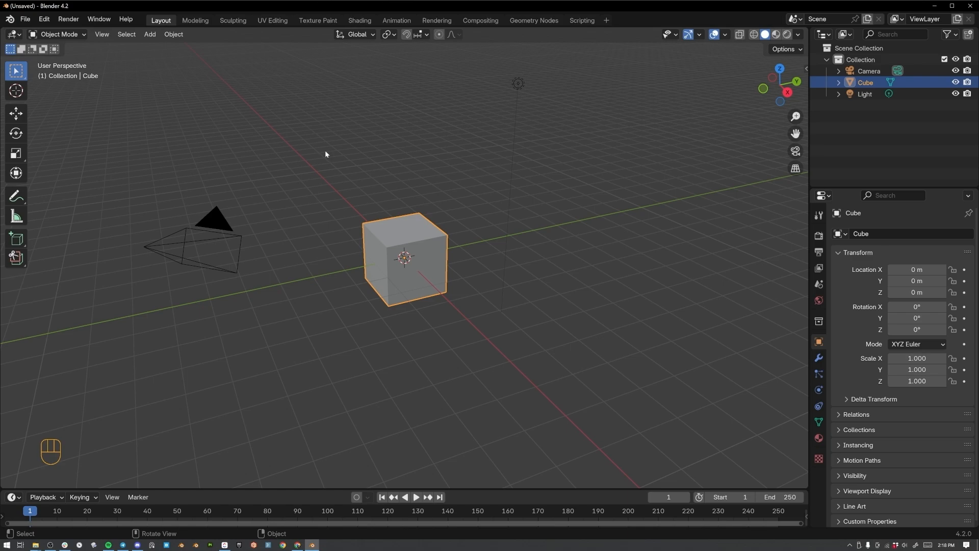
pyautogui.click(553, 142)
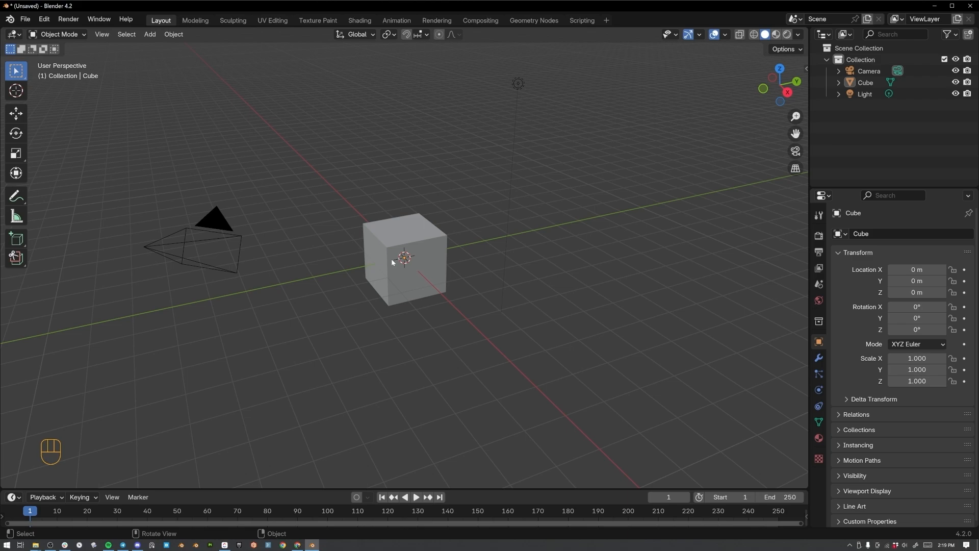
pyautogui.press('d')
pyautogui.moveTo(632, 136)
pyautogui.mouseDown()
pyautogui.moveTo(708, 106)
pyautogui.moveTo(715, 122)
pyautogui.mouseUp()
# - Select the camera, cube and light one after another in the outliner, ending with the cube
pyautogui.click(867, 71)
pyautogui.click(865, 82)
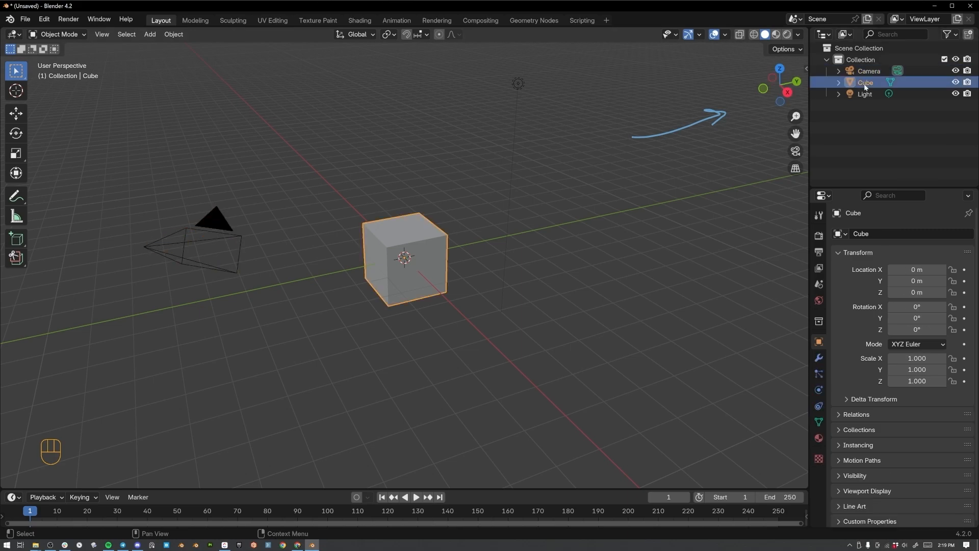
pyautogui.click(865, 94)
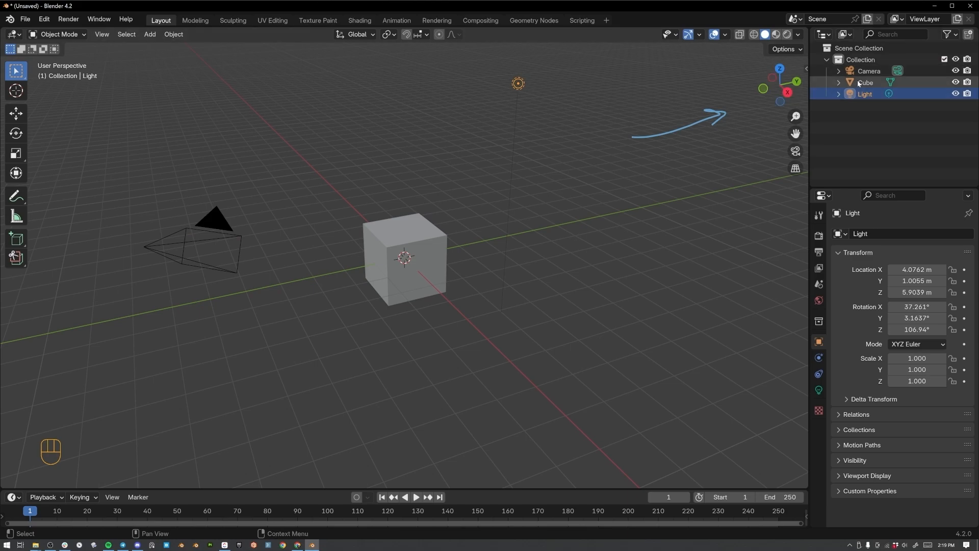
pyautogui.click(865, 84)
# - Annotate an arrow pointing toward the properties editor and view the cube's modifier, object, mesh data and material properties
pyautogui.moveTo(772, 308)
pyautogui.mouseDown()
pyautogui.moveTo(753, 286)
pyautogui.moveTo(774, 309)
pyautogui.moveTo(721, 312)
pyautogui.mouseUp()
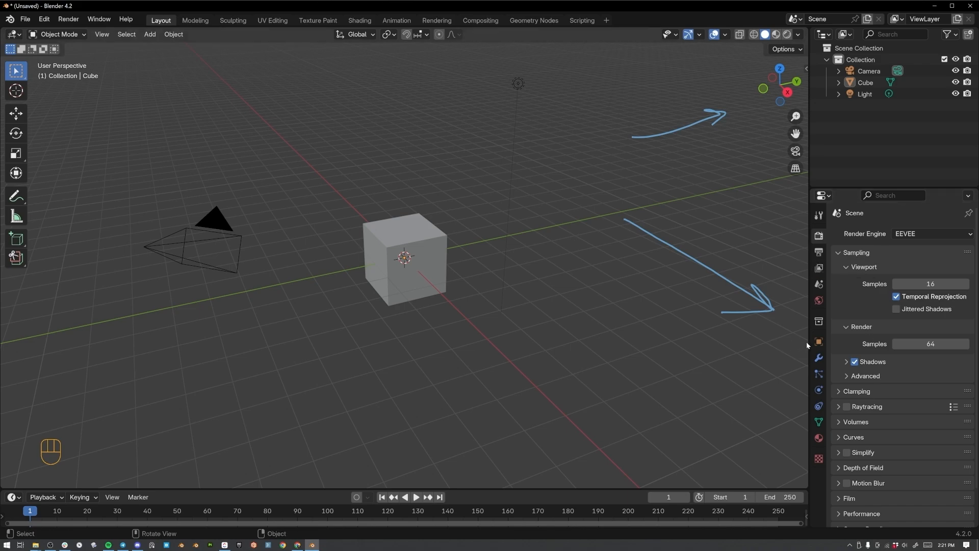
pyautogui.click(819, 358)
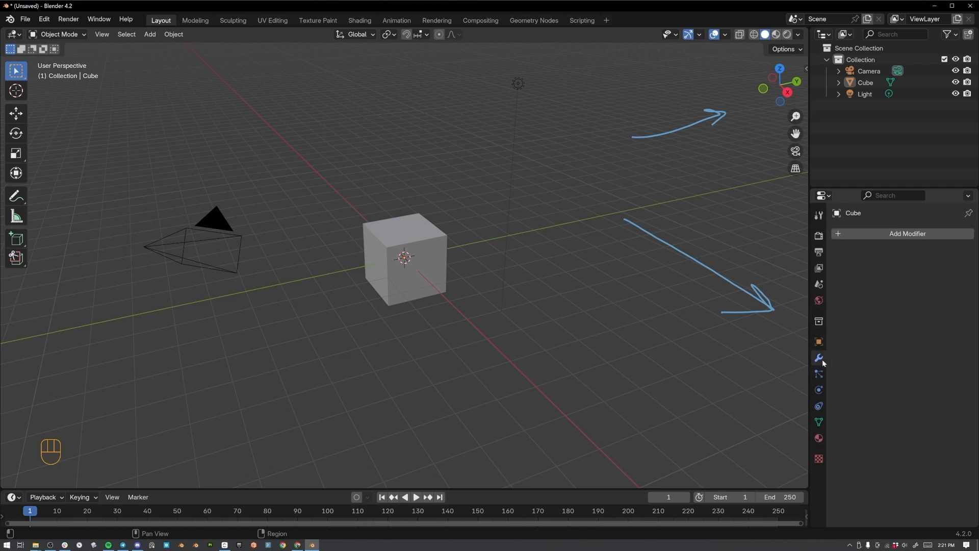
pyautogui.click(818, 342)
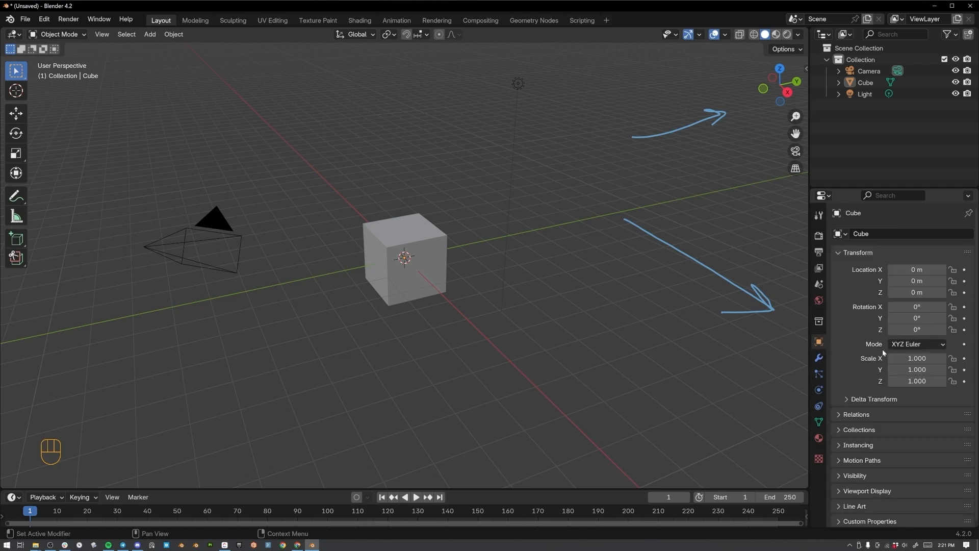
pyautogui.click(819, 422)
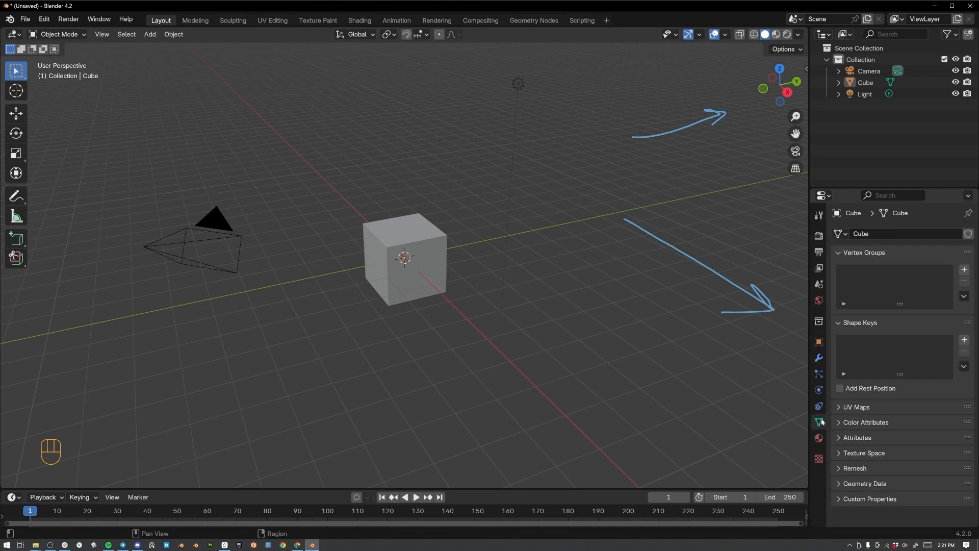
pyautogui.click(819, 438)
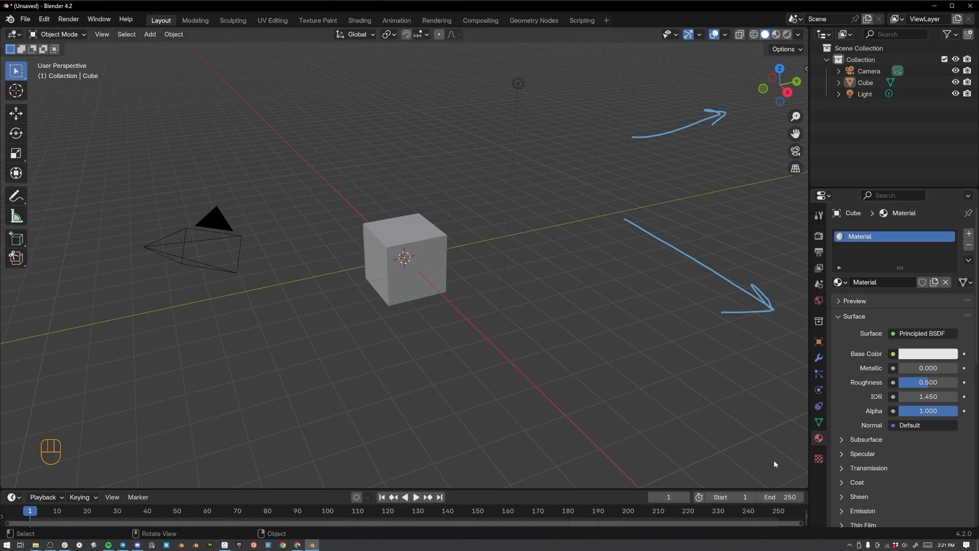
# - Annotate an arrow pointing toward the timeline and play the animation briefly, stopping it at frame 38
pyautogui.press('d')
pyautogui.moveTo(352, 321)
pyautogui.mouseDown()
pyautogui.moveTo(255, 465)
pyautogui.moveTo(273, 463)
pyautogui.mouseUp()
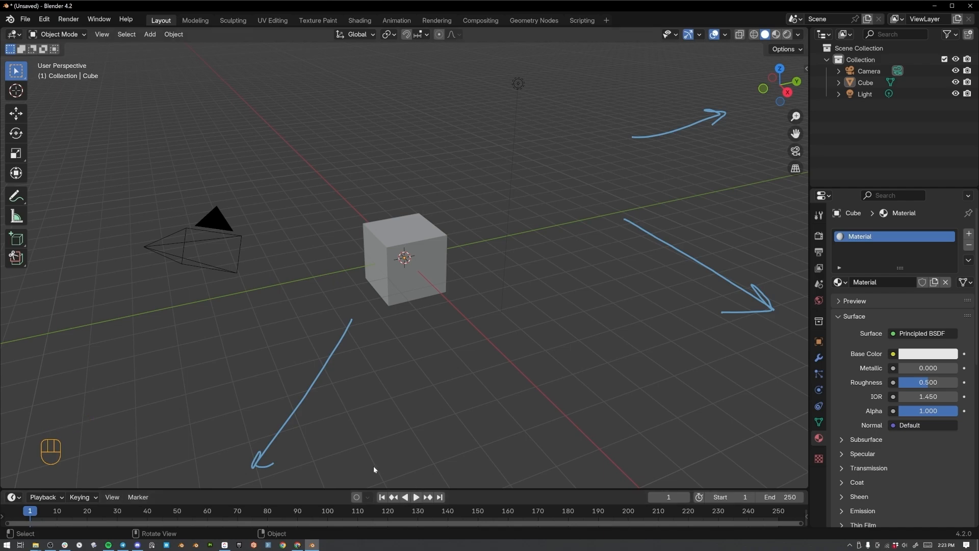
pyautogui.click(416, 497)
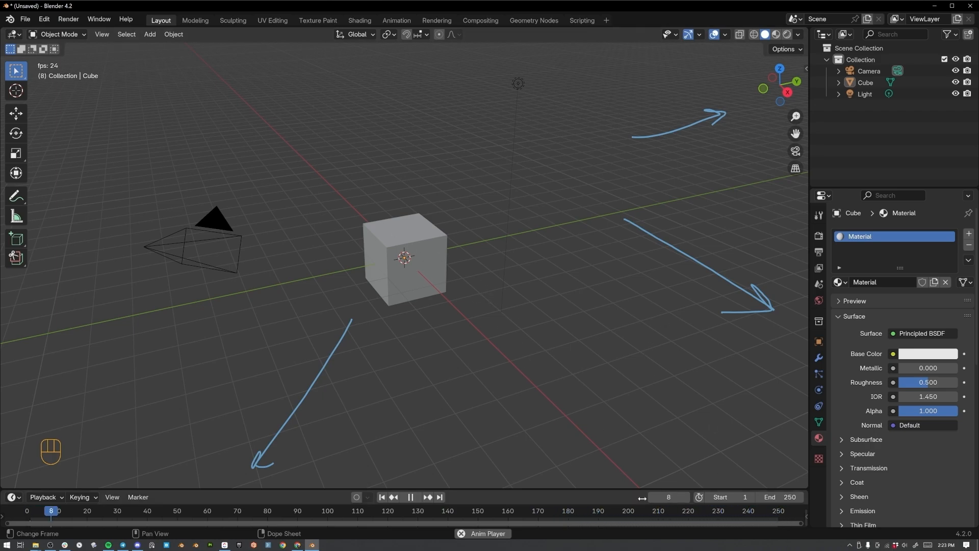
pyautogui.press('space')
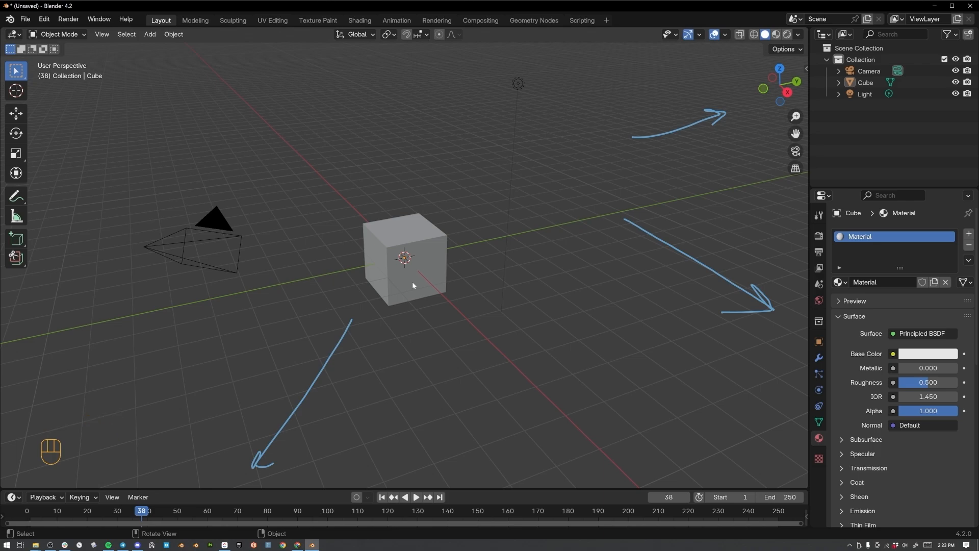
# - Widen the 3D viewport by narrowing the outliner and properties areas, and make the timeline area taller
pyautogui.moveTo(810, 117); pyautogui.dragTo(835, 118)
pyautogui.moveTo(622, 488); pyautogui.dragTo(541, 458)
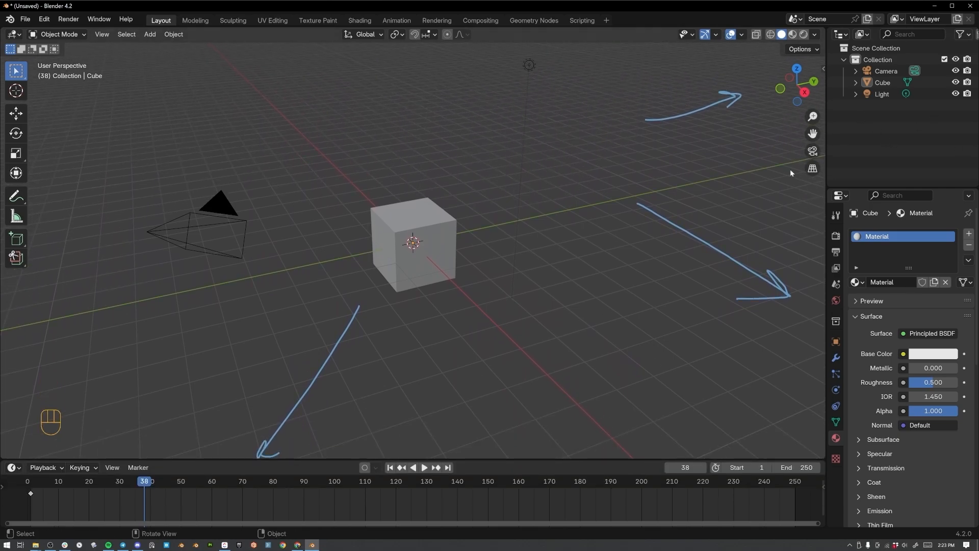
# - Change the main area to the Properties, Shader Editor and Image Editor in turn, and restore the 3D Viewport
pyautogui.click(12, 34)
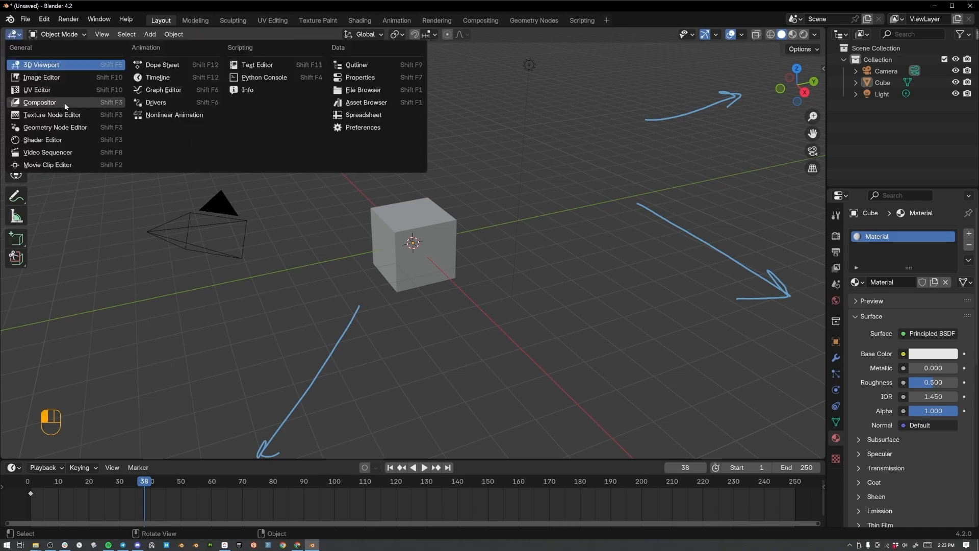
pyautogui.click(361, 78)
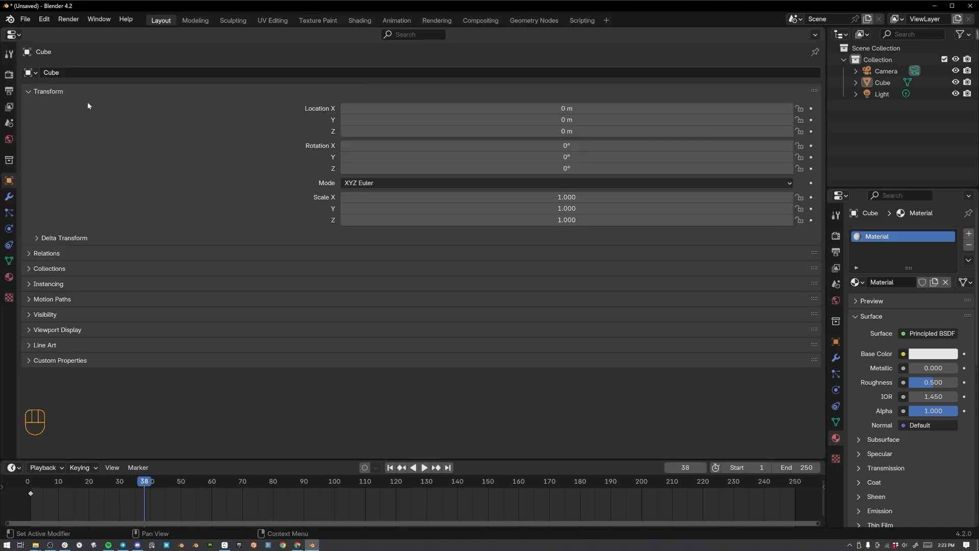
pyautogui.click(14, 34)
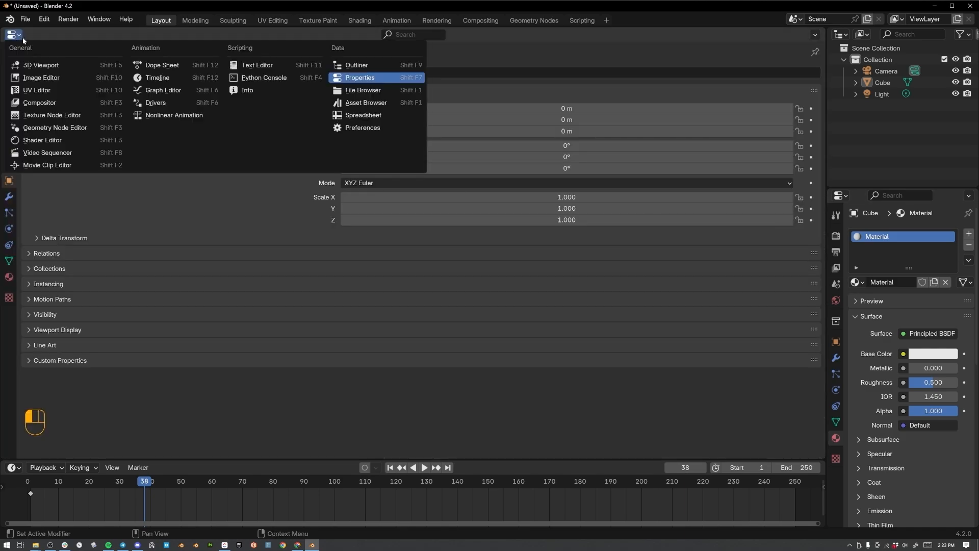
pyautogui.click(90, 141)
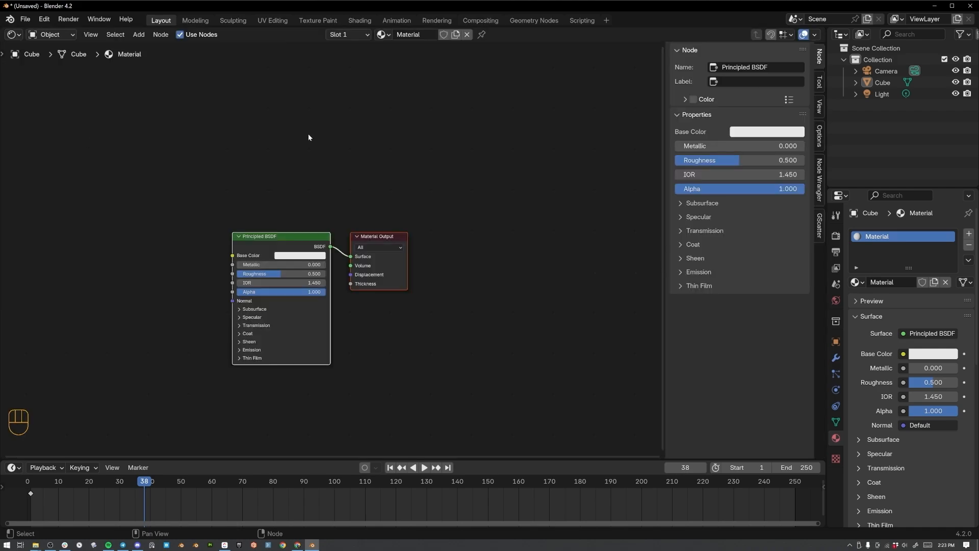
pyautogui.click(14, 34)
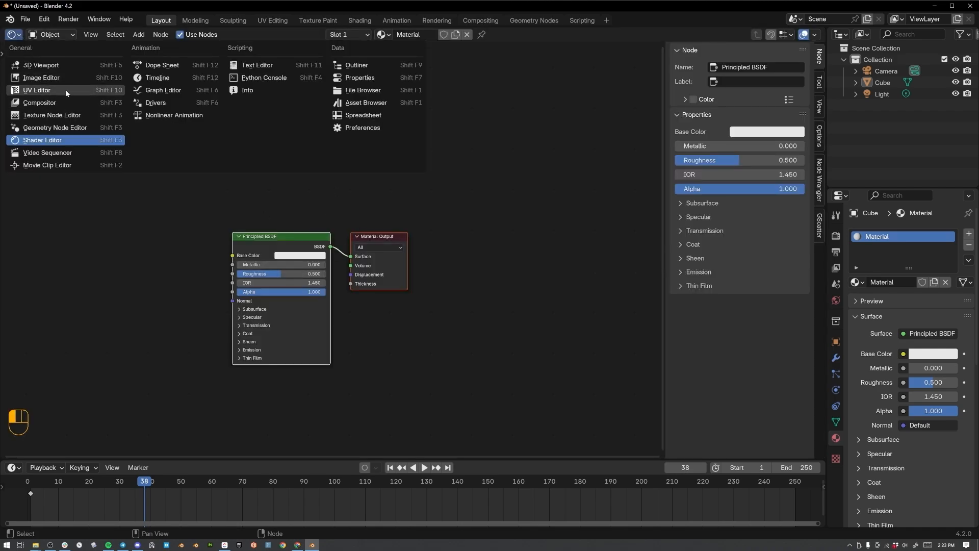
pyautogui.click(47, 78)
pyautogui.scroll(5, 411, 222)
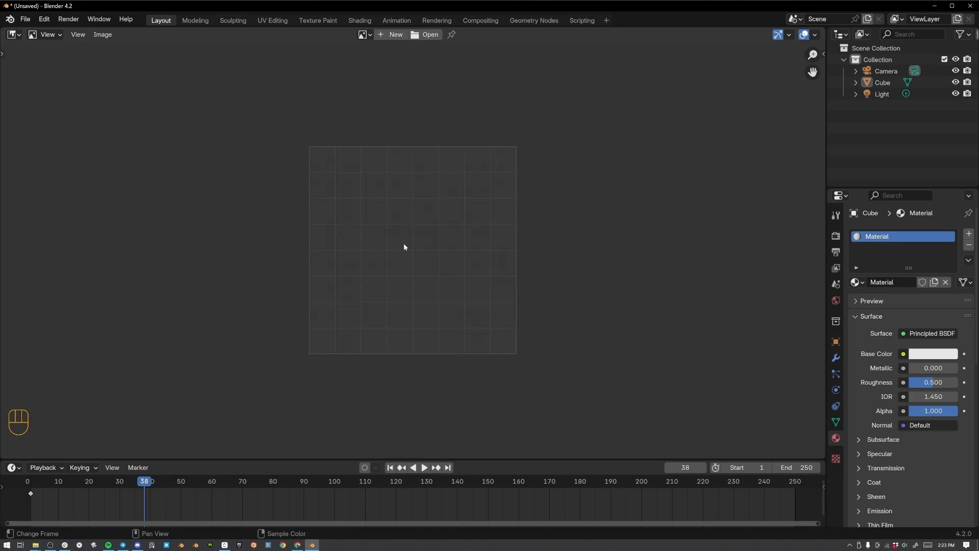
pyautogui.click(12, 34)
pyautogui.click(76, 65)
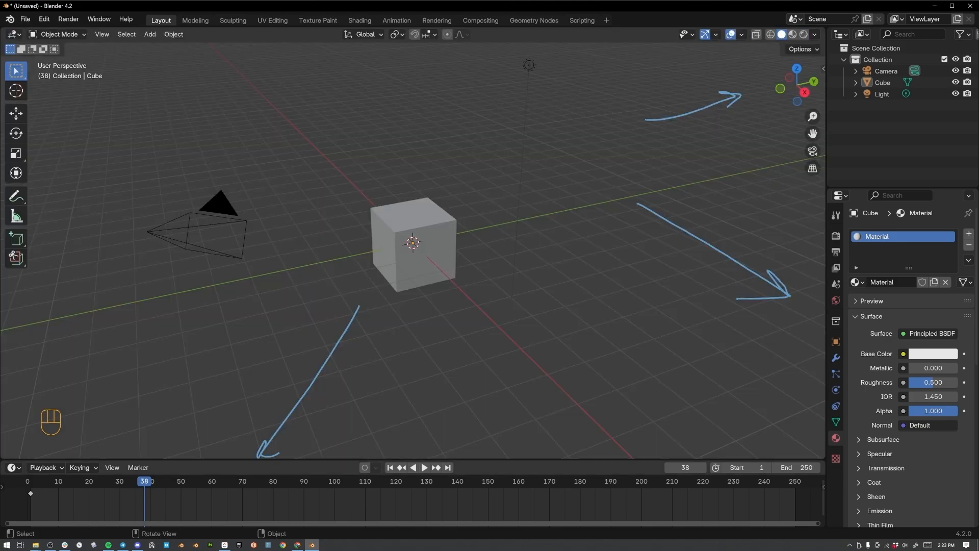
pyautogui.click(12, 468)
pyautogui.click(41, 468)
pyautogui.click(839, 34)
# - Look through the Modeling and Sculpting workspaces to compare their layouts
pyautogui.click(202, 21)
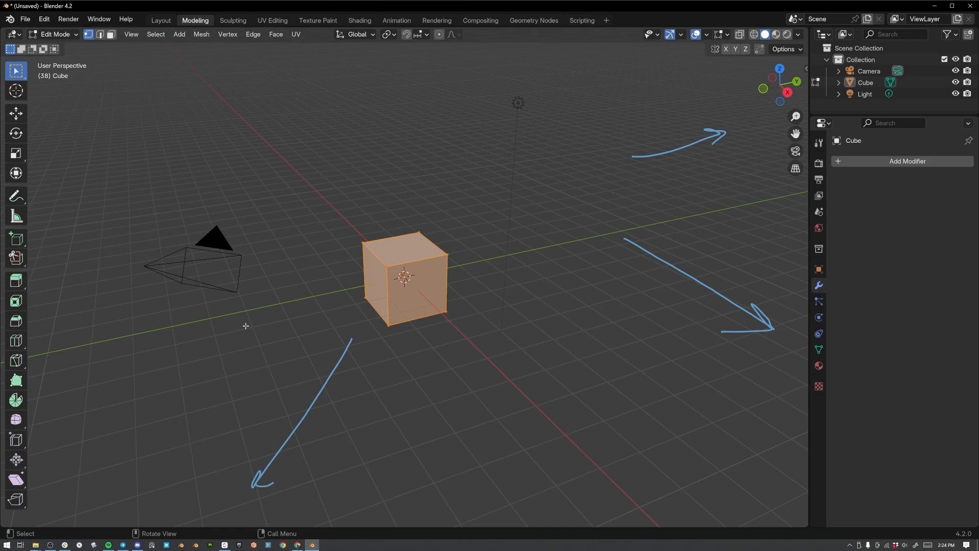
pyautogui.click(233, 21)
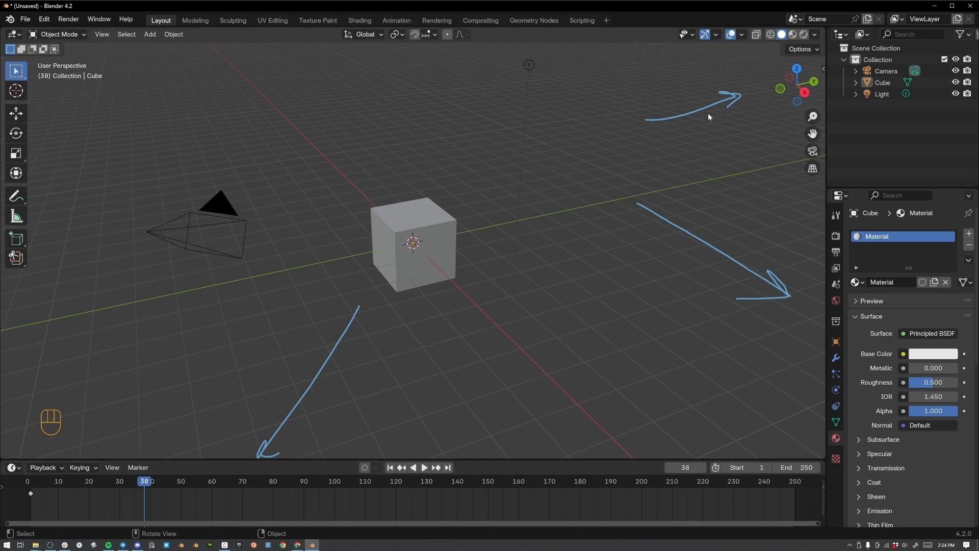
# - Split the 3D viewport vertically near its middle and change the new second area to the Shader Editor
pyautogui.rightClick(826, 59)
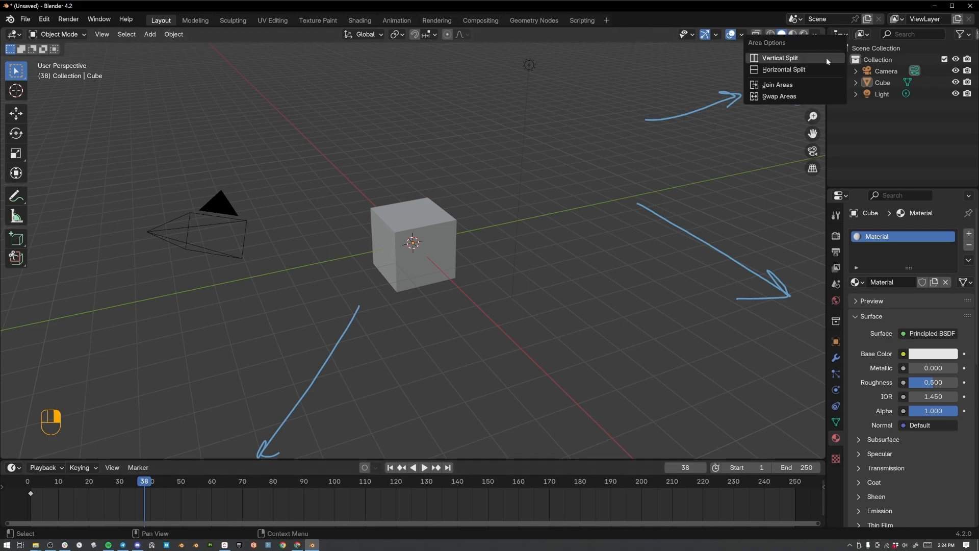
pyautogui.click(792, 59)
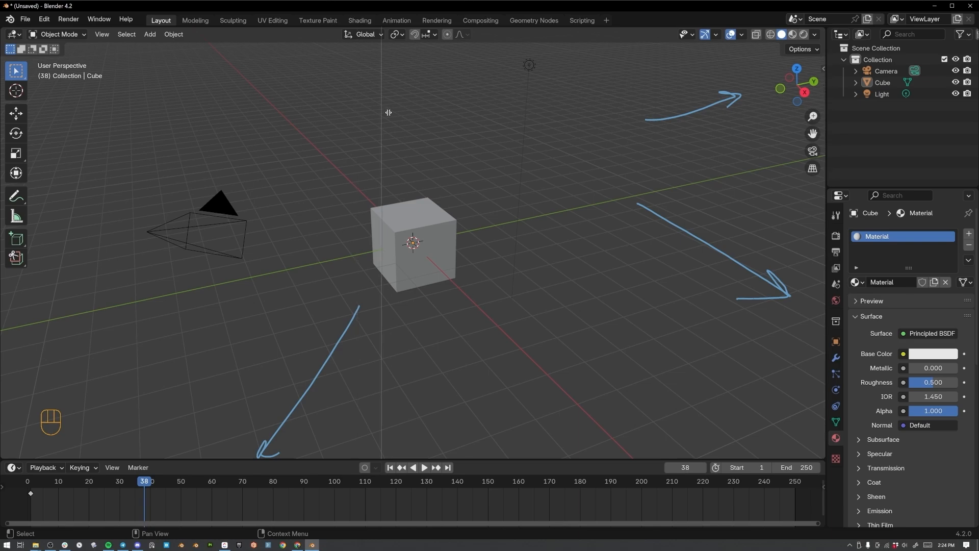
pyautogui.click(424, 109)
pyautogui.click(437, 34)
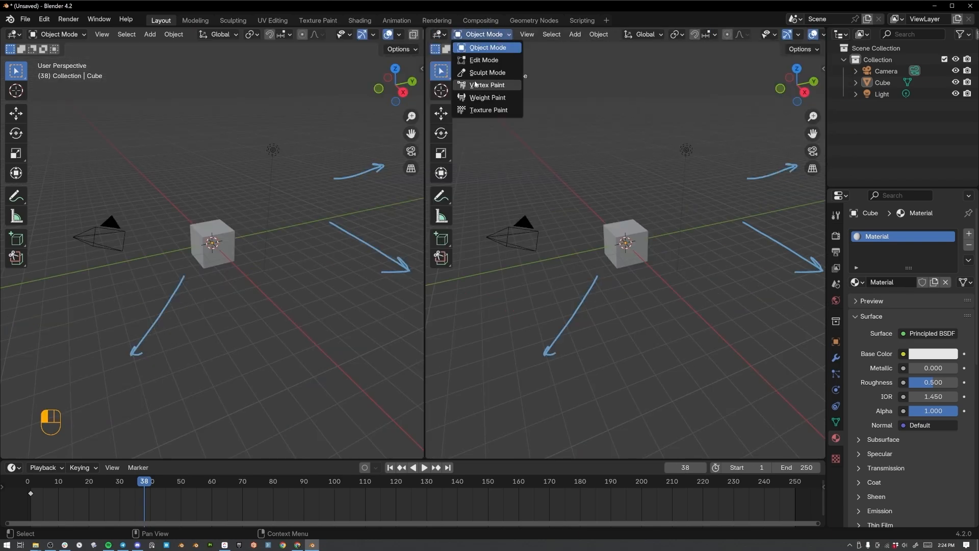
pyautogui.click(464, 146)
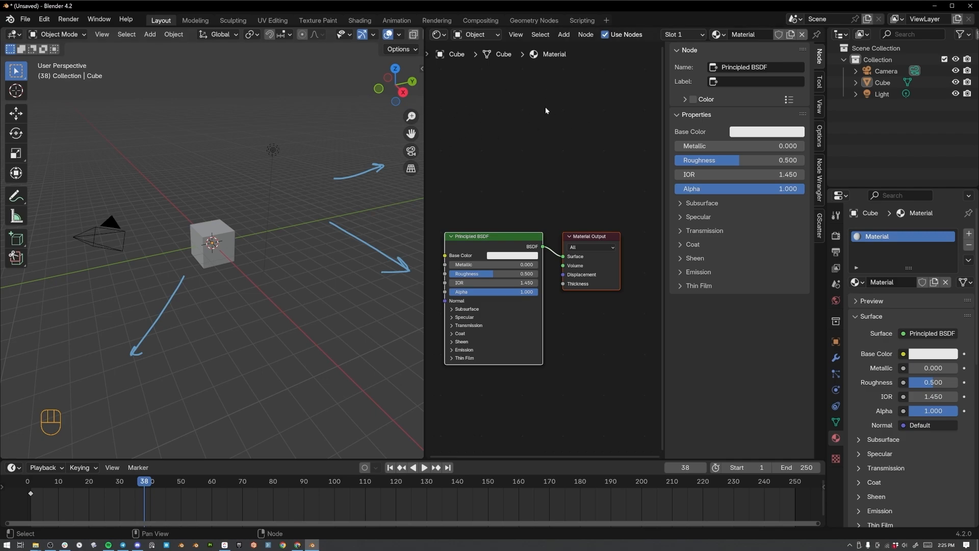
# - Join the two areas so that the 3D viewport takes over the space of the Shader Editor
pyautogui.rightClick(422, 95)
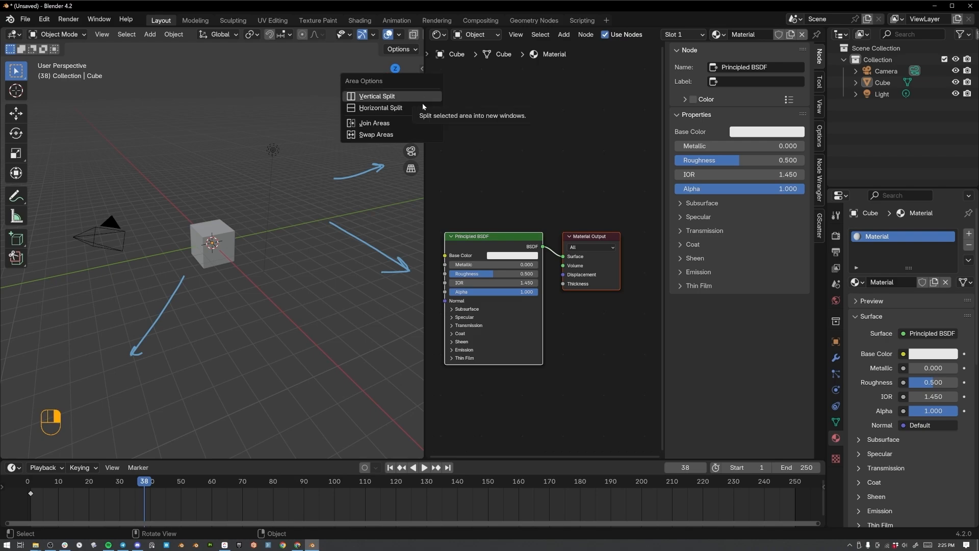
pyautogui.click(421, 124)
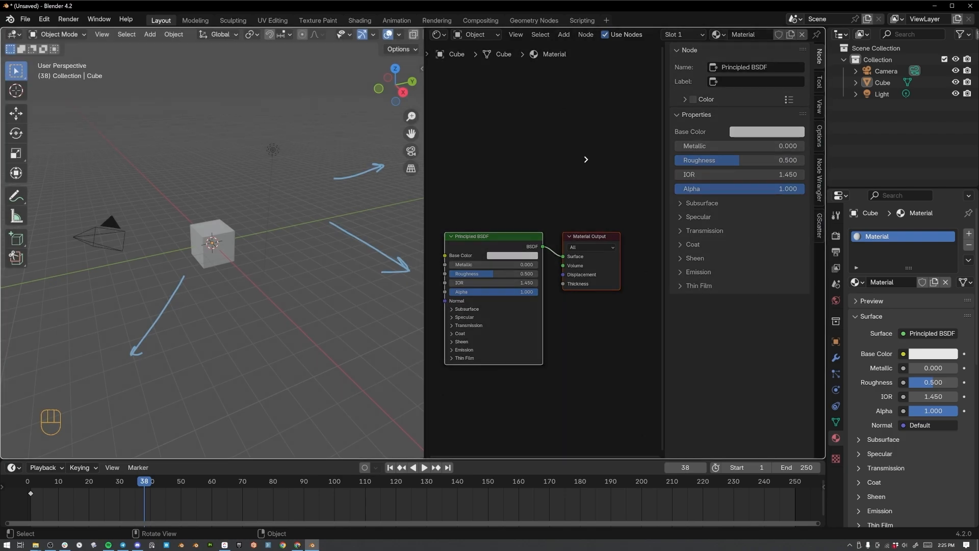
pyautogui.click(592, 158)
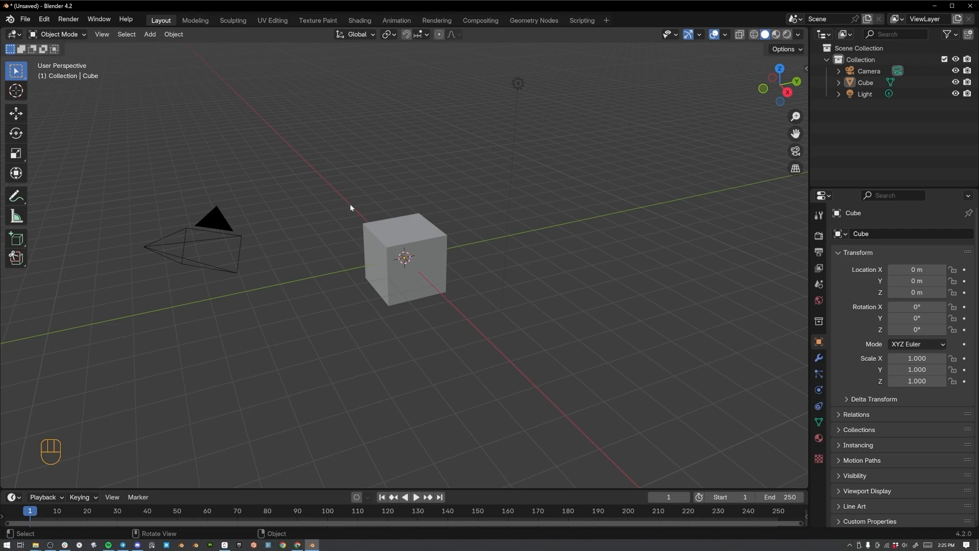
# - Examine the default cube by orbiting around it, zooming in and out, and panning the view
pyautogui.moveTo(361, 199); pyautogui.dragTo(394, 259, button='middle')
pyautogui.scroll(4, 395, 260)
pyautogui.scroll(2, 400, 261)
pyautogui.scroll(-6, 401, 260)
pyautogui.scroll(6, 397, 260)
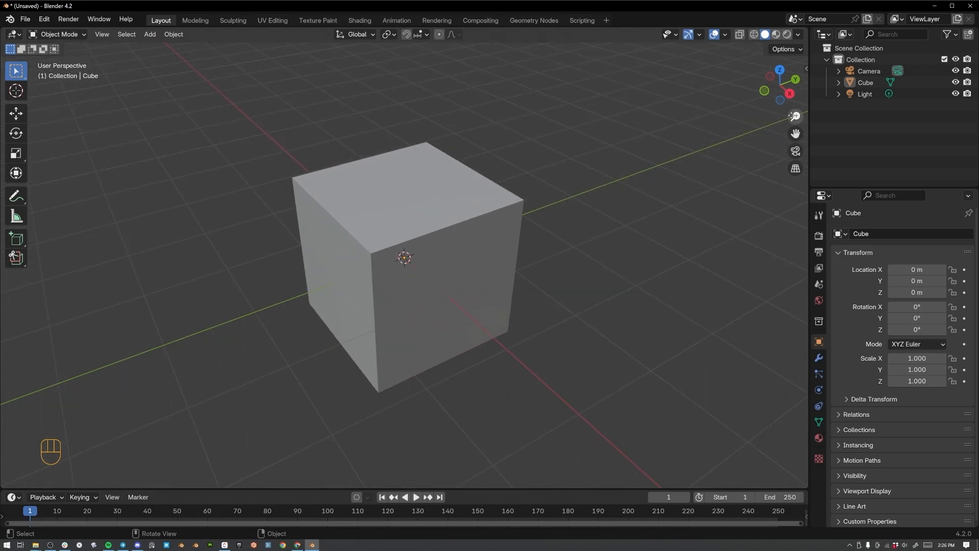
pyautogui.moveTo(796, 116); pyautogui.dragTo(796, 144)
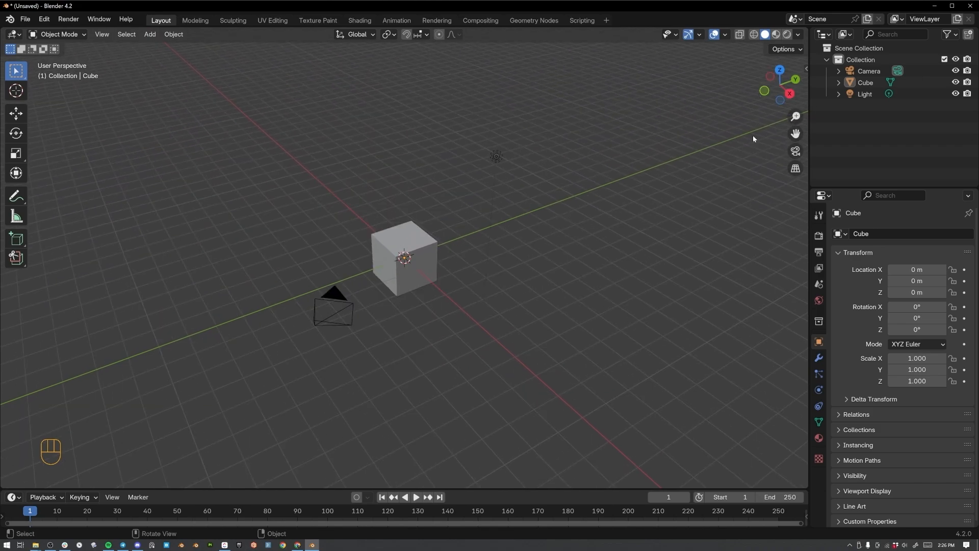
pyautogui.moveTo(536, 198); pyautogui.dragTo(393, 212, button='middle')
pyautogui.keyDown('shift'); pyautogui.moveTo(479, 166); pyautogui.dragTo(388, 203, button='middle'); pyautogui.keyUp('shift')
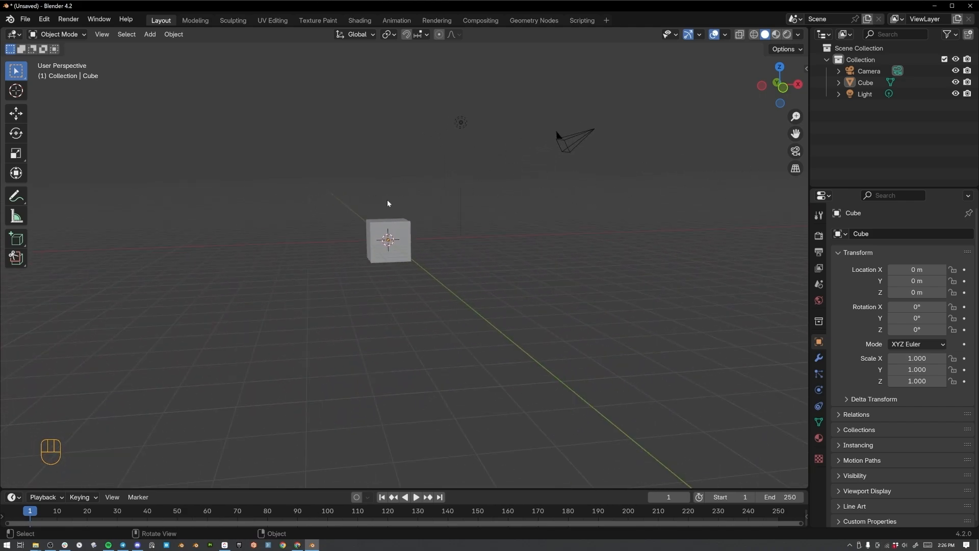
# - Explore the scene around the cube in walk navigation, moving forward, backward, sideways and upward at normal and fast speed, and keep the final viewpoint
pyautogui.hotkey('shift', '`')
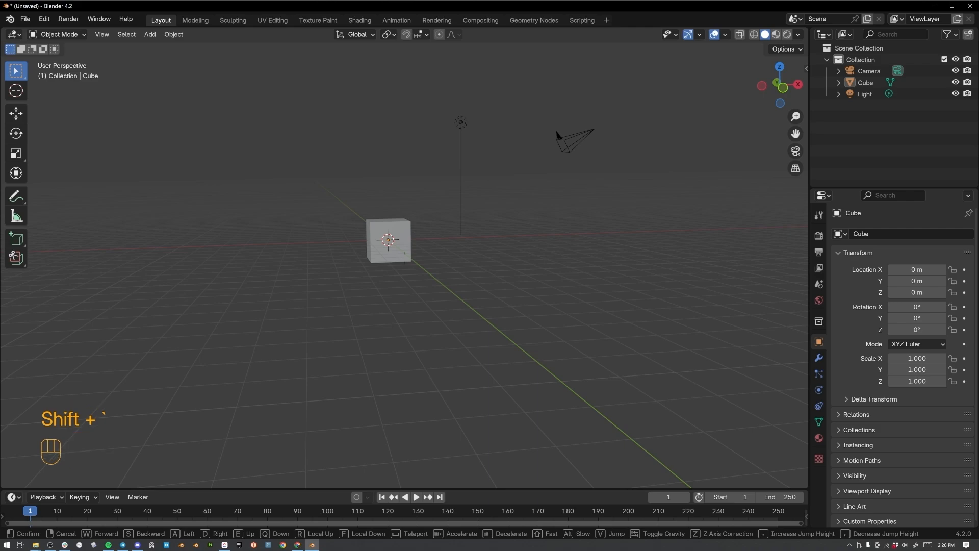
pyautogui.press('d')
pyautogui.press('w')
pyautogui.press('d')
pyautogui.press('w')
pyautogui.press('w')
pyautogui.press('w')
pyautogui.press('w')
pyautogui.press('w')
pyautogui.press('w')
pyautogui.press('w')
pyautogui.press('w')
pyautogui.press('w')
pyautogui.press('w')
pyautogui.press('w')
pyautogui.press('w')
pyautogui.press('w')
pyautogui.press('w')
pyautogui.press('w')
pyautogui.press('w')
pyautogui.press('w')
pyautogui.press('w')
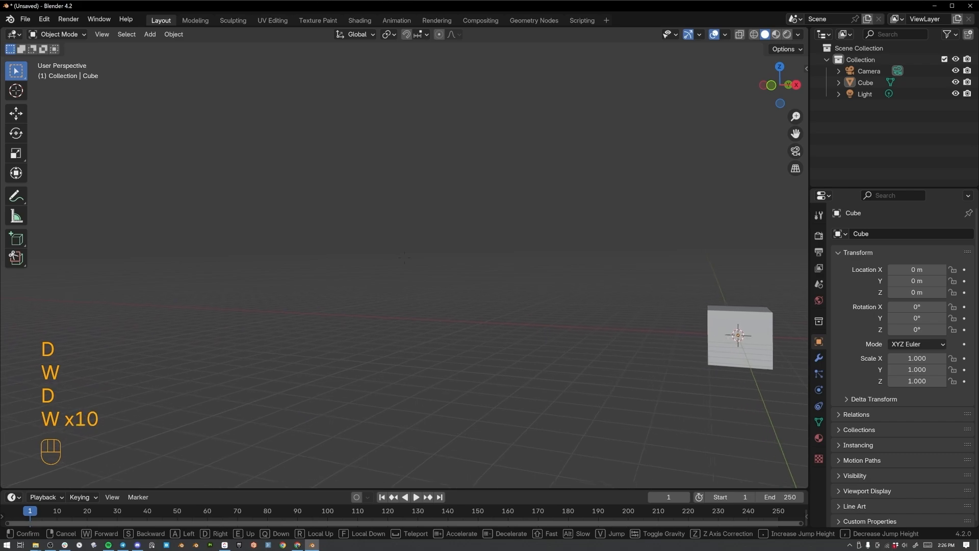
pyautogui.press('w')
pyautogui.press('w')
pyautogui.press('w')
pyautogui.press('w')
pyautogui.press('w')
pyautogui.press('w')
pyautogui.press('w')
pyautogui.press('w')
pyautogui.press('w')
pyautogui.press('w')
pyautogui.press('w')
pyautogui.press('w')
pyautogui.press('w')
pyautogui.press('w')
pyautogui.press('w')
pyautogui.press('w')
pyautogui.press('w')
pyautogui.press('w')
pyautogui.press('s')
pyautogui.press('s')
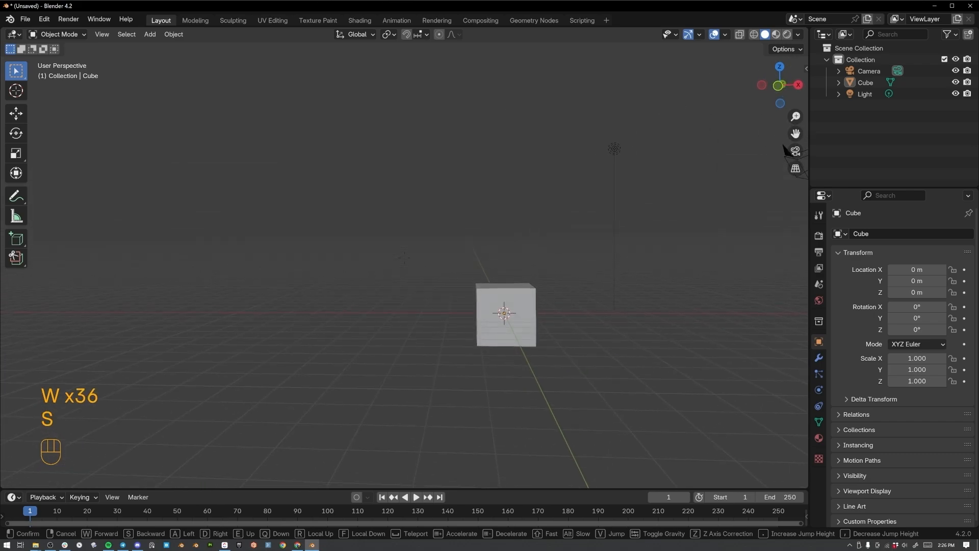
pyautogui.press('s')
pyautogui.press('a')
pyautogui.press('d')
pyautogui.press('w')
pyautogui.press('a')
pyautogui.press('a')
pyautogui.press('a')
pyautogui.press('a')
pyautogui.press('a')
pyautogui.press('a')
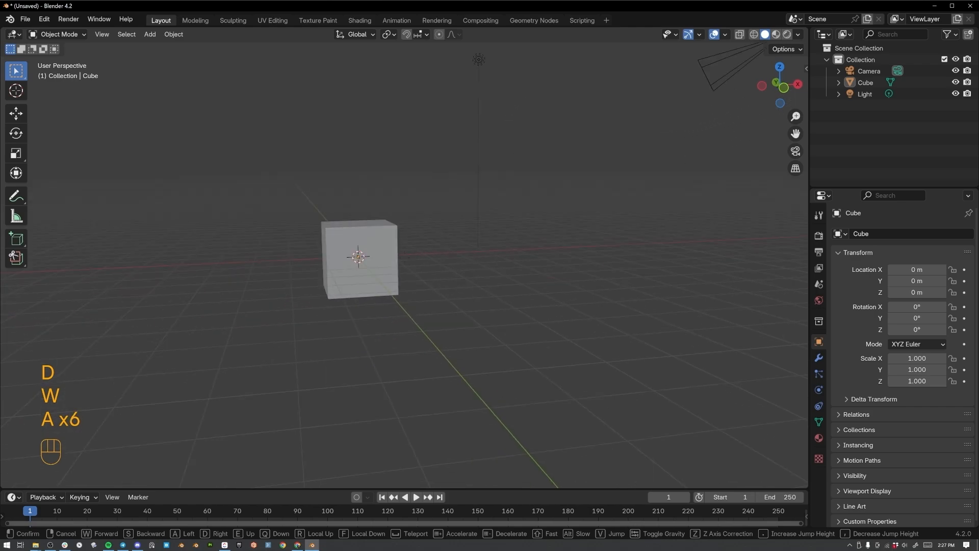
pyautogui.press('a')
pyautogui.press('a')
pyautogui.press('a')
pyautogui.press('a')
pyautogui.press('shift')
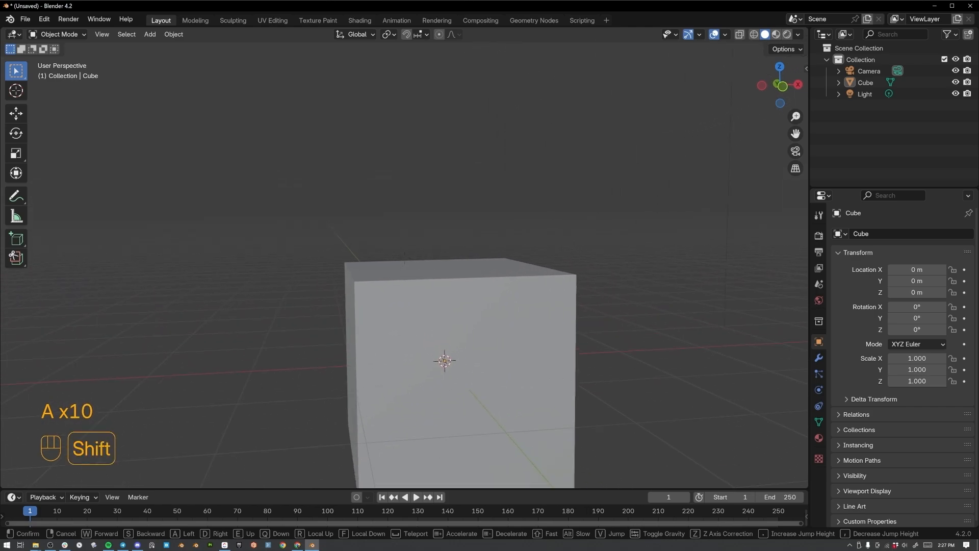
pyautogui.press('s')
pyautogui.press('w')
pyautogui.hotkey('shift', 's')
pyautogui.hotkey('shift', 'd')
pyautogui.hotkey('shift', 'w')
pyautogui.hotkey('shift', 'a')
pyautogui.hotkey('shift', 's')
pyautogui.hotkey('shift', 'e')
pyautogui.hotkey('shift', 'e')
pyautogui.hotkey('shift', 'e')
pyautogui.hotkey('shift', 'w')
pyautogui.press('d')
pyautogui.press('s')
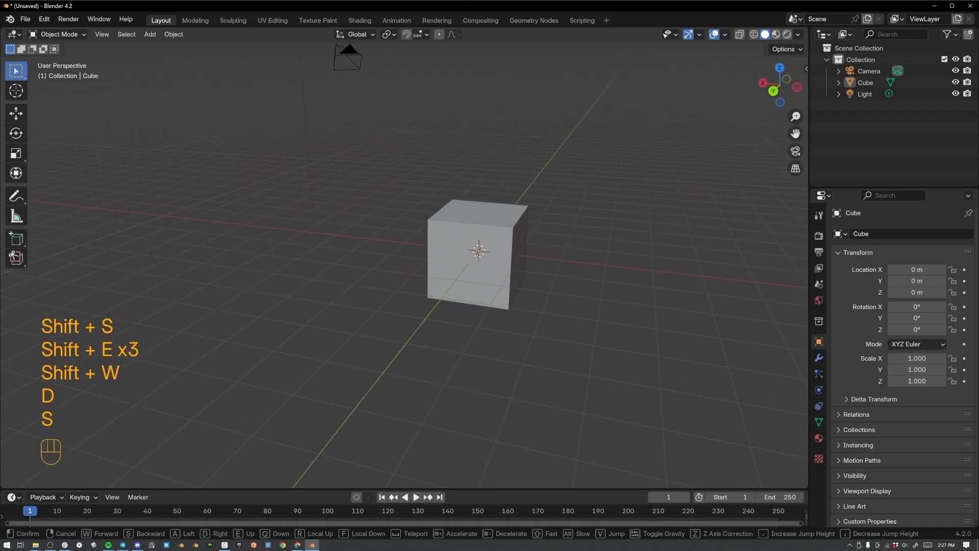
pyautogui.click(387, 202)
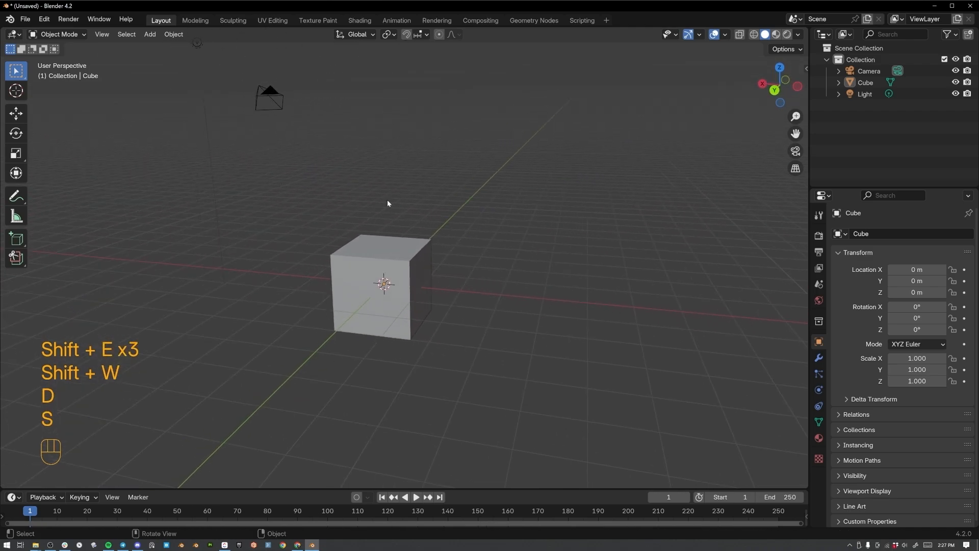
# - Select the cube and centre the view on it with Frame Selected
pyautogui.moveTo(551, 216); pyautogui.dragTo(413, 248, button='middle')
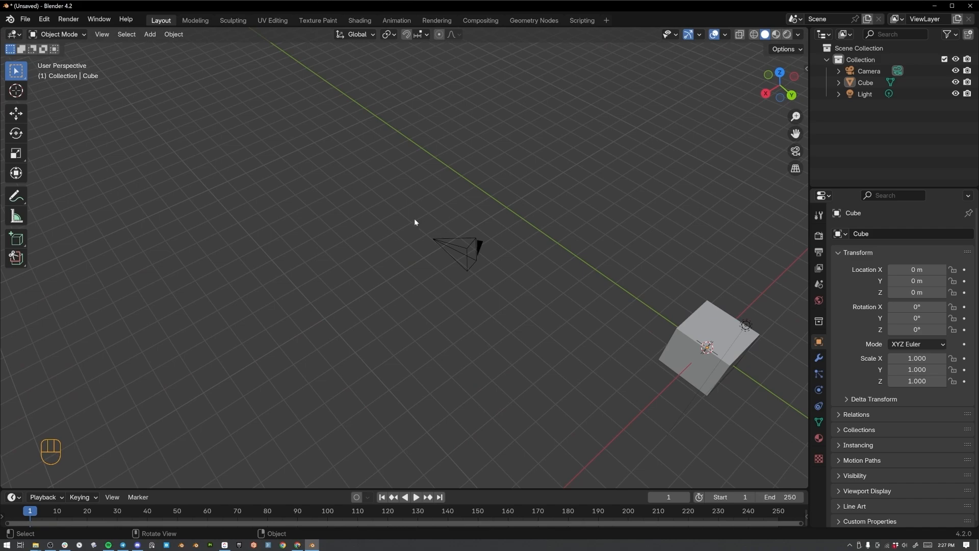
pyautogui.moveTo(355, 229); pyautogui.dragTo(431, 247, button='middle')
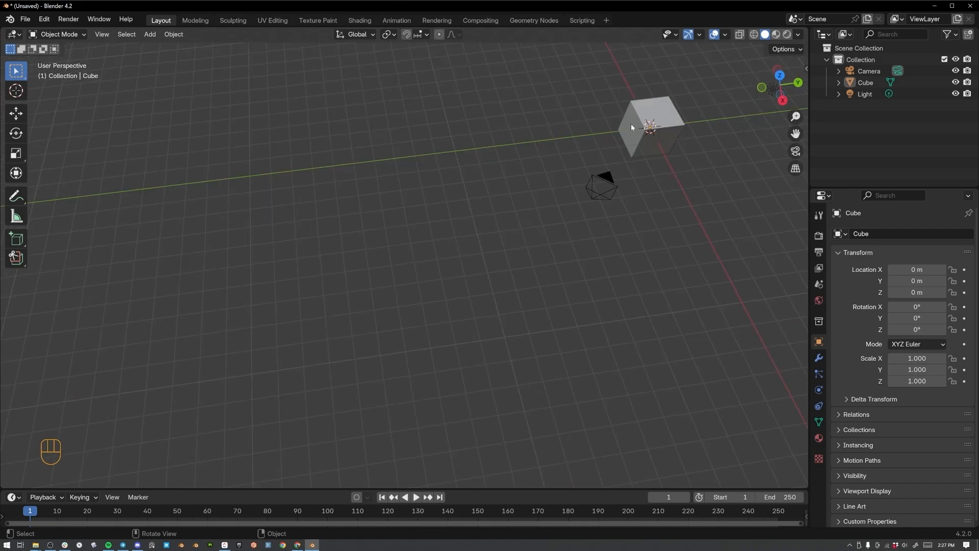
pyautogui.click(663, 129)
pyautogui.keyDown('shift'); pyautogui.moveTo(636, 131); pyautogui.dragTo(595, 157, button='middle'); pyautogui.keyUp('shift')
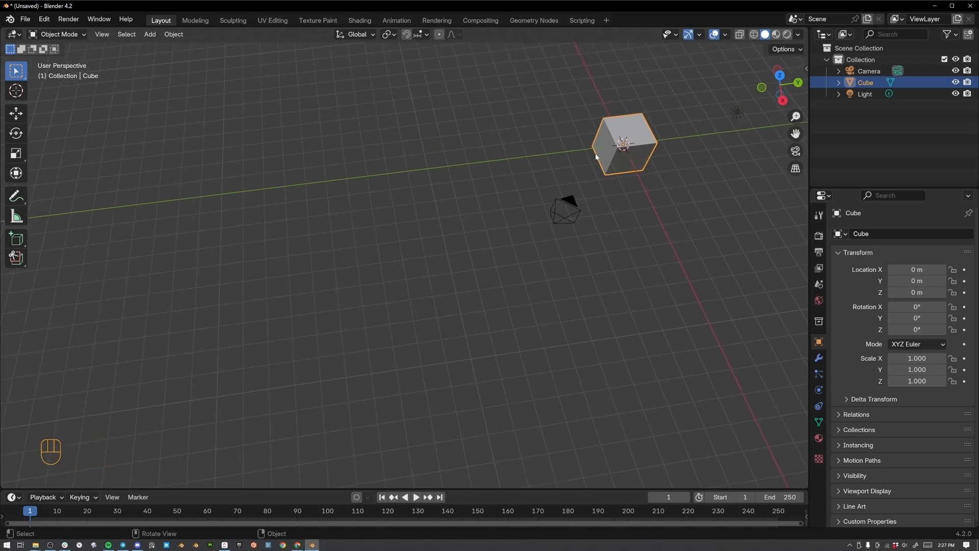
pyautogui.press('KP_Decimal')
pyautogui.scroll(-7, 415, 239)
pyautogui.keyDown('shift'); pyautogui.moveTo(290, 257); pyautogui.dragTo(503, 169, button='middle'); pyautogui.keyUp('shift')
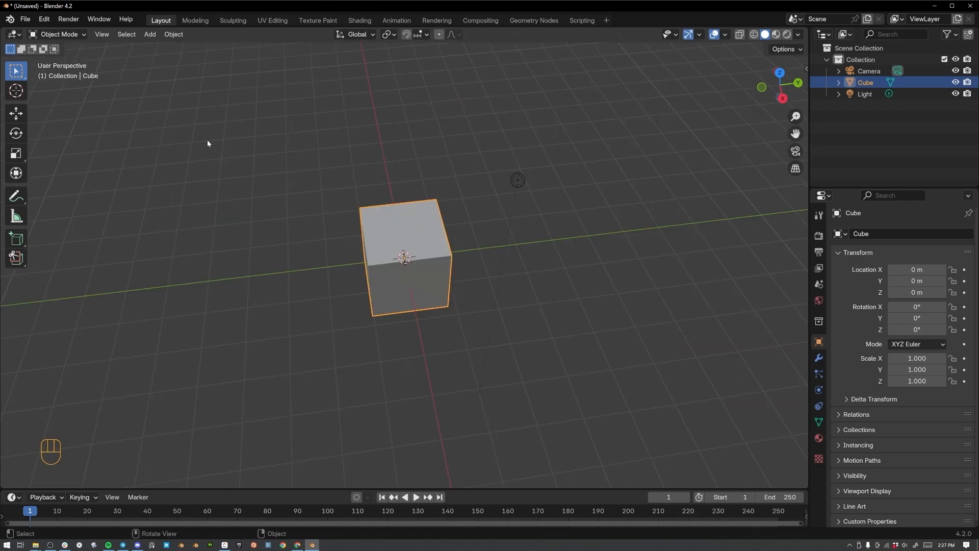
pyautogui.click(102, 34)
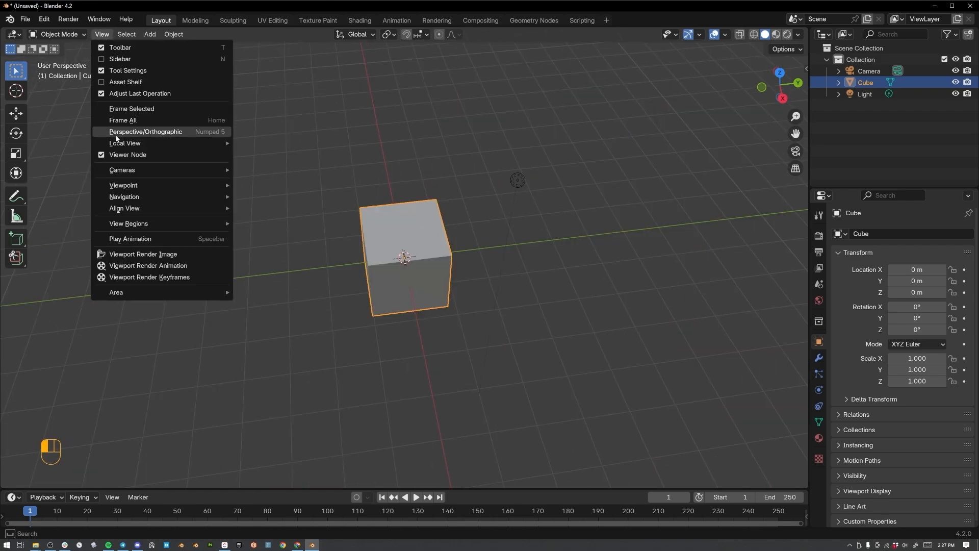
pyautogui.click(121, 109)
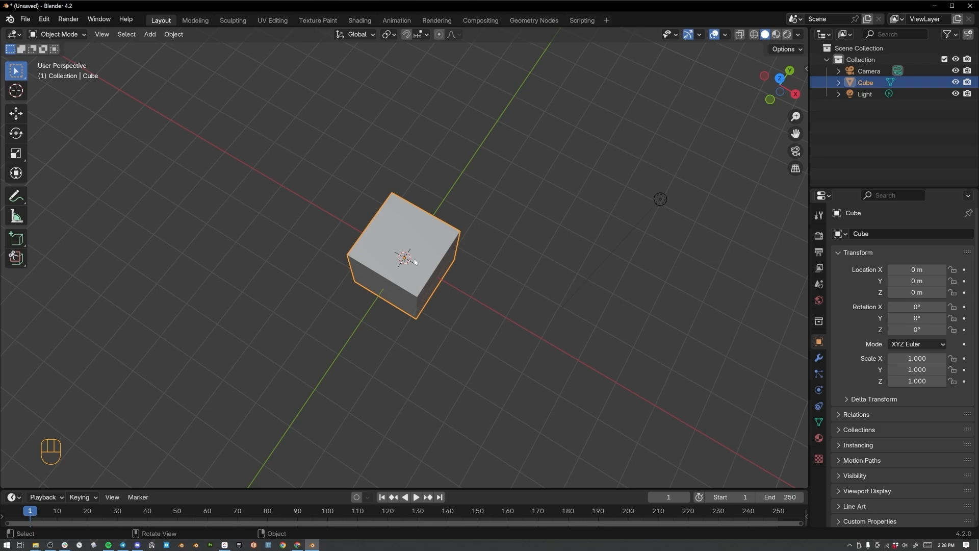
# - View the cube from the front, right and top orthographic viewpoints, and return to a free perspective view
pyautogui.press('KP_1')
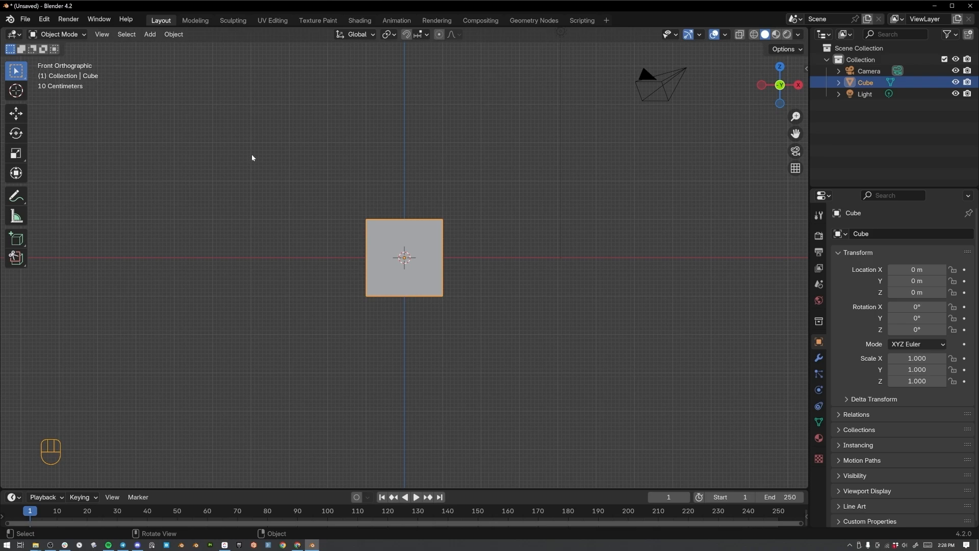
pyautogui.press('KP_3')
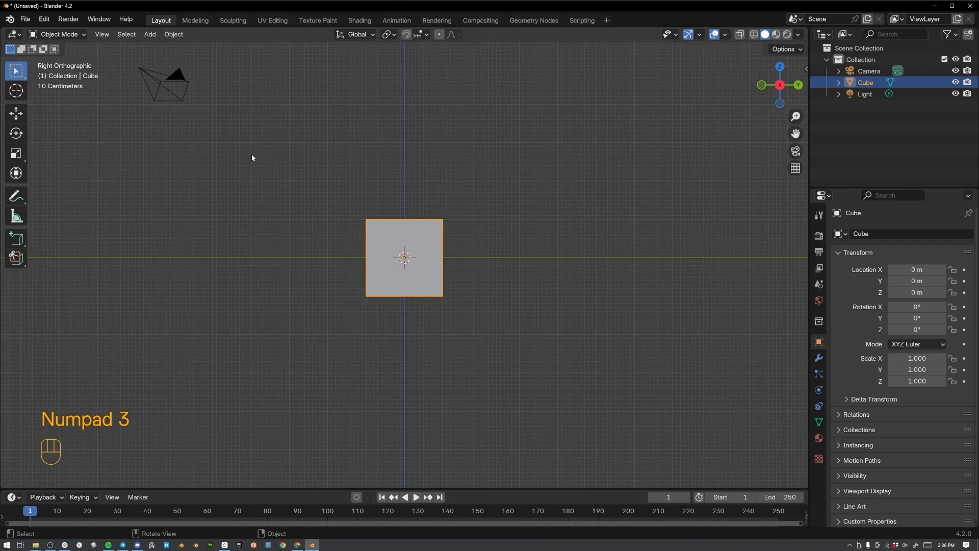
pyautogui.press('KP_7')
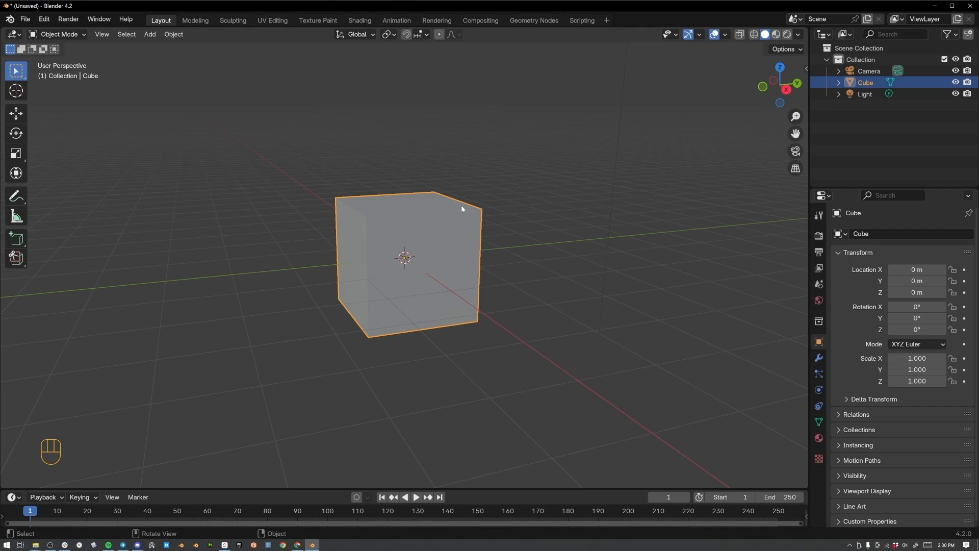
pyautogui.moveTo(507, 194); pyautogui.dragTo(422, 212, button='middle')
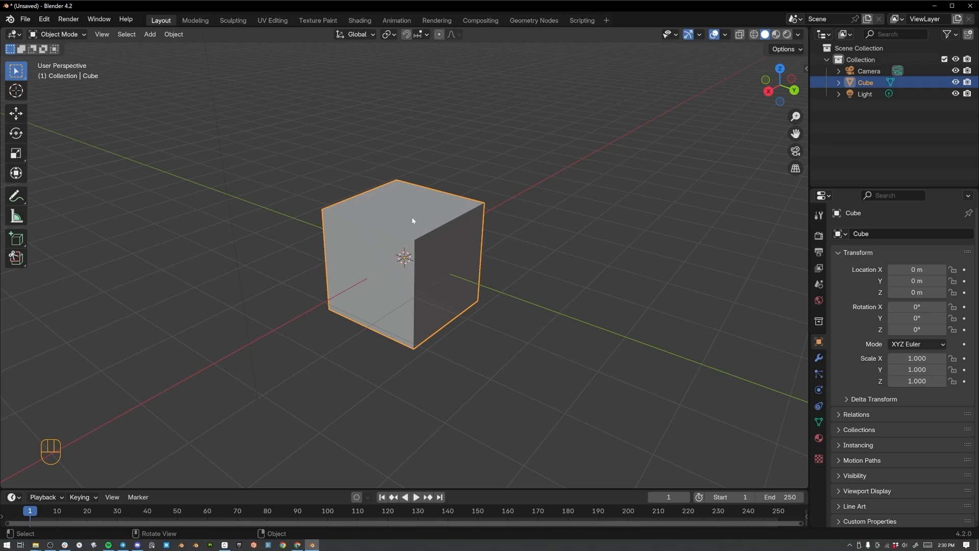
# - Look through the viewport shading modes, set the viewport to Wireframe and inspect the cube's edges
pyautogui.press('z')
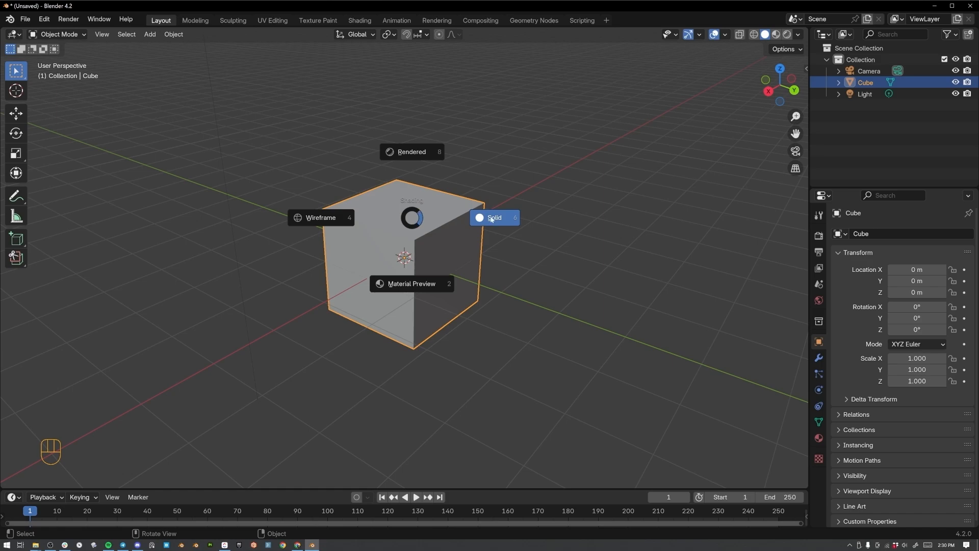
pyautogui.click(430, 219)
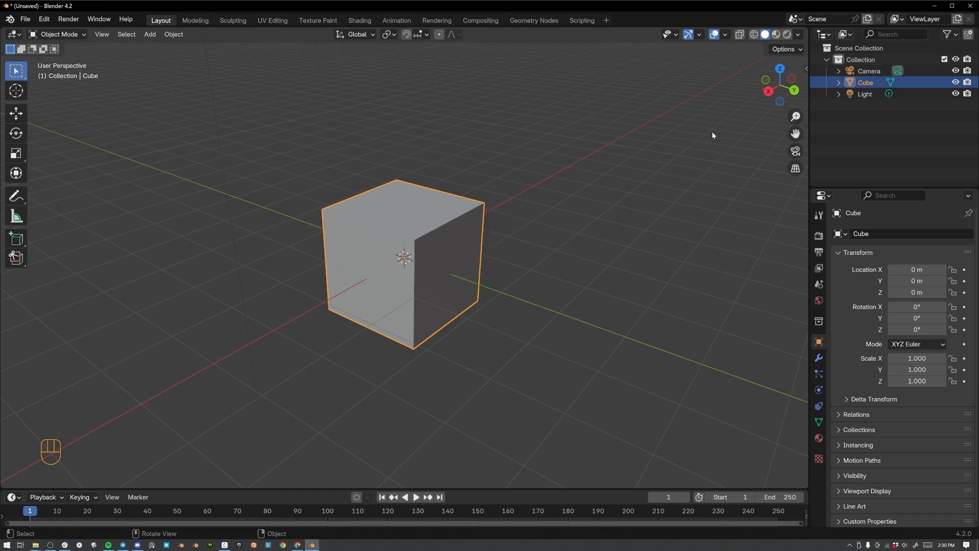
pyautogui.click(754, 38)
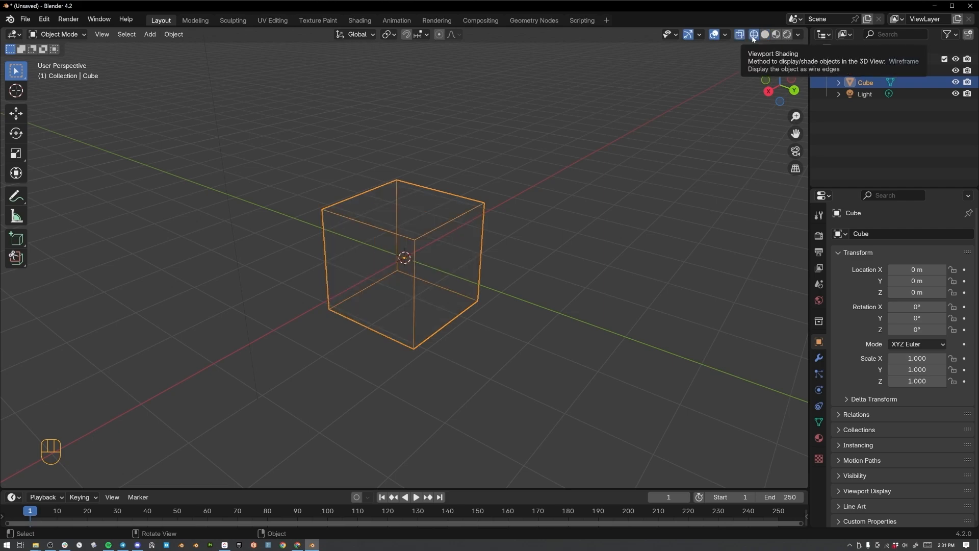
pyautogui.moveTo(483, 236); pyautogui.dragTo(462, 254, button='middle')
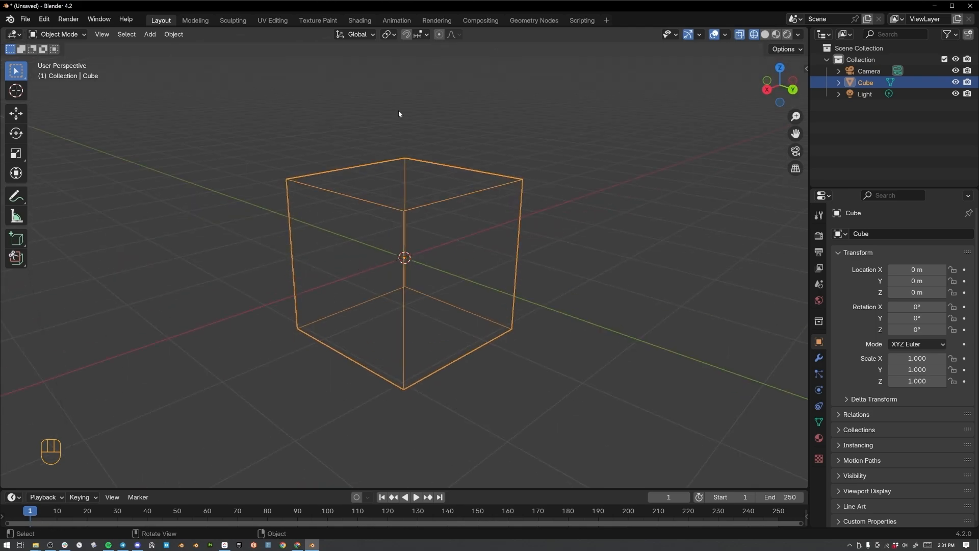
# - Restore Solid shading to inspect the cube, and switch the viewport shading to Material Preview
pyautogui.hotkey('shift', 'z')
pyautogui.moveTo(441, 193); pyautogui.dragTo(411, 267, button='middle')
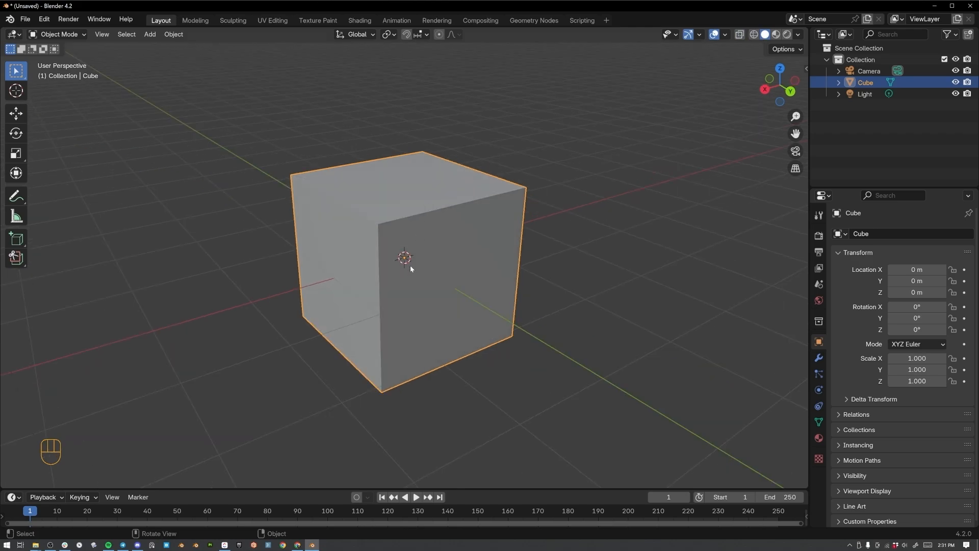
pyautogui.moveTo(335, 244); pyautogui.dragTo(380, 267, button='middle')
pyautogui.moveTo(396, 219); pyautogui.dragTo(429, 232, button='middle')
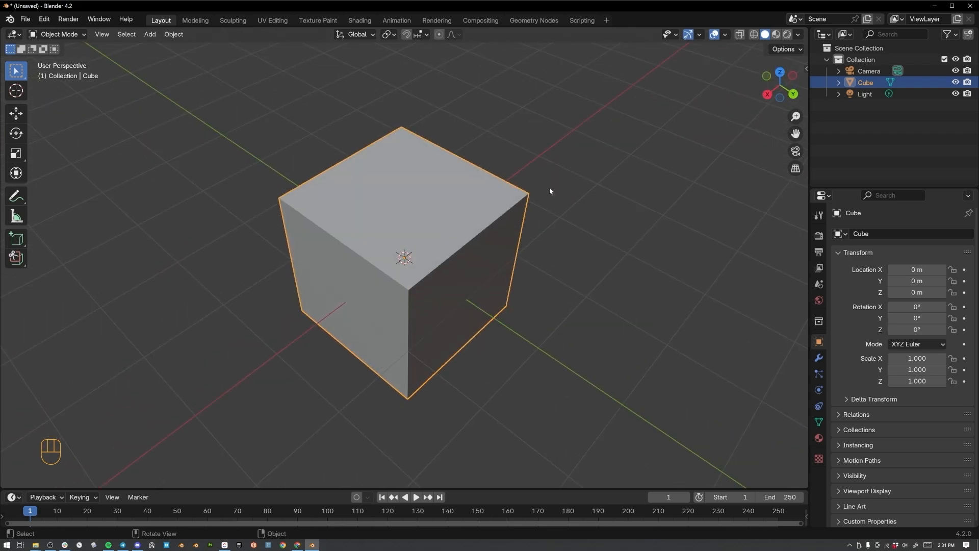
pyautogui.click(775, 34)
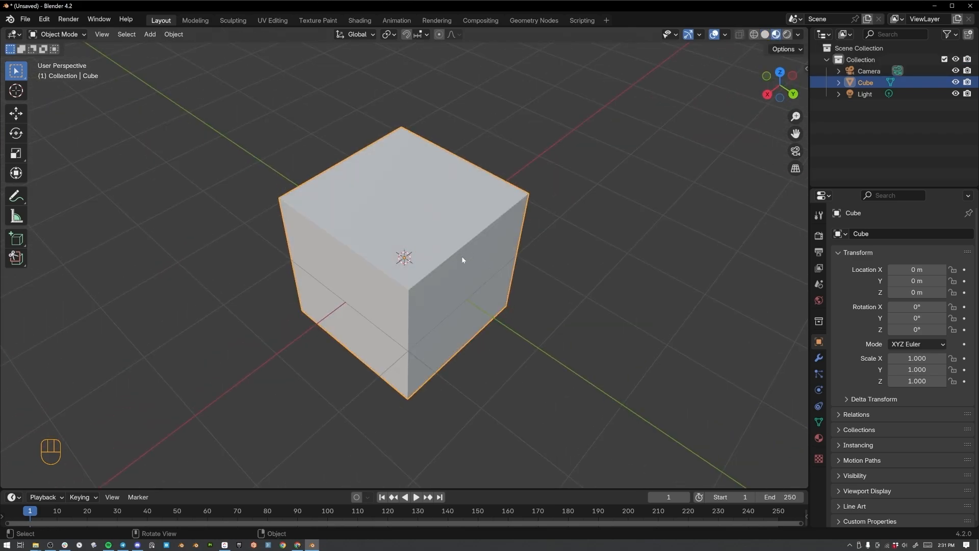
pyautogui.moveTo(470, 306); pyautogui.dragTo(434, 253, button='middle')
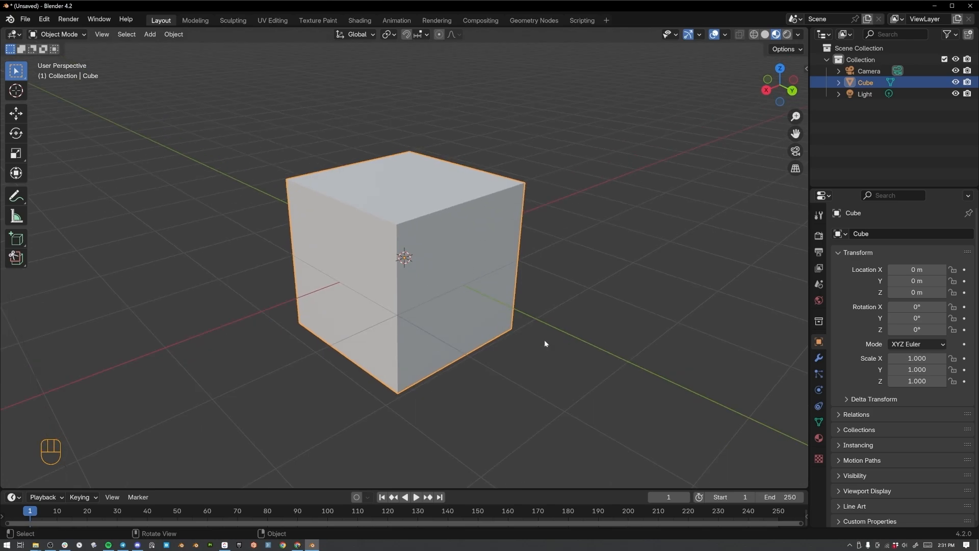
# - Give the cube's material an orange base colour, a metallic value of about 0.526 and a roughness of 0
pyautogui.click(818, 438)
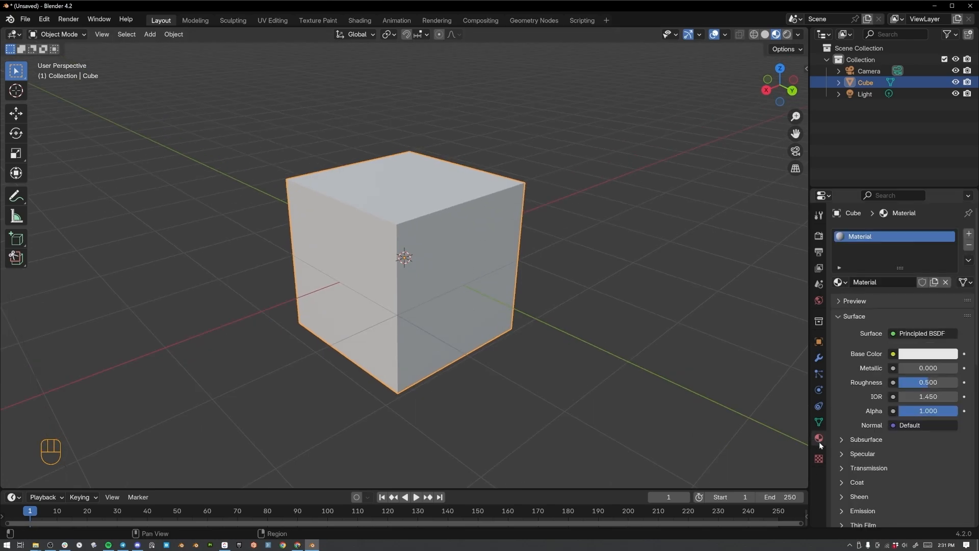
pyautogui.click(926, 353)
pyautogui.moveTo(881, 266); pyautogui.dragTo(867, 271)
pyautogui.moveTo(918, 367)
pyautogui.mouseDown()
pyautogui.moveTo(937, 368)
pyautogui.moveTo(915, 368)
pyautogui.moveTo(926, 383)
pyautogui.moveTo(899, 383)
pyautogui.mouseUp()
pyautogui.click(576, 255)
pyautogui.moveTo(443, 222); pyautogui.dragTo(463, 221, button='middle')
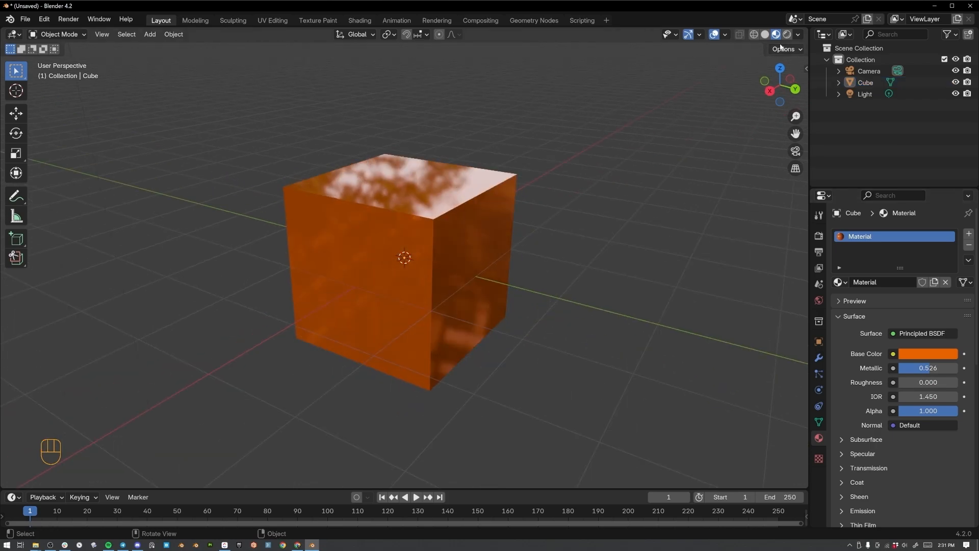
# - Switch the viewport shading to Rendered and inspect how the scene light falls on the cube
pyautogui.click(787, 34)
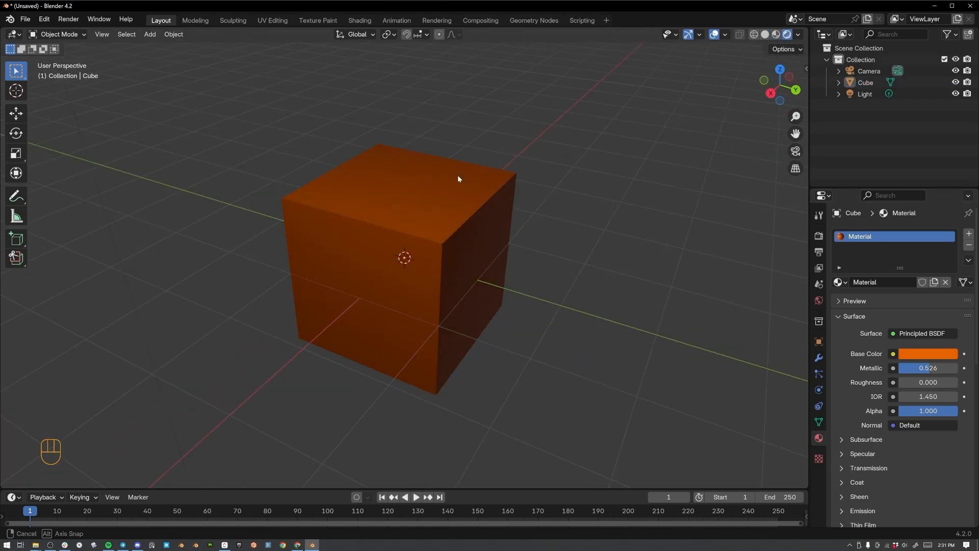
pyautogui.moveTo(452, 169); pyautogui.dragTo(384, 291, button='middle')
pyautogui.scroll(-5, 383, 288)
pyautogui.moveTo(471, 293); pyautogui.dragTo(416, 239, button='middle')
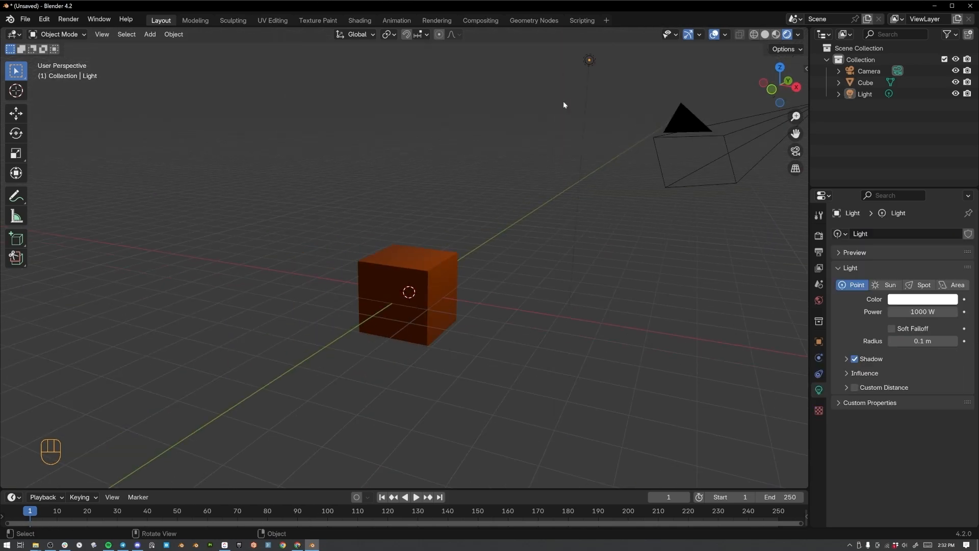
# - Move the point light close to the cube, to about X 2.19, Y -1.10, Z 2.13 m, and set its power to 5000 W
pyautogui.click(589, 60)
pyautogui.press('g')
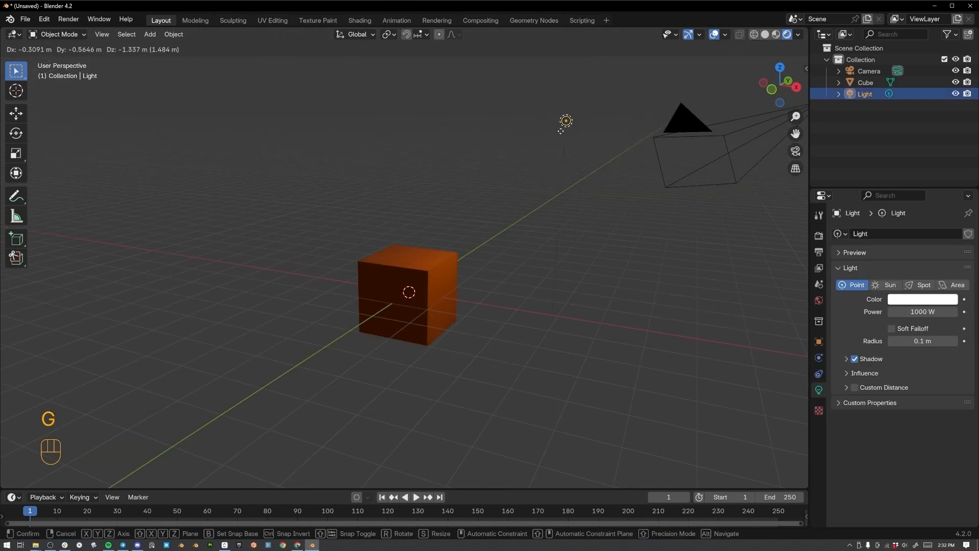
pyautogui.click(475, 230)
pyautogui.moveTo(475, 232); pyautogui.dragTo(351, 166, button='middle')
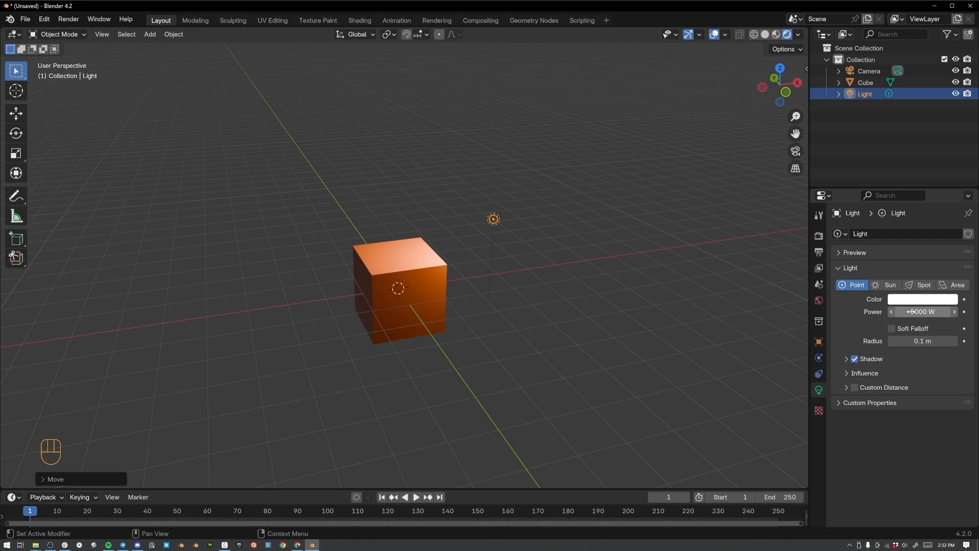
pyautogui.moveTo(606, 225); pyautogui.dragTo(69, 111, button='middle')
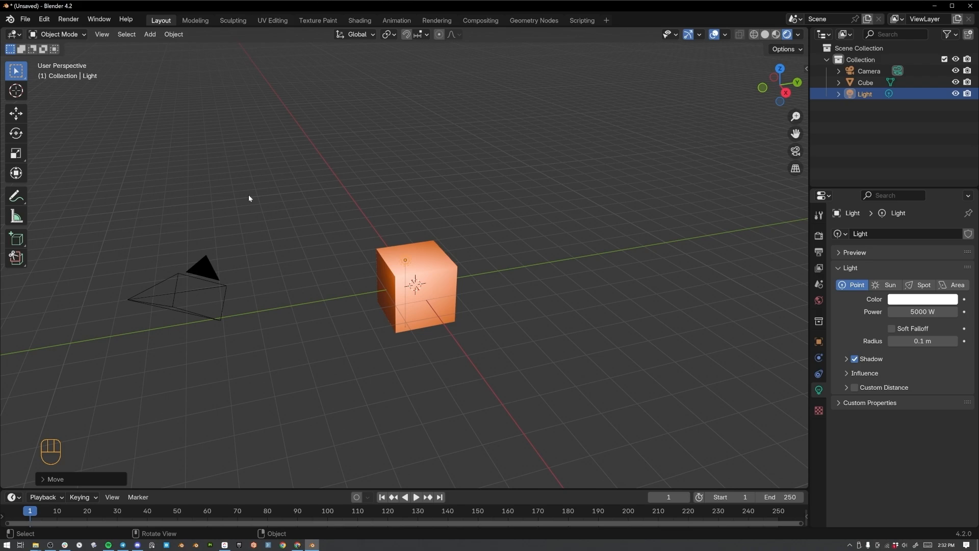
# - Show the viewport sidebar and look through its Item, Tool and View settings
pyautogui.press('n')
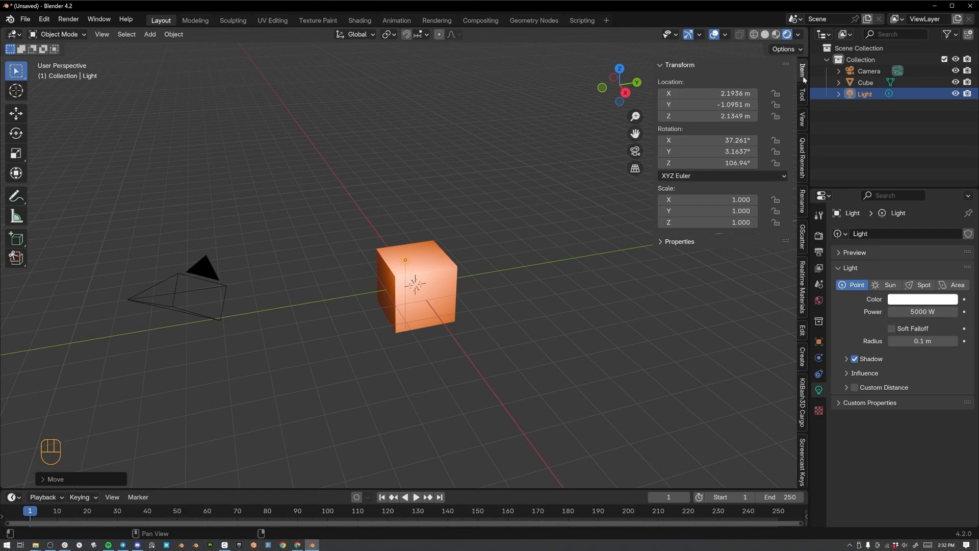
pyautogui.click(801, 94)
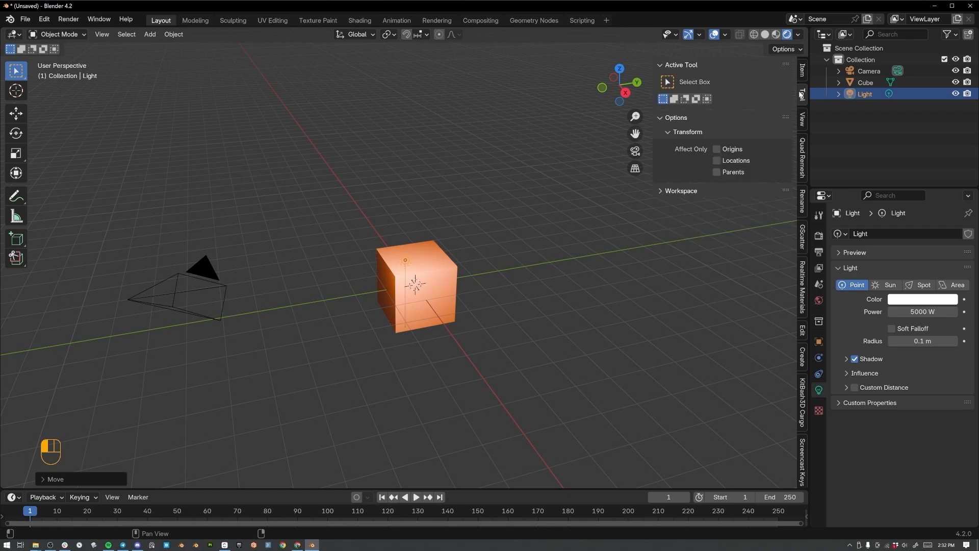
pyautogui.click(801, 120)
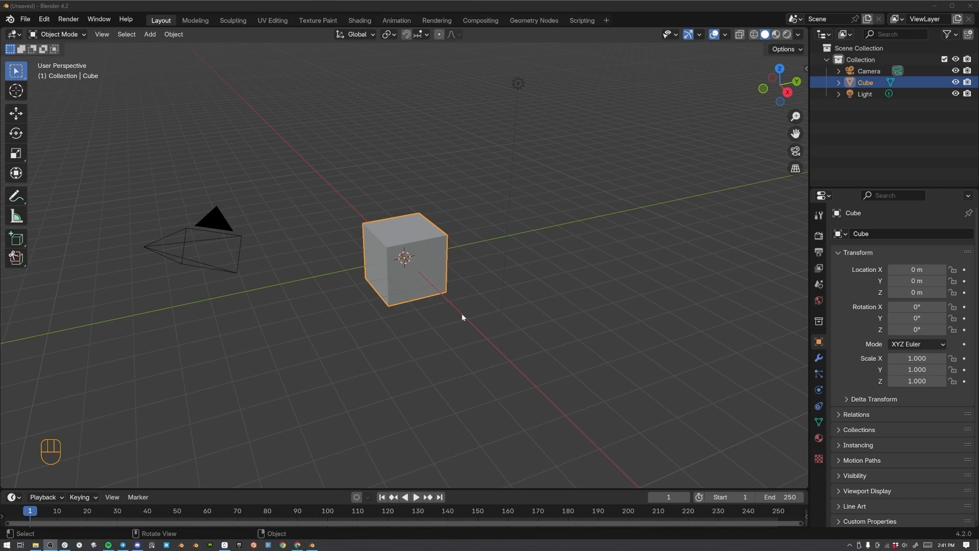
# - Box-select the camera, cube and light in the default scene and delete them
pyautogui.click(462, 314)
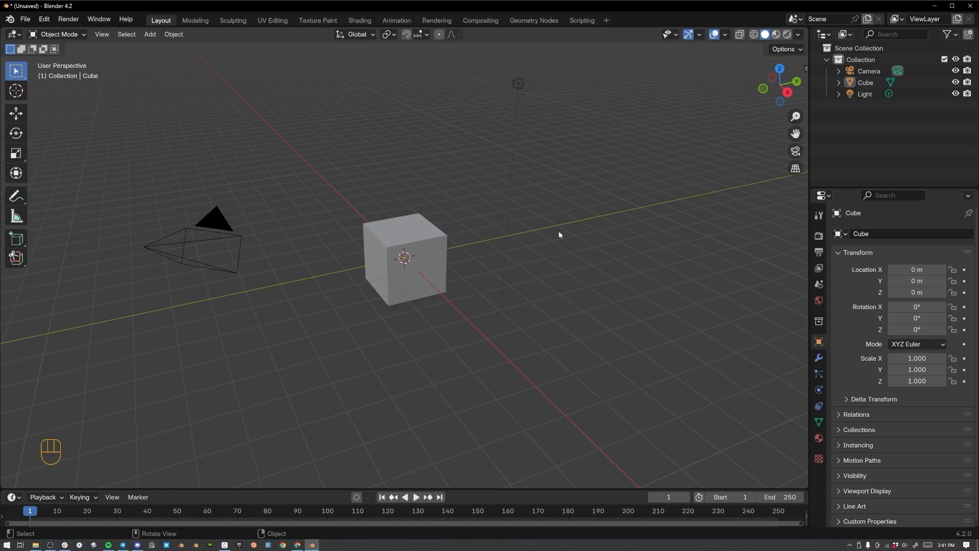
pyautogui.moveTo(581, 65); pyautogui.dragTo(117, 352)
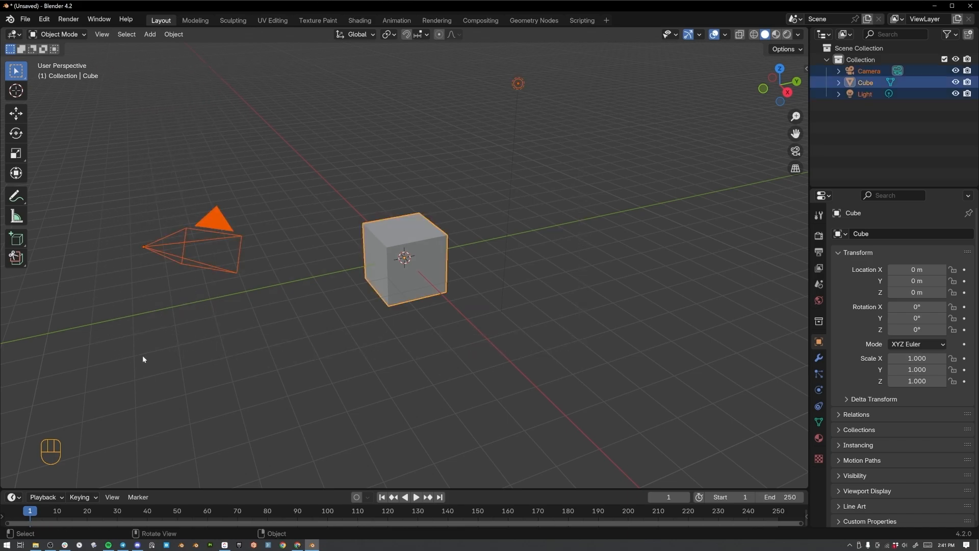
pyautogui.press('x')
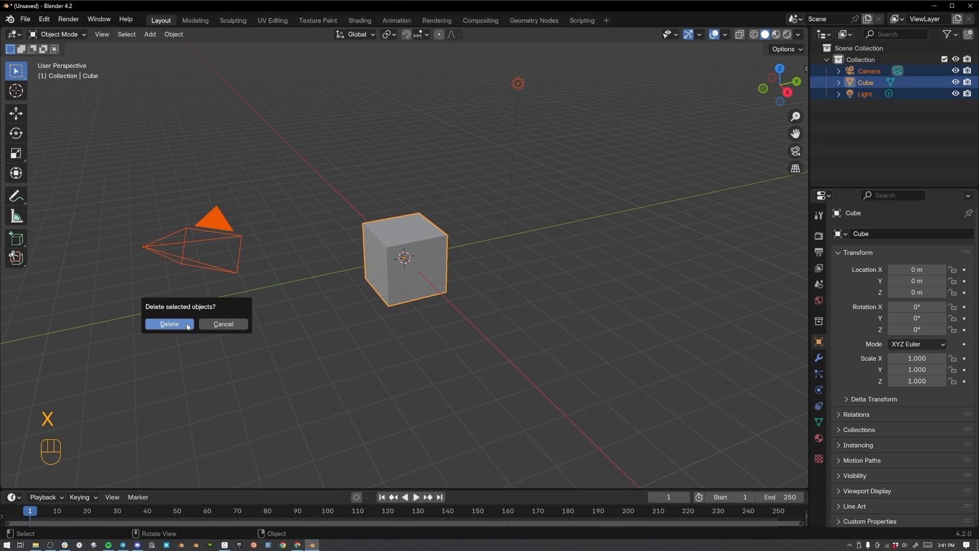
pyautogui.click(186, 326)
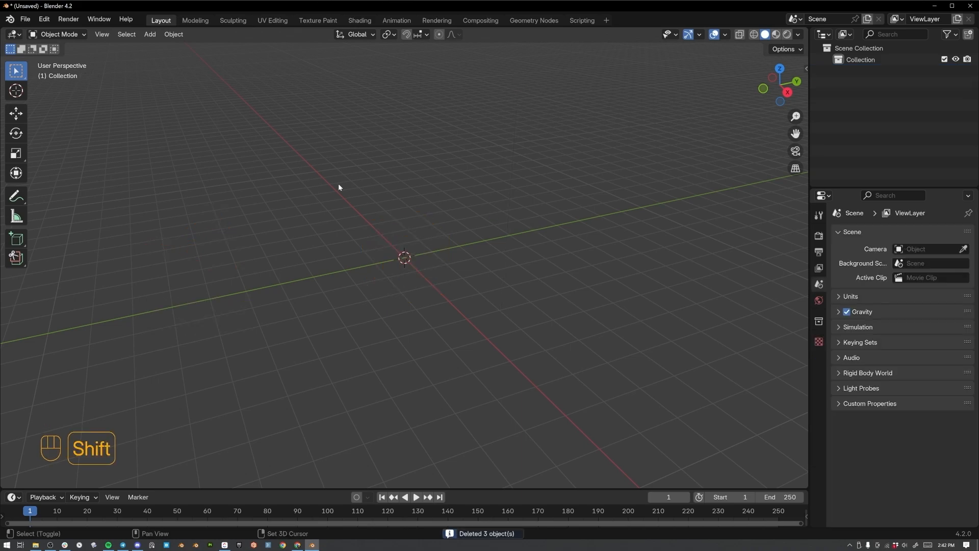
# - Add a cube mesh to the empty scene
pyautogui.hotkey('shift', 'a')
pyautogui.moveTo(338, 187)
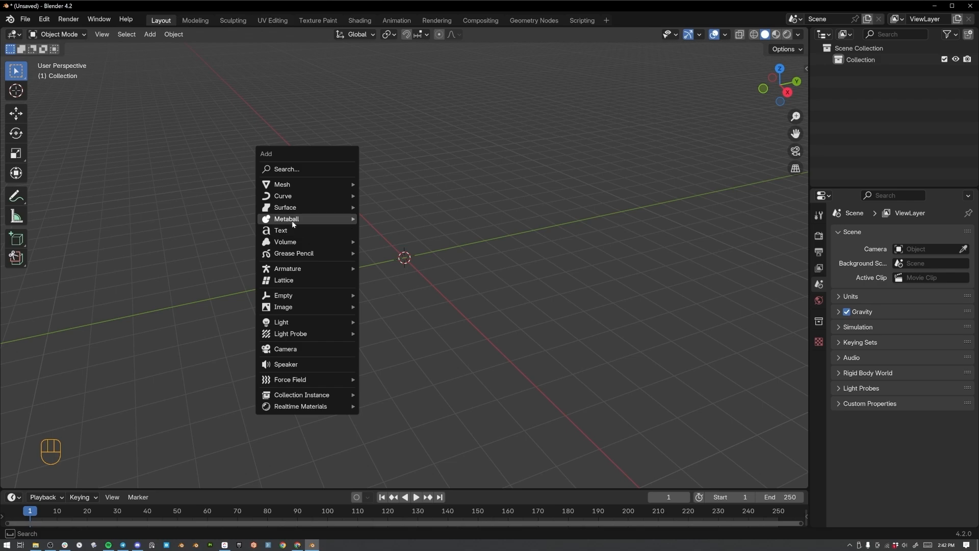
pyautogui.moveTo(298, 184)
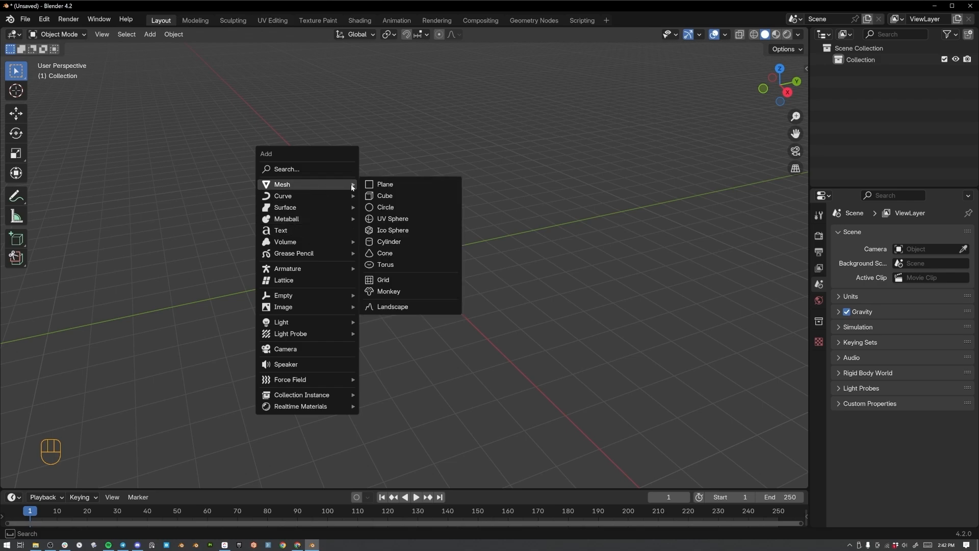
pyautogui.click(381, 197)
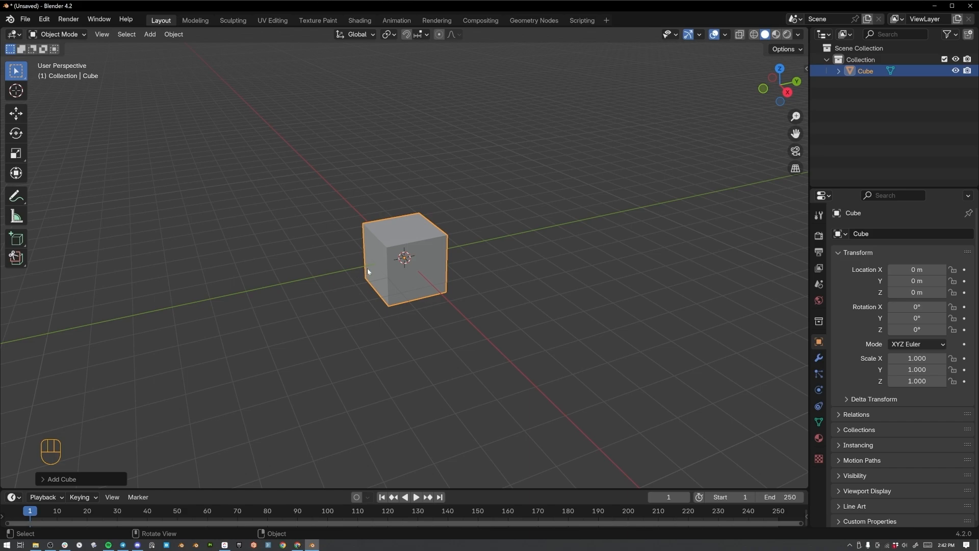
# - Add a UV sphere mesh to the scene and undo the addition
pyautogui.click(149, 34)
pyautogui.moveTo(166, 47)
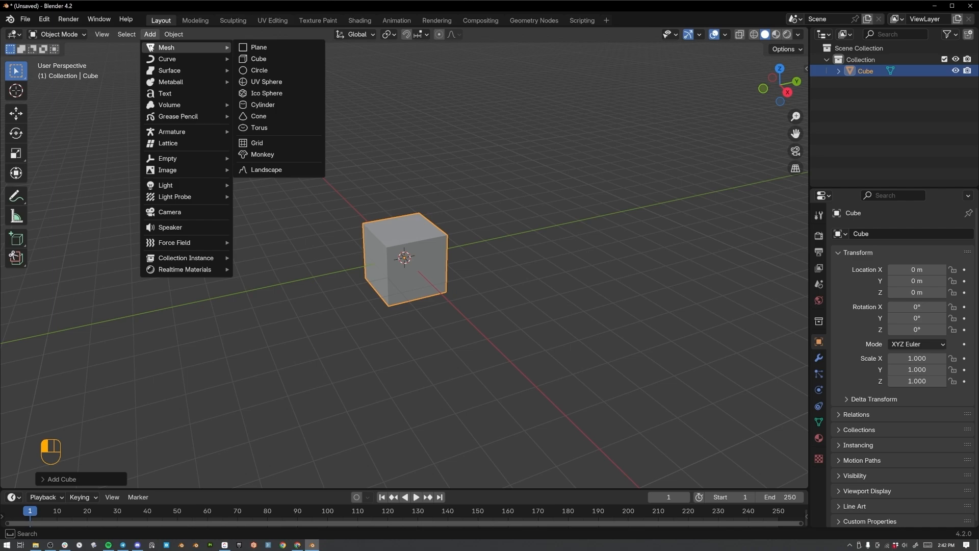
pyautogui.click(256, 82)
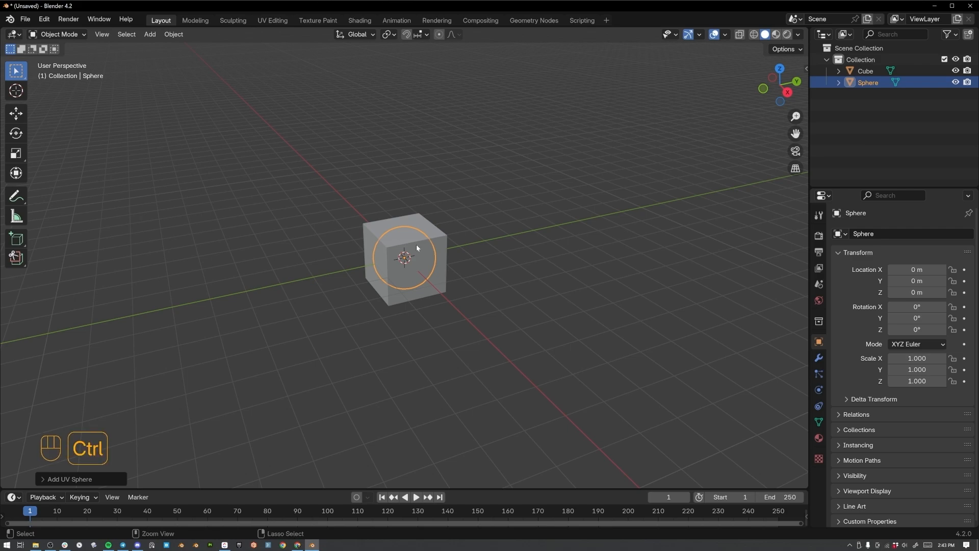
pyautogui.hotkey('ctrl', 'z')
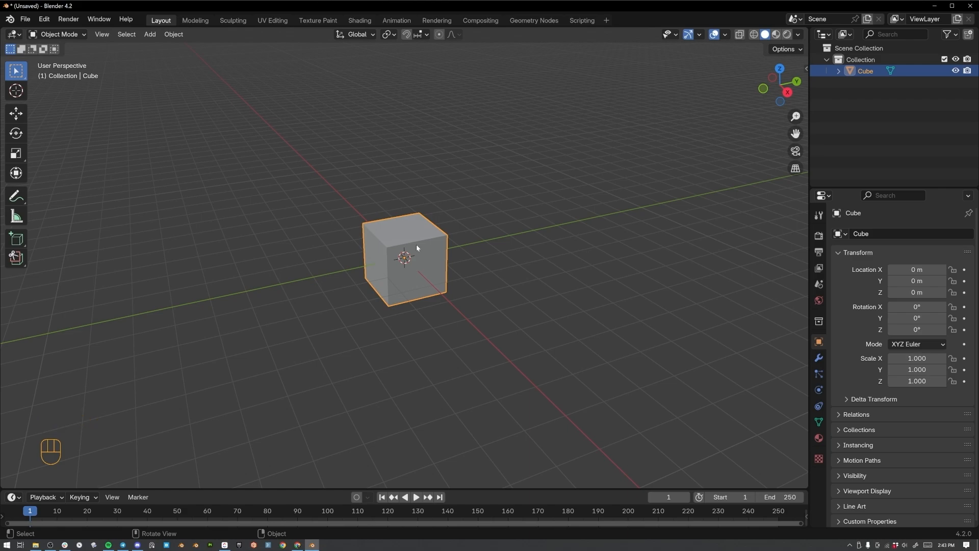
# - Undo adding the cube and redo it
pyautogui.press('ctrl')
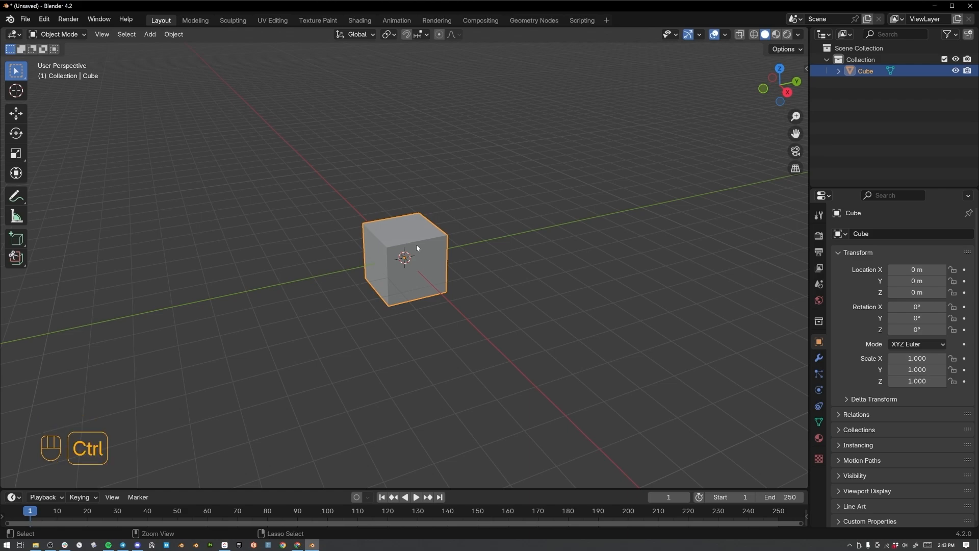
pyautogui.hotkey('ctrl', 'z')
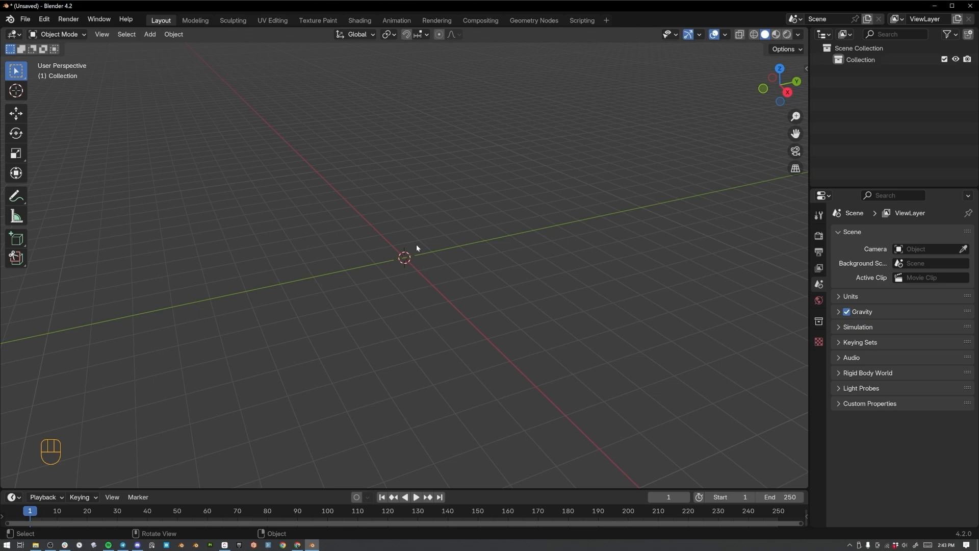
pyautogui.hotkey('ctrl', 'shift', 'z')
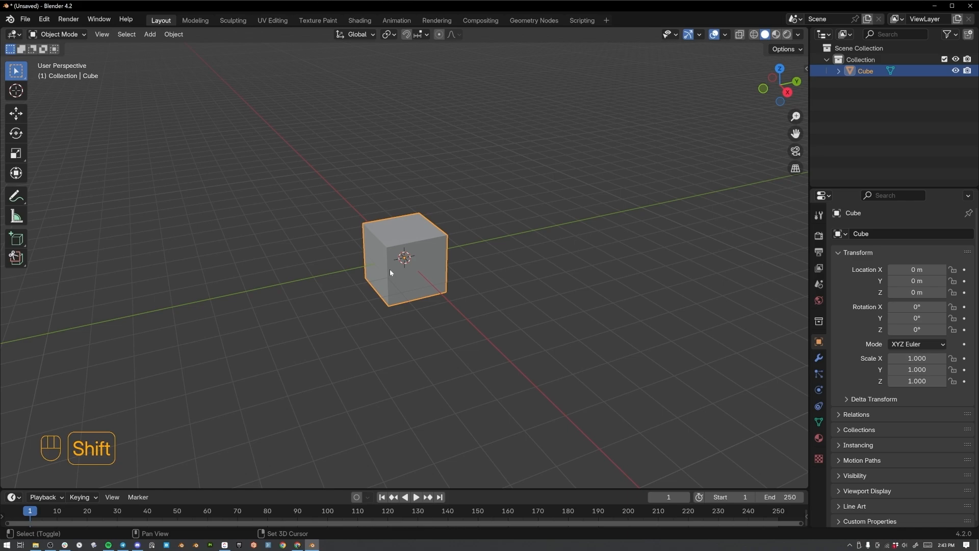
# - Duplicate the cube, place the copy at about X 1.84, Y 6.92, Z 2.24 m, and undo the duplication
pyautogui.hotkey('shift', 'd')
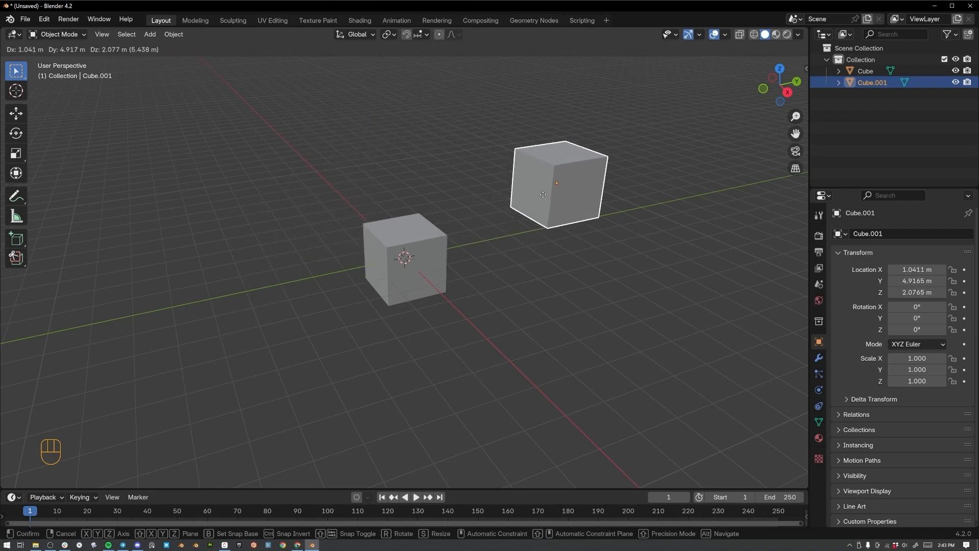
pyautogui.click(692, 210)
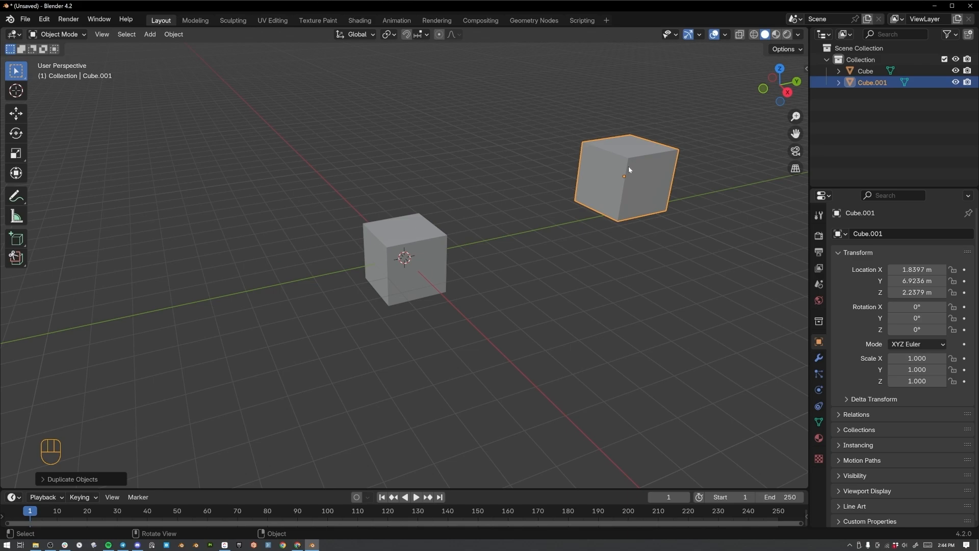
pyautogui.hotkey('ctrl', 'z')
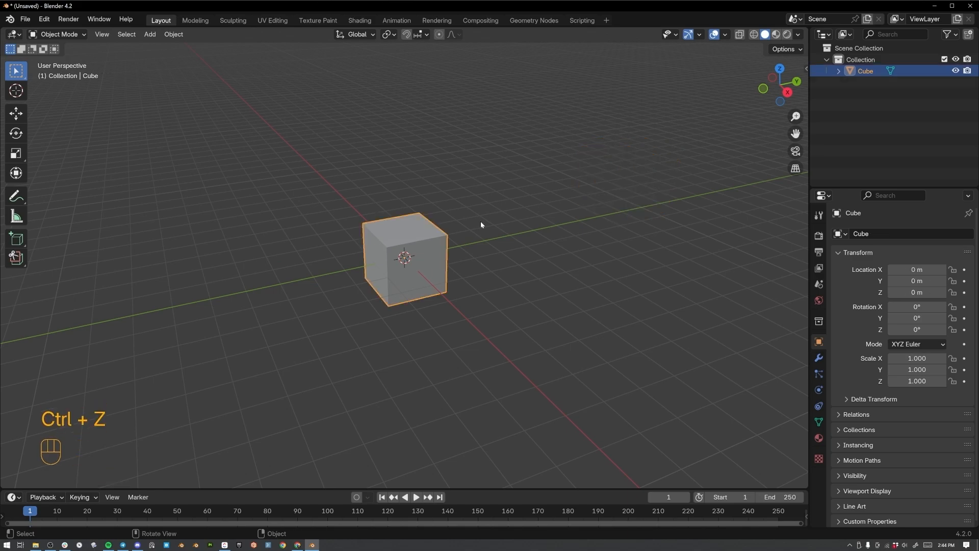
# - Duplicate the cube in place, move the copy to about X 1.73, Y 6.47, Z 2.07 m, and delete it
pyautogui.hotkey('shift', 'd')
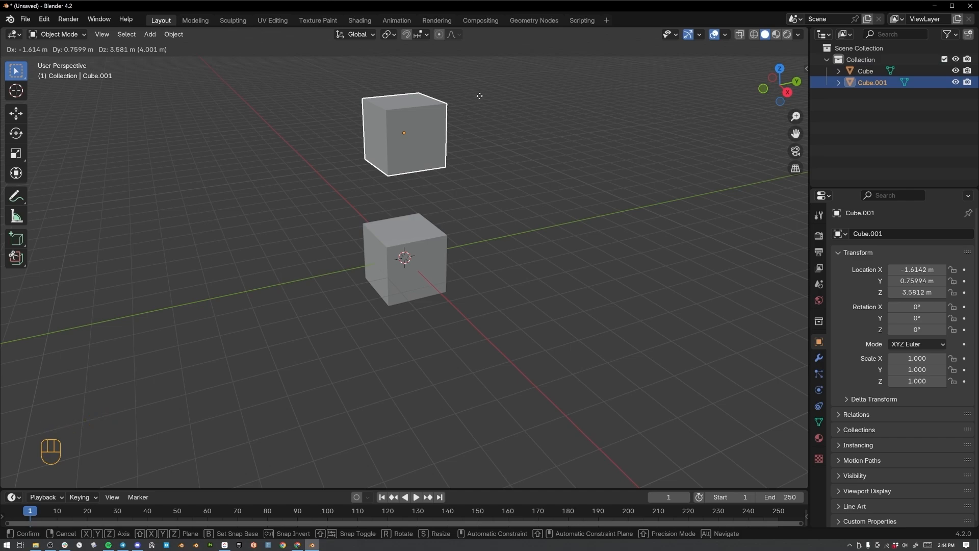
pyautogui.rightClick(479, 97)
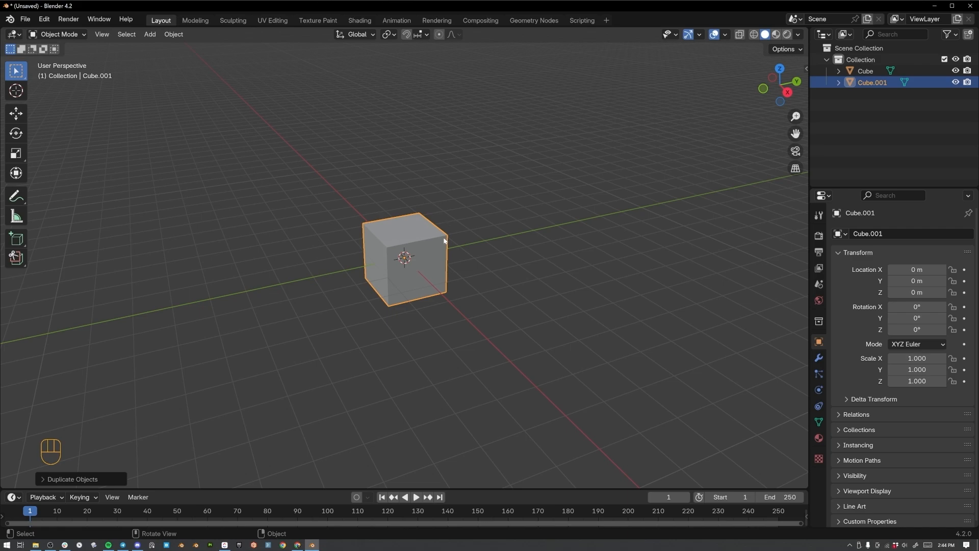
pyautogui.press('g')
pyautogui.click(715, 273)
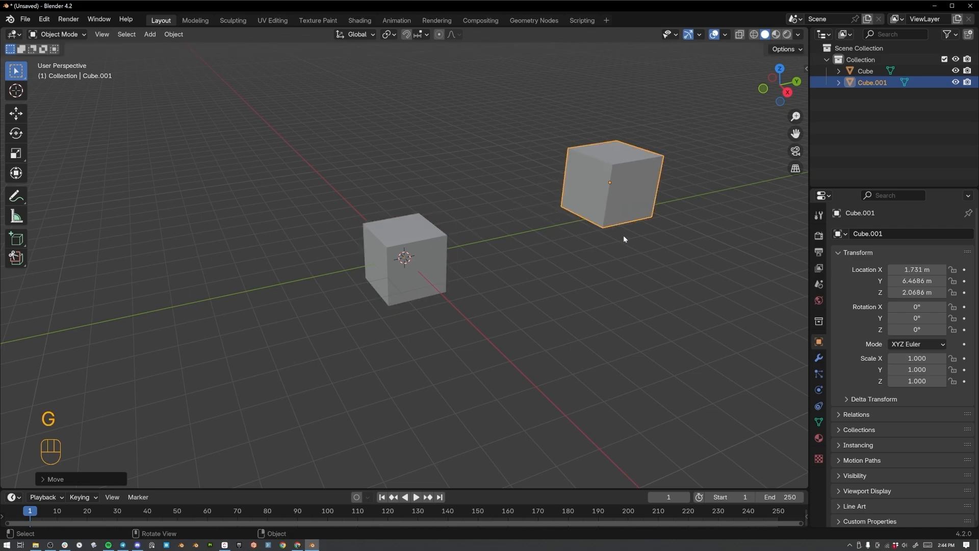
pyautogui.press('x')
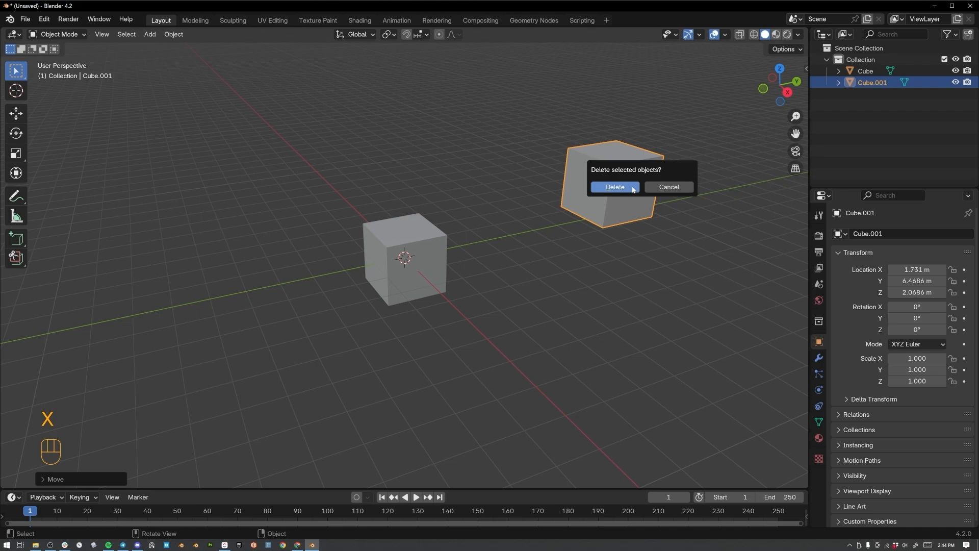
pyautogui.click(632, 189)
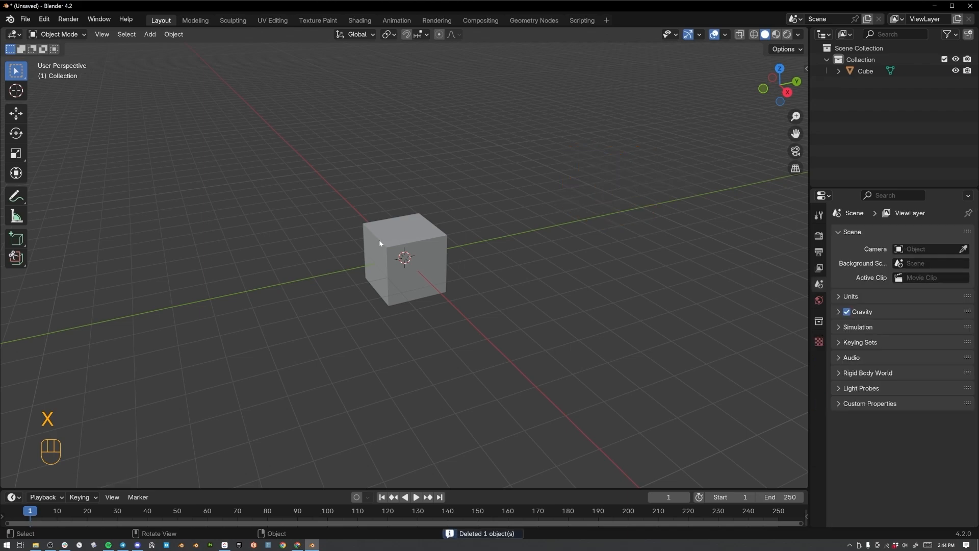
# - Select the cube and use the Move tool's gizmo to move it to about X 2.88, Y 2.61, Z 1.75 m
pyautogui.click(406, 254)
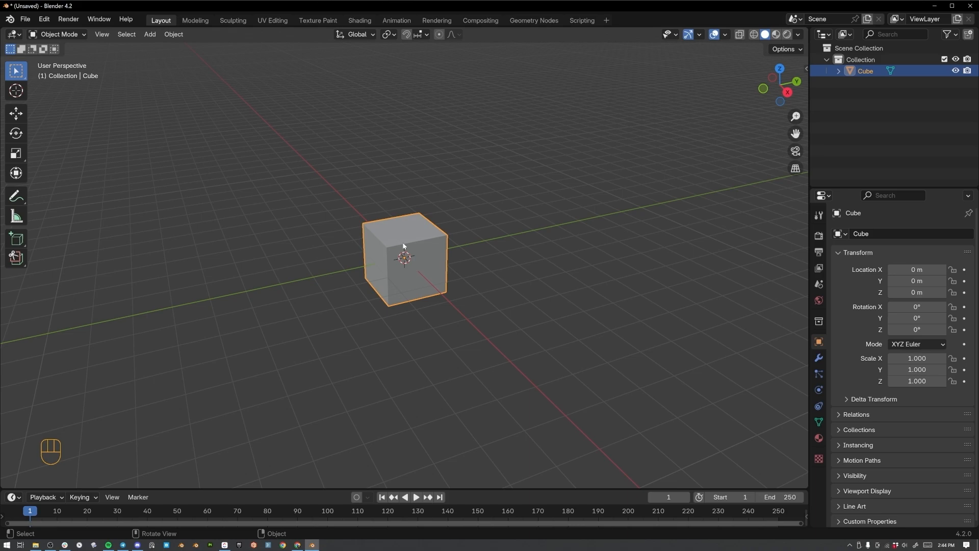
pyautogui.click(17, 116)
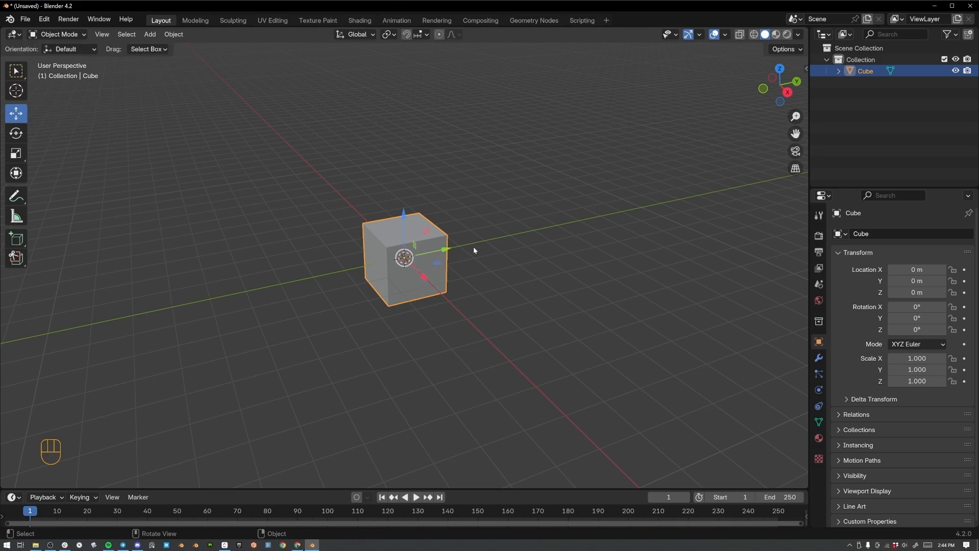
pyautogui.moveTo(548, 248); pyautogui.dragTo(463, 285, button='middle')
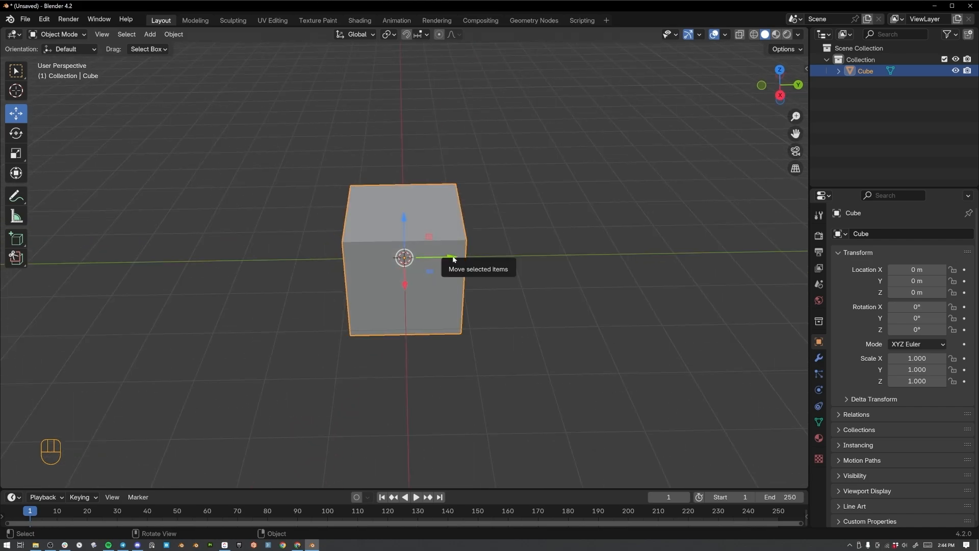
pyautogui.moveTo(452, 259); pyautogui.dragTo(624, 227)
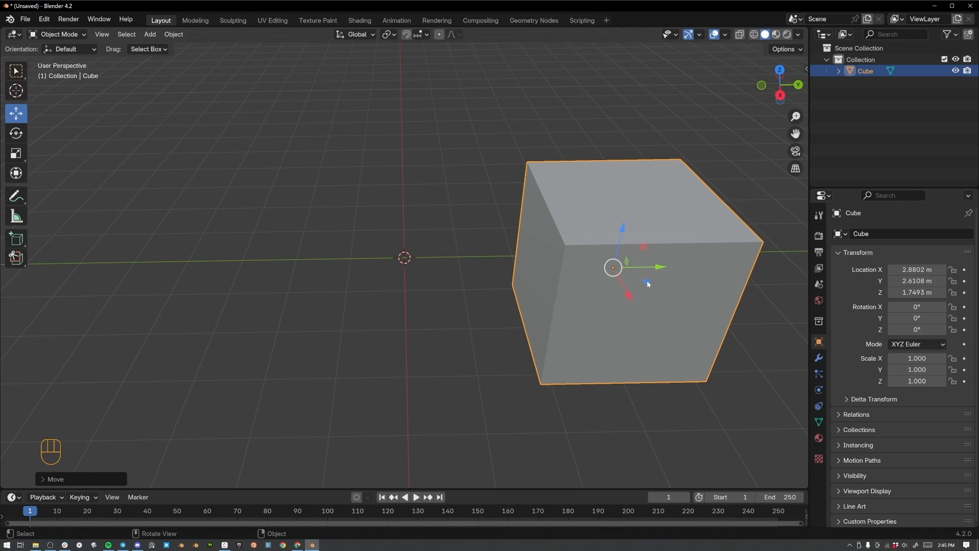
# - Move the cube with the Move gizmo's two-axis plane handles to about X 2.04, Y 0.48, Z 1.22 m
pyautogui.scroll(-2, 484, 170)
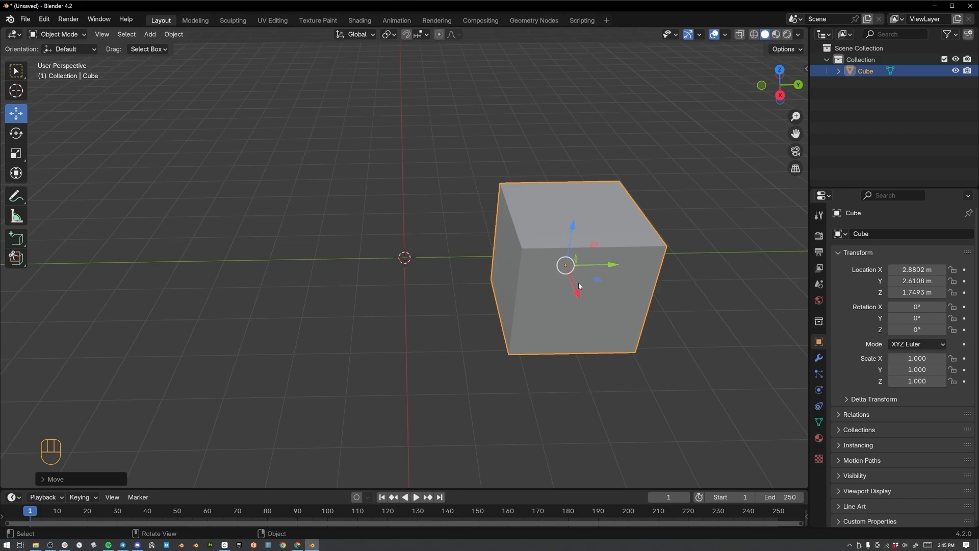
pyautogui.moveTo(577, 282); pyautogui.dragTo(526, 228)
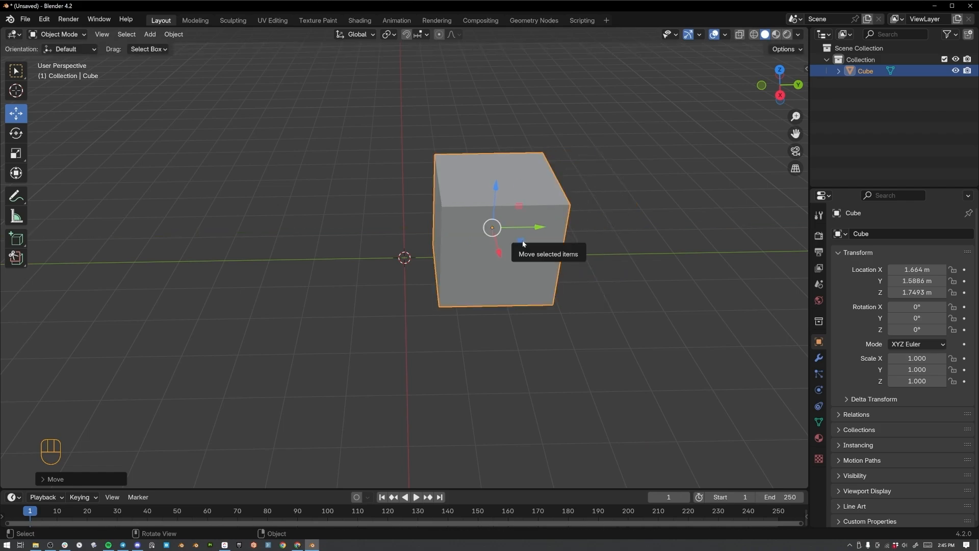
pyautogui.moveTo(521, 240); pyautogui.dragTo(483, 246)
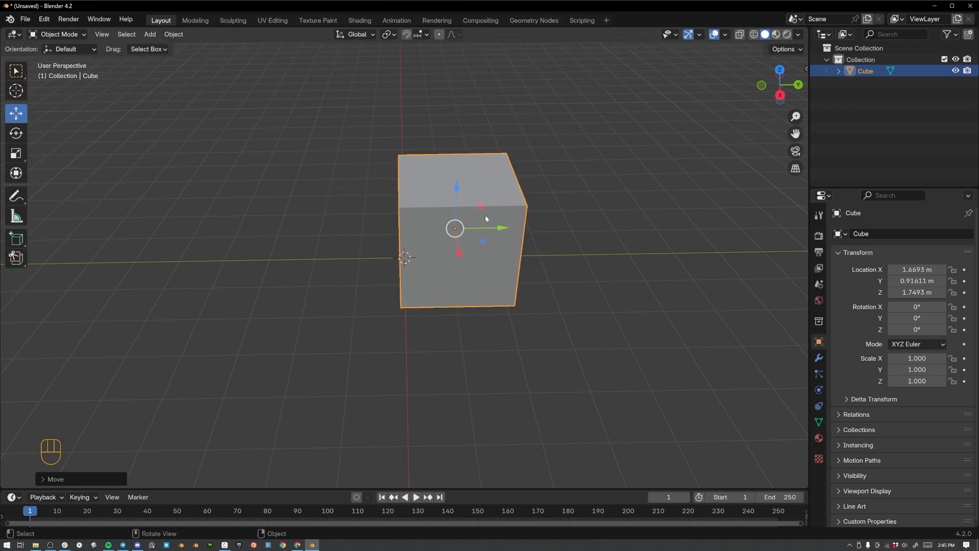
pyautogui.moveTo(482, 210)
pyautogui.mouseDown()
pyautogui.moveTo(313, 201)
pyautogui.moveTo(504, 234)
pyautogui.moveTo(360, 175)
pyautogui.moveTo(420, 153)
pyautogui.moveTo(273, 164)
pyautogui.moveTo(369, 224)
pyautogui.moveTo(464, 206)
pyautogui.mouseUp()
pyautogui.moveTo(464, 206); pyautogui.dragTo(314, 196, button='middle')
pyautogui.moveTo(322, 199); pyautogui.dragTo(311, 230)
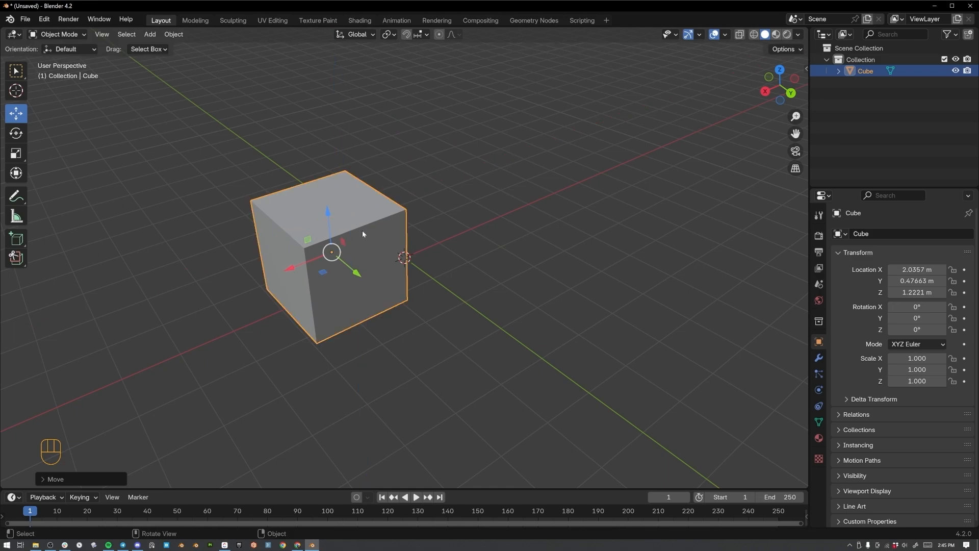
# - Move the cube through single-axis and axis-locked constraints, ending with X locked at about Y -2.37, Z 0.56 m, and clear its location
pyautogui.press('g')
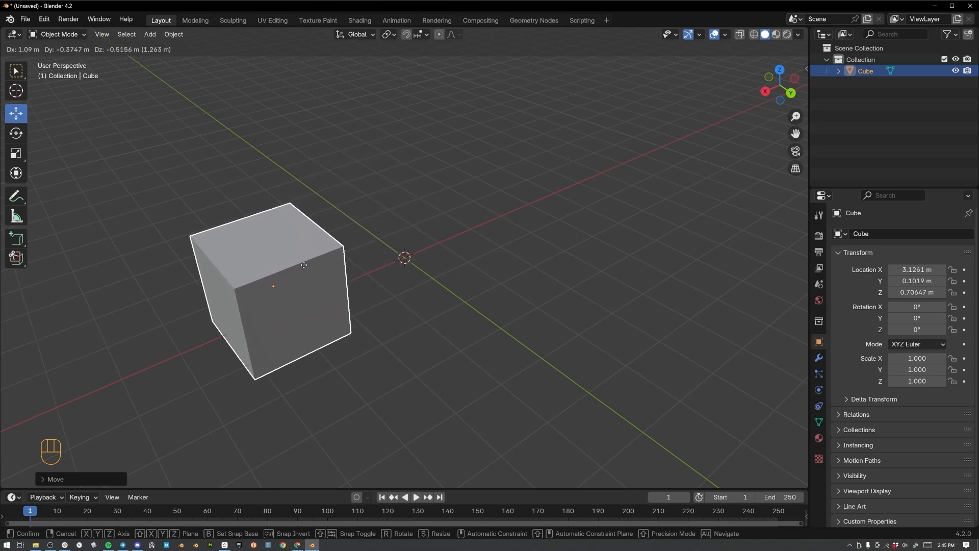
pyautogui.press('x')
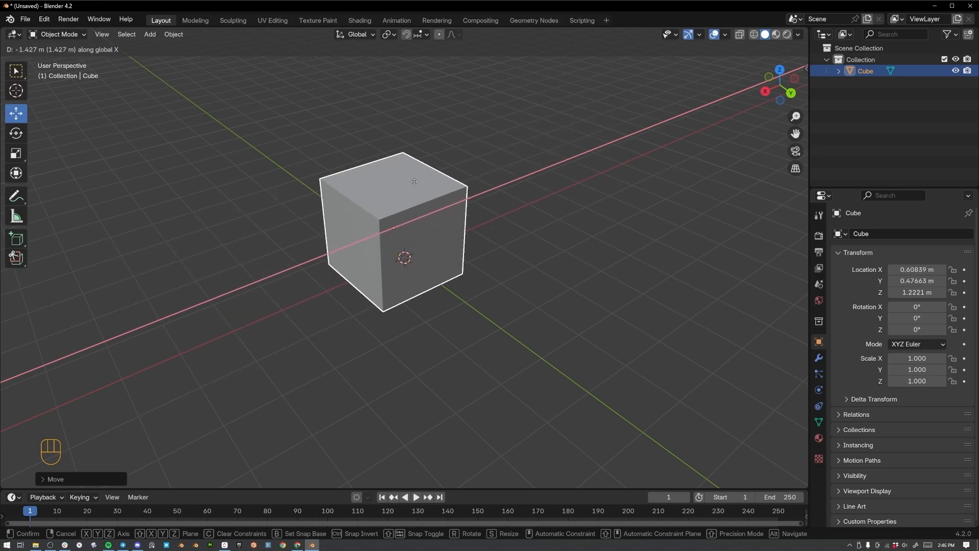
pyautogui.press('y')
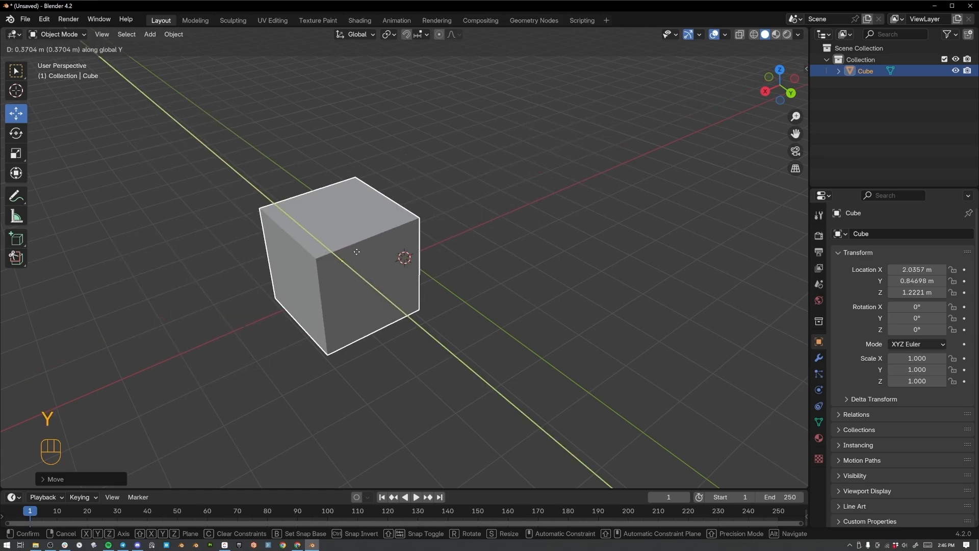
pyautogui.press('z')
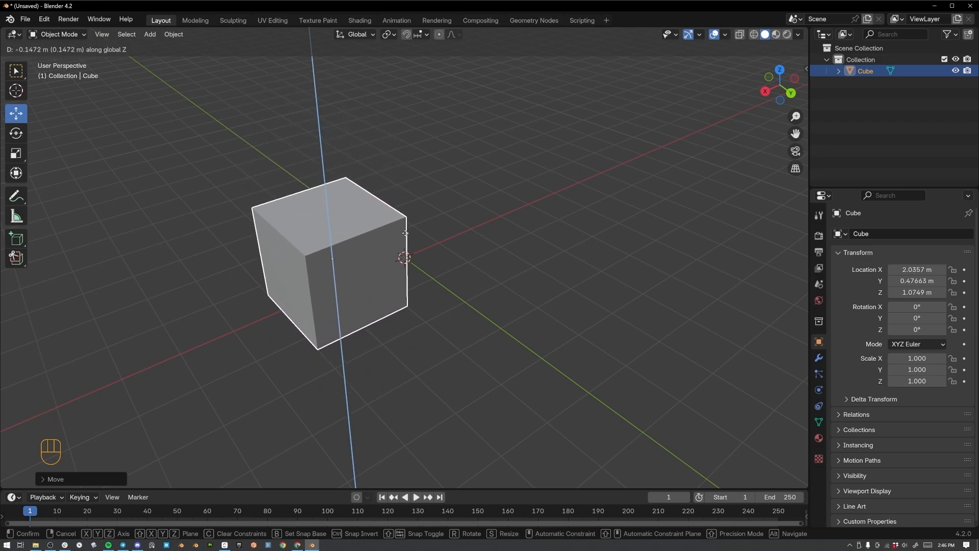
pyautogui.press('shift')
pyautogui.hotkey('shift', 'z')
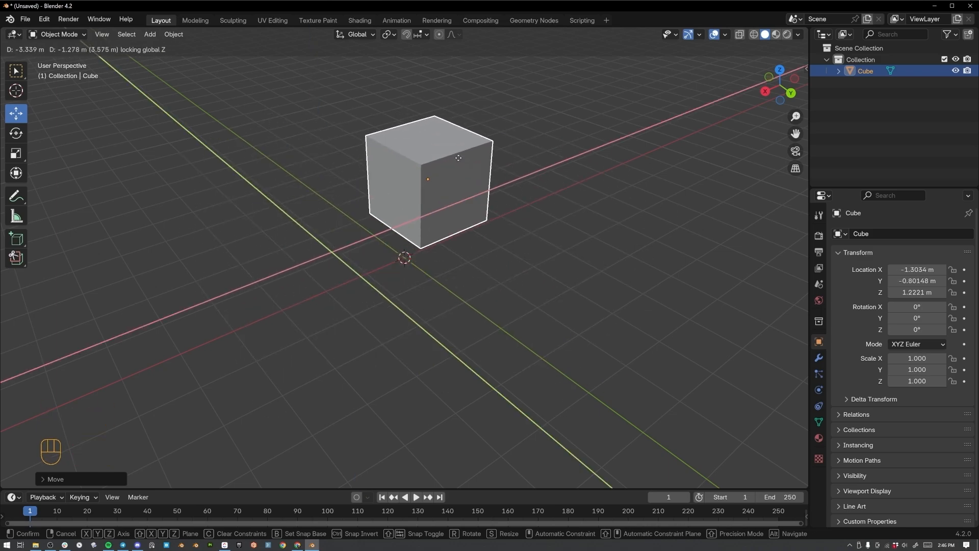
pyautogui.hotkey('shift', 'y')
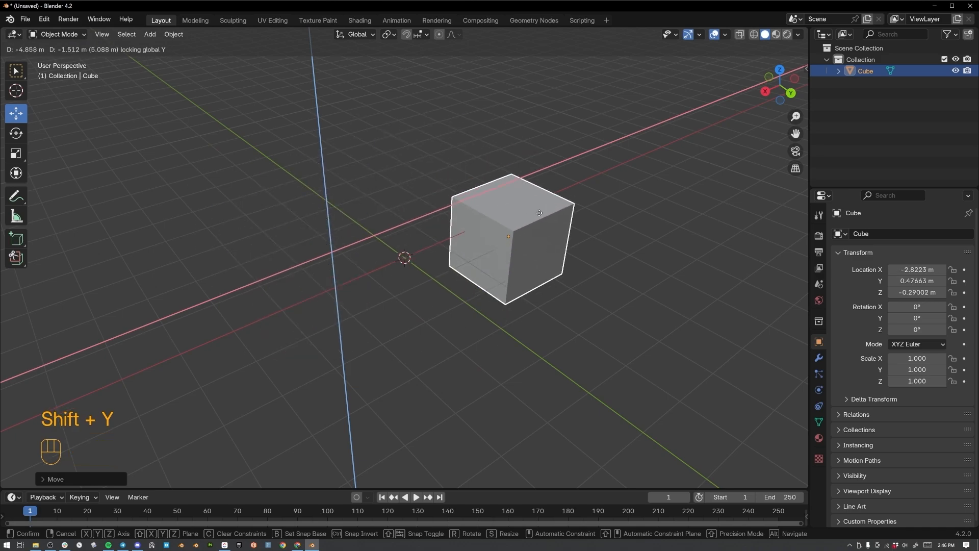
pyautogui.hotkey('shift', 'x')
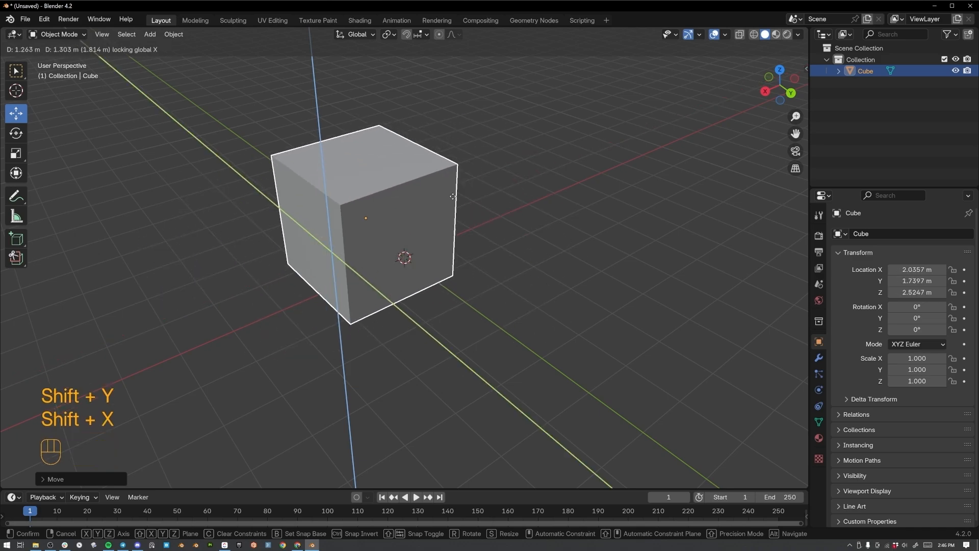
pyautogui.click(275, 228)
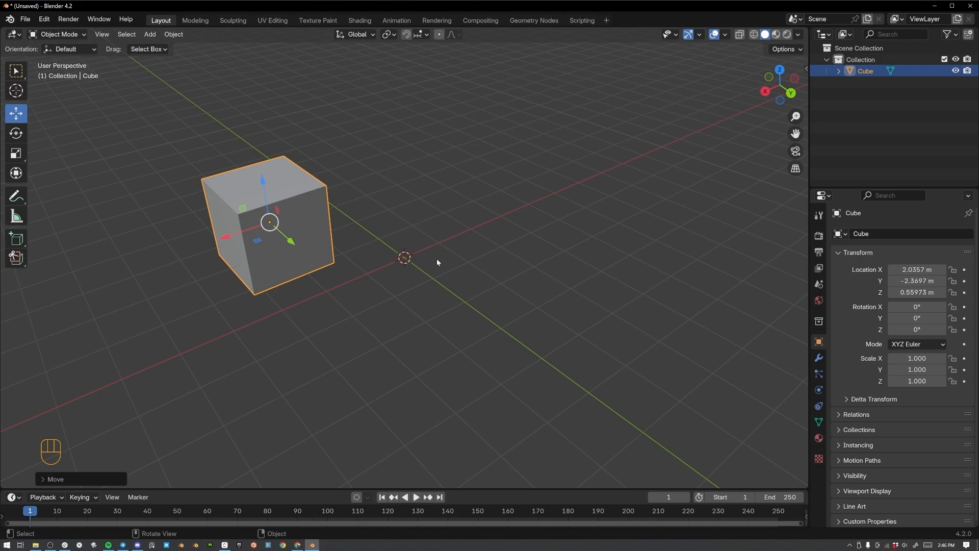
pyautogui.press('alt')
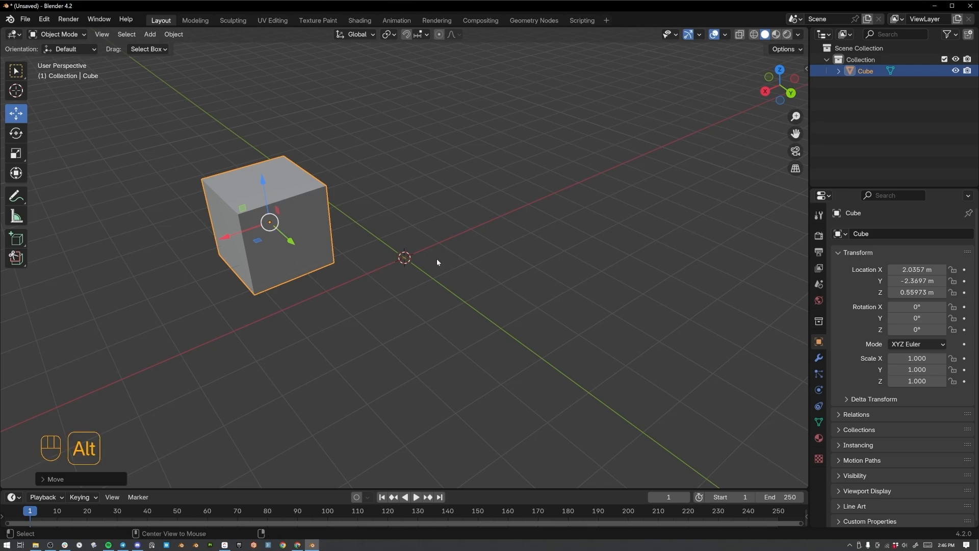
pyautogui.hotkey('alt', 'g')
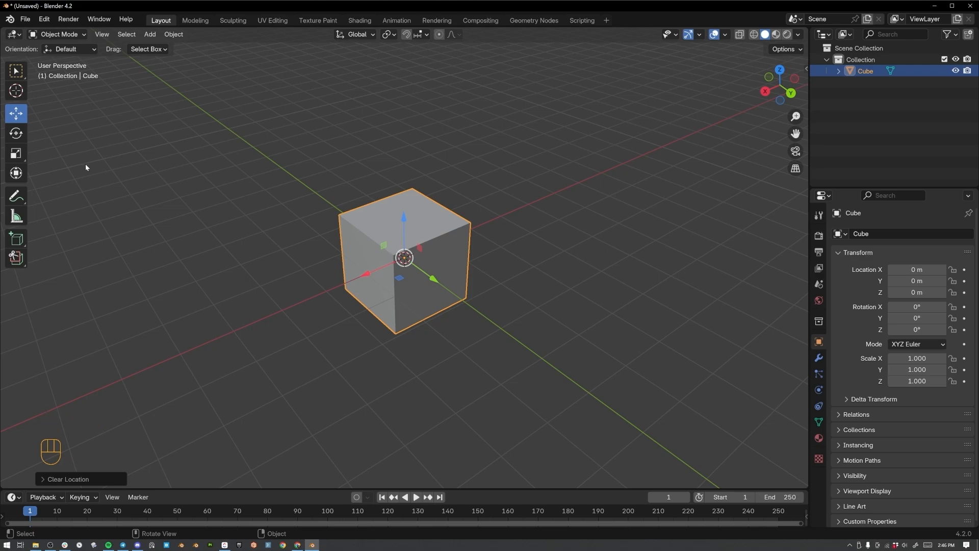
# - Rotate the cube with the Rotate tool's gizmo rings and undo each rotation
pyautogui.click(11, 133)
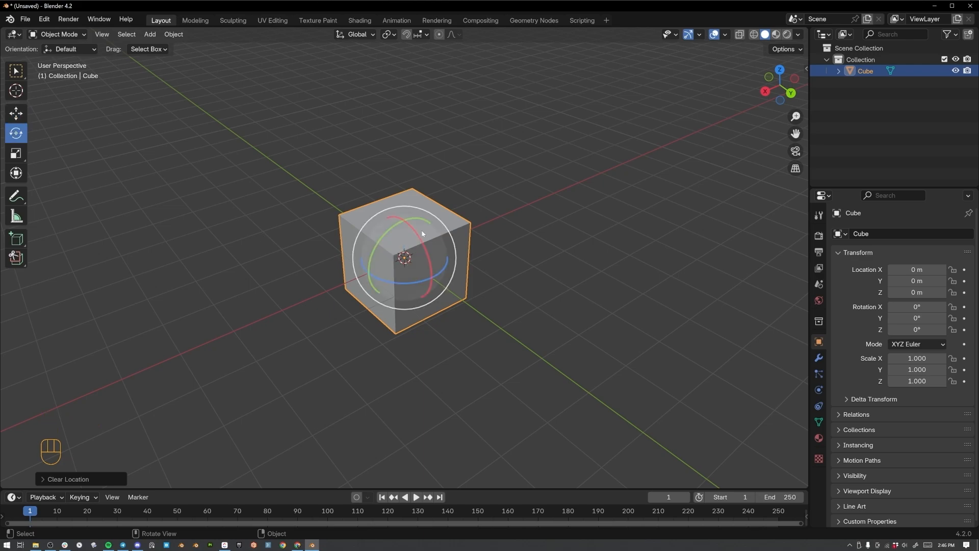
pyautogui.moveTo(411, 230)
pyautogui.mouseDown()
pyautogui.moveTo(434, 239)
pyautogui.moveTo(423, 252)
pyautogui.moveTo(424, 220)
pyautogui.moveTo(402, 244)
pyautogui.moveTo(394, 237)
pyautogui.mouseUp()
pyautogui.hotkey('ctrl', 'z')
pyautogui.hotkey('ctrl', 'z')
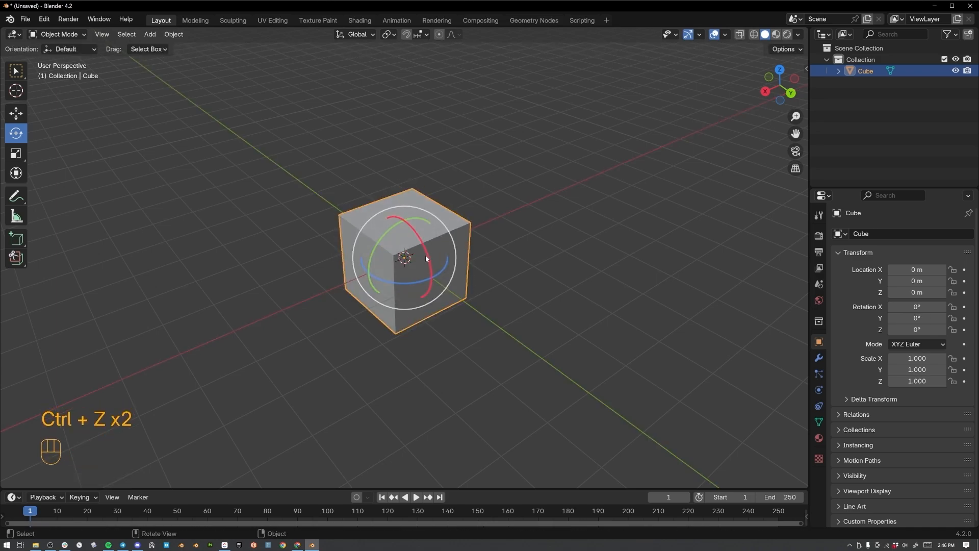
pyautogui.moveTo(418, 282)
pyautogui.mouseDown()
pyautogui.moveTo(439, 286)
pyautogui.moveTo(420, 281)
pyautogui.mouseUp()
pyautogui.hotkey('ctrl', 'z')
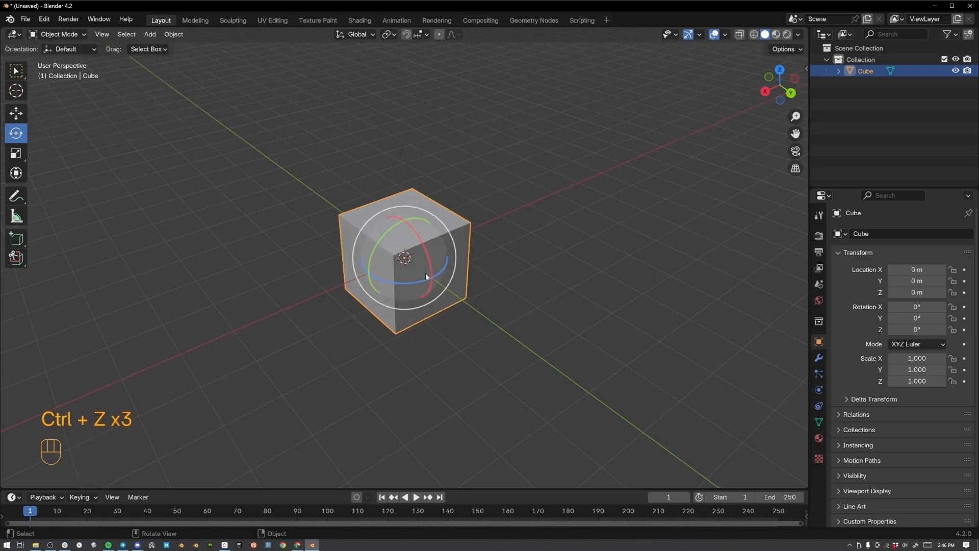
# - Rotate the cube, switching the constraint from Z to X to global Y, place it at about Y 391.35°, and clear its rotation
pyautogui.press('r')
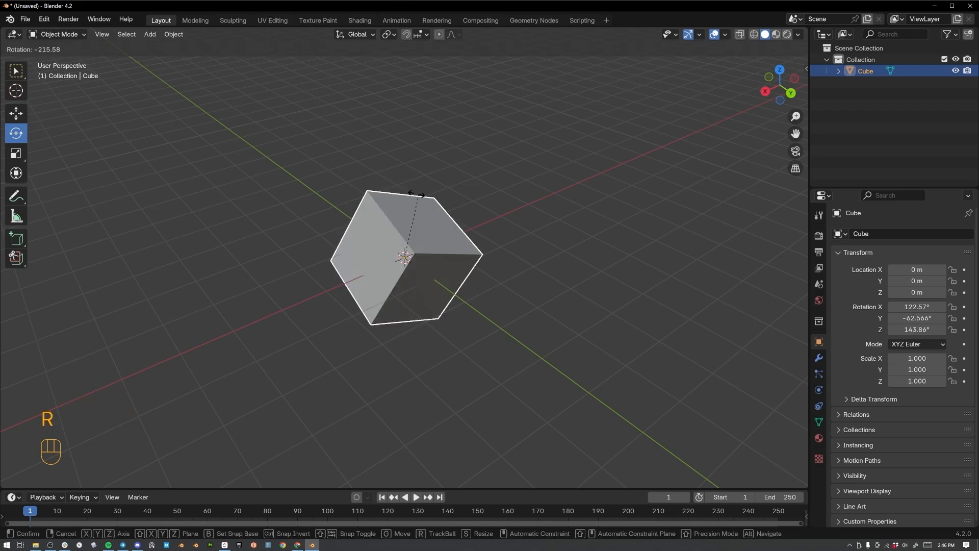
pyautogui.press('z')
pyautogui.press('x')
pyautogui.press('y')
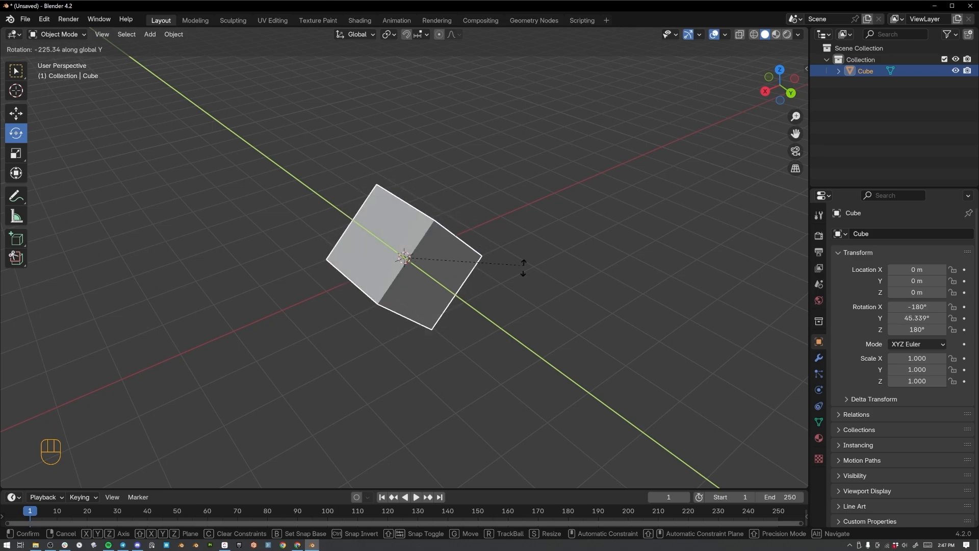
pyautogui.click(475, 220)
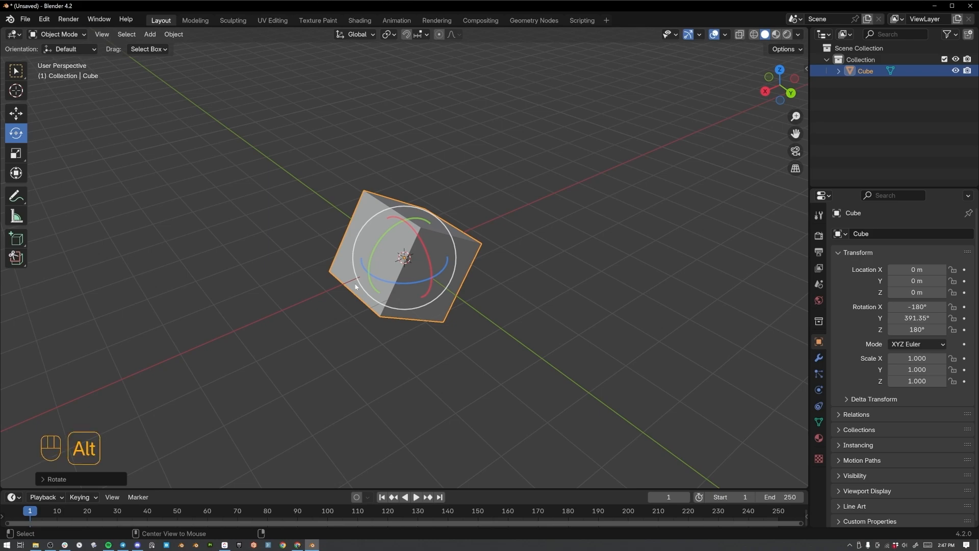
pyautogui.hotkey('alt', 'r')
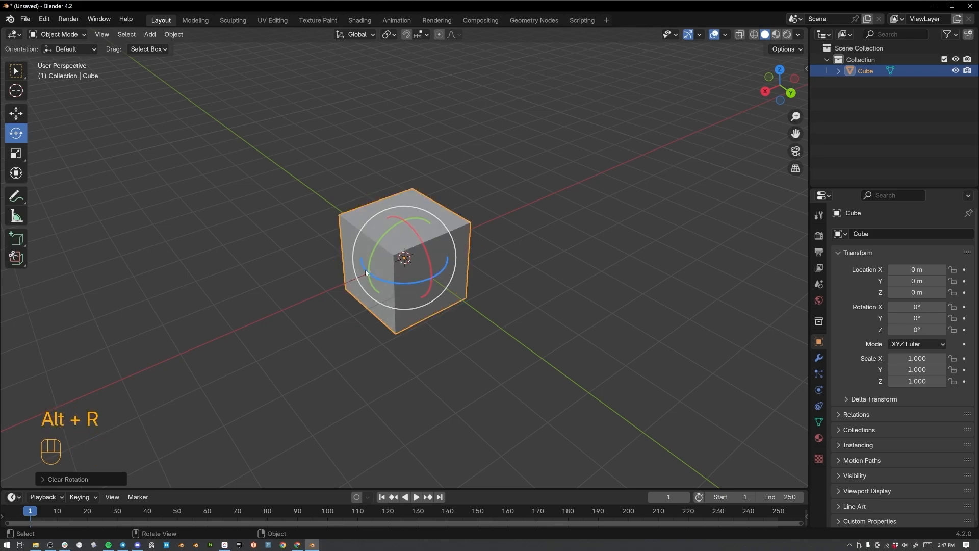
# - Scale the cube with the Scale tool's axis and plane handles to about X -6.85, Y 0.36, Z -1.89
pyautogui.click(16, 154)
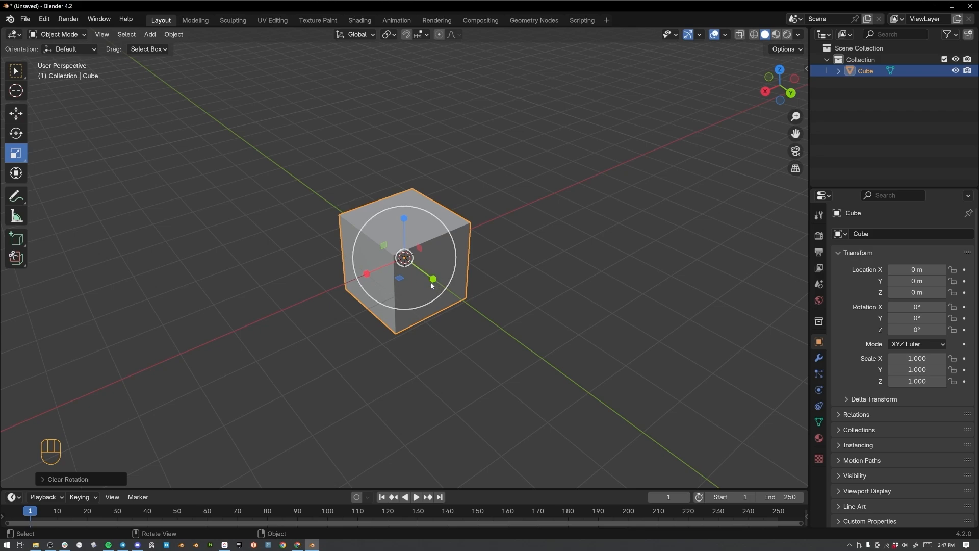
pyautogui.moveTo(431, 283); pyautogui.dragTo(455, 294)
pyautogui.hotkey('ctrl', 'z')
pyautogui.moveTo(366, 274); pyautogui.dragTo(161, 337)
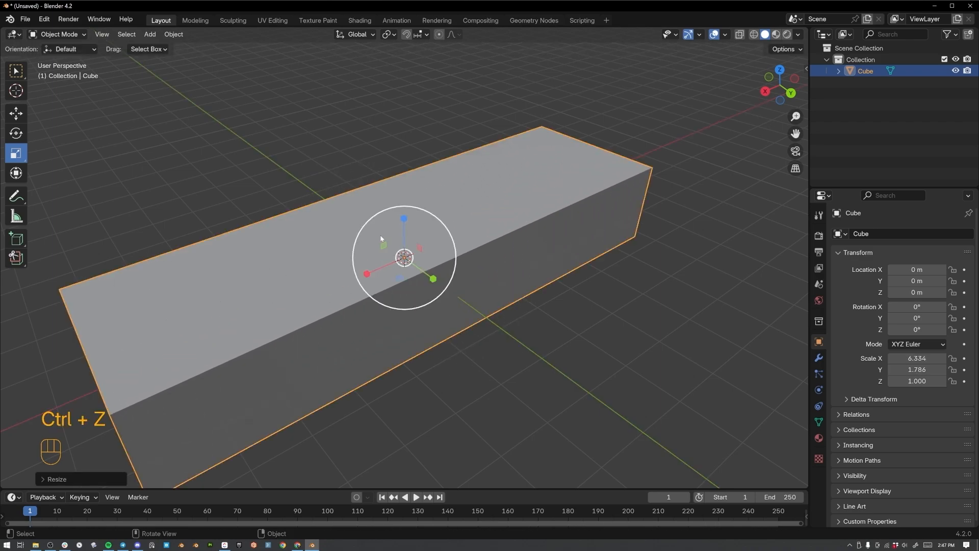
pyautogui.moveTo(404, 219); pyautogui.dragTo(395, 149)
pyautogui.moveTo(434, 280)
pyautogui.mouseDown()
pyautogui.moveTo(414, 265)
pyautogui.moveTo(403, 285)
pyautogui.moveTo(459, 306)
pyautogui.moveTo(531, 363)
pyautogui.moveTo(490, 311)
pyautogui.moveTo(395, 256)
pyautogui.moveTo(421, 275)
pyautogui.mouseUp()
pyautogui.moveTo(383, 245); pyautogui.dragTo(408, 281)
pyautogui.moveTo(421, 247)
pyautogui.mouseDown()
pyautogui.moveTo(418, 259)
pyautogui.moveTo(442, 269)
pyautogui.moveTo(414, 257)
pyautogui.mouseUp()
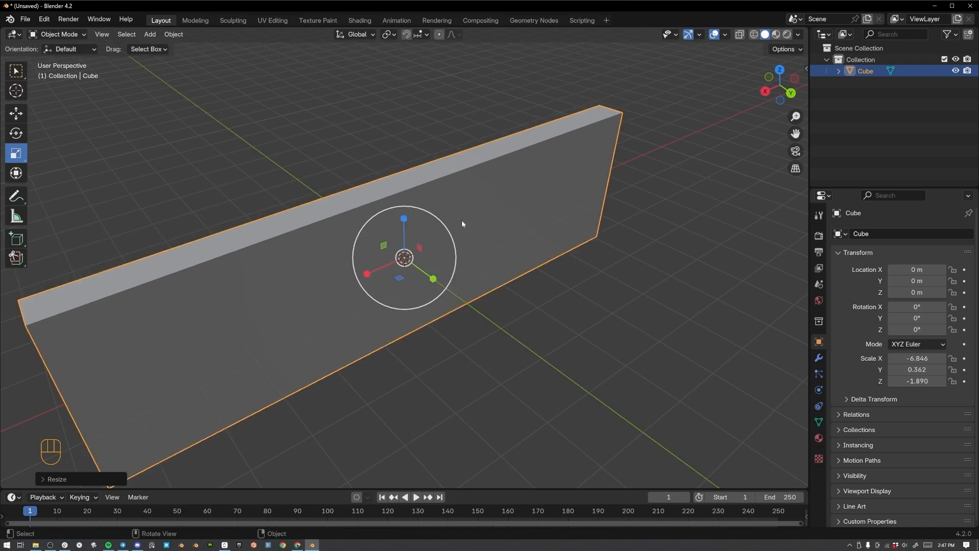
# - Scale the cube along the global X axis to about X -1.05 and clear its scale
pyautogui.press('s')
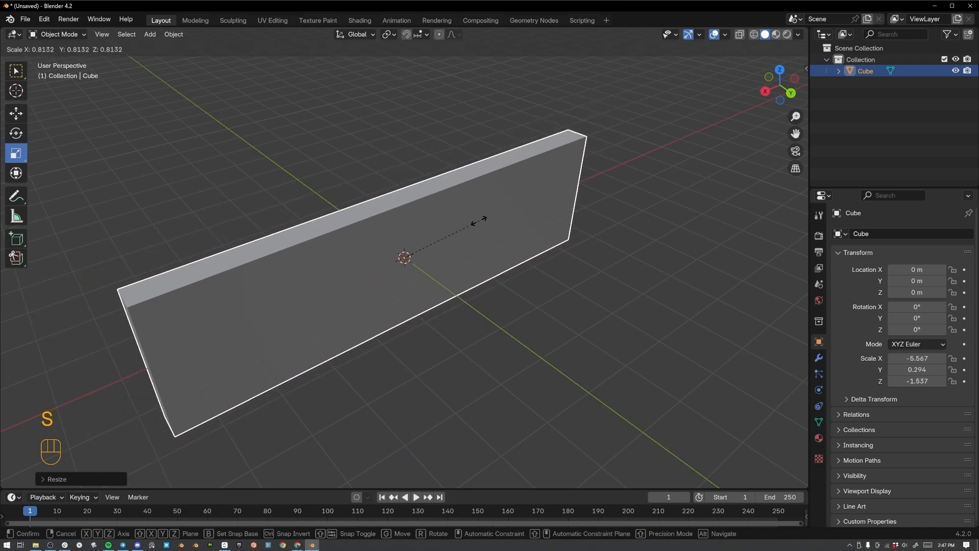
pyautogui.press('x')
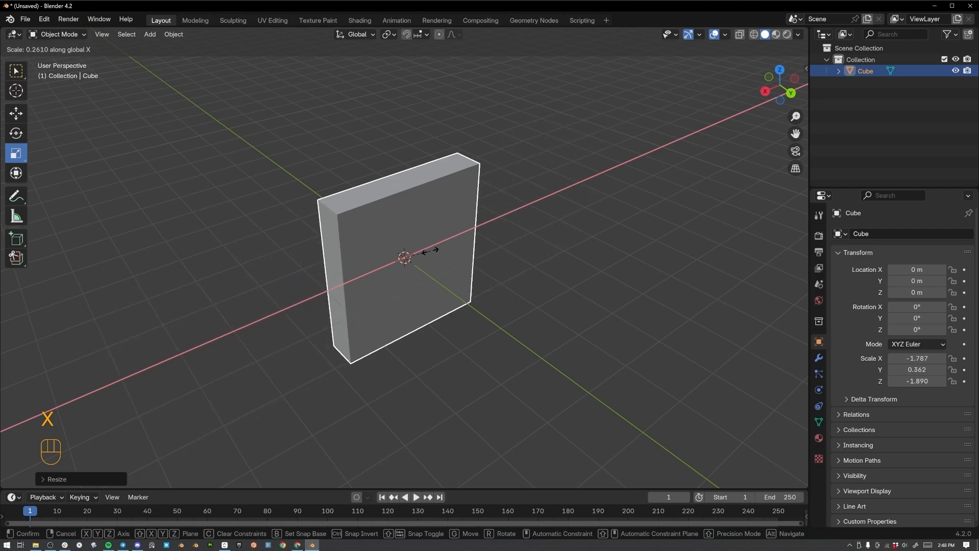
pyautogui.click(419, 253)
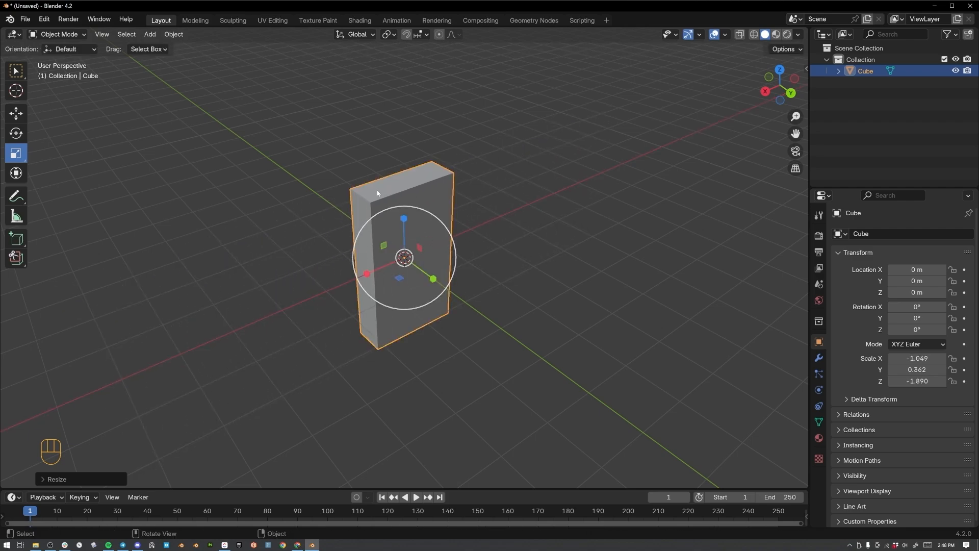
pyautogui.hotkey('alt', 's')
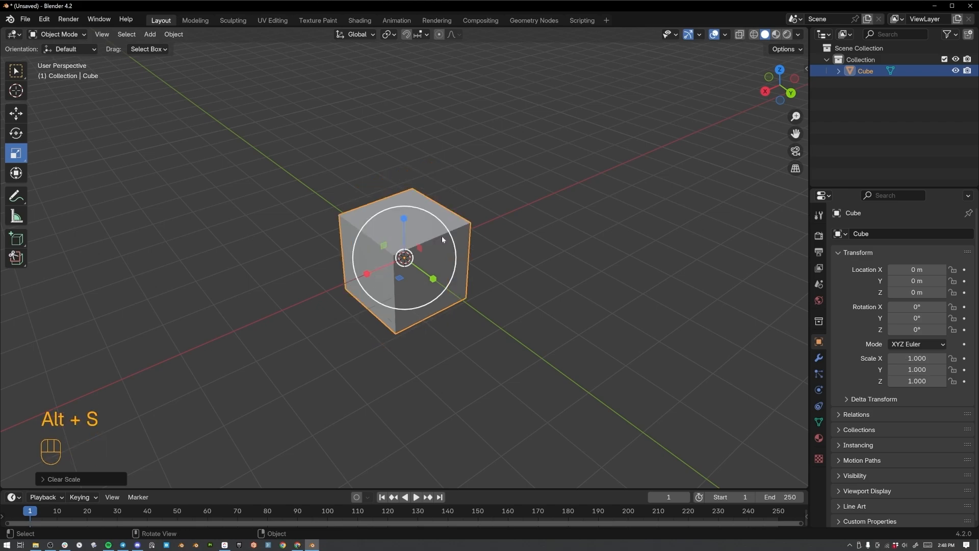
# - Place the 3D cursor at several spots around the cube with the Cursor tool, ending at about X -1.88, Y 2.10, Z -0.86 m
pyautogui.scroll(1, 300, 238)
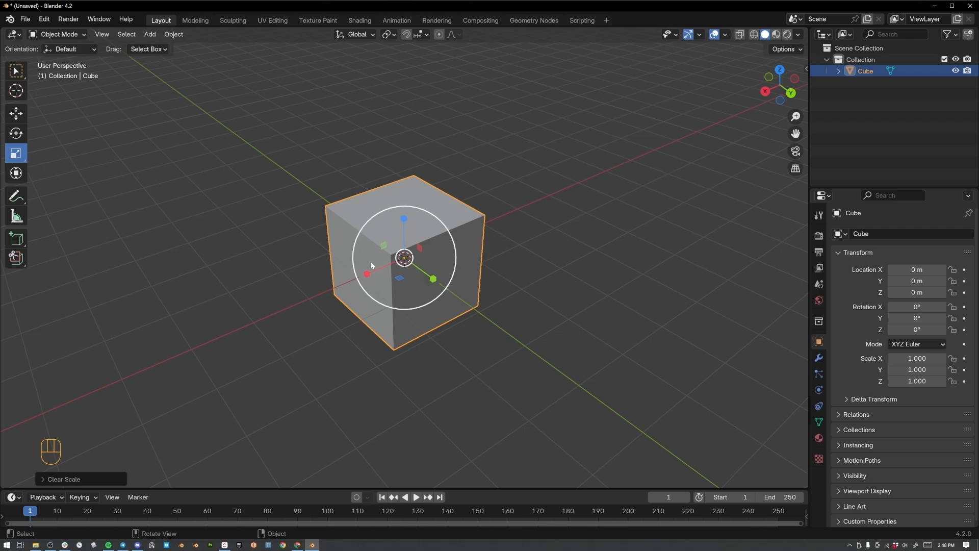
pyautogui.click(16, 91)
pyautogui.click(317, 149)
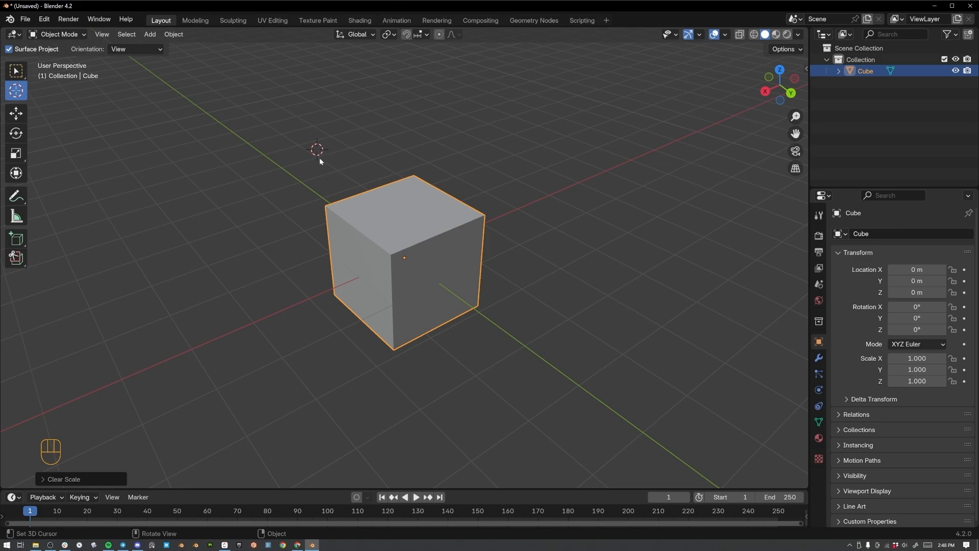
pyautogui.click(546, 153)
pyautogui.click(565, 289)
pyautogui.click(476, 342)
pyautogui.click(249, 266)
pyautogui.click(452, 190)
pyautogui.click(553, 309)
# - Set the cube's origin to the 3D cursor and move the cube to about X 0.50, Y -0.60, Z 0.63 m
pyautogui.moveTo(499, 292); pyautogui.dragTo(480, 241, button='middle')
pyautogui.rightClick(478, 238)
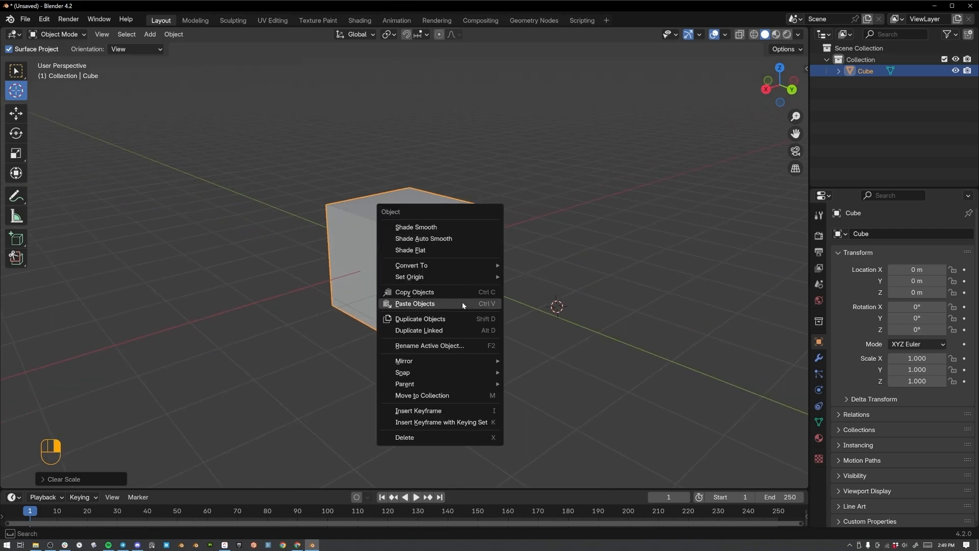
pyautogui.moveTo(463, 276)
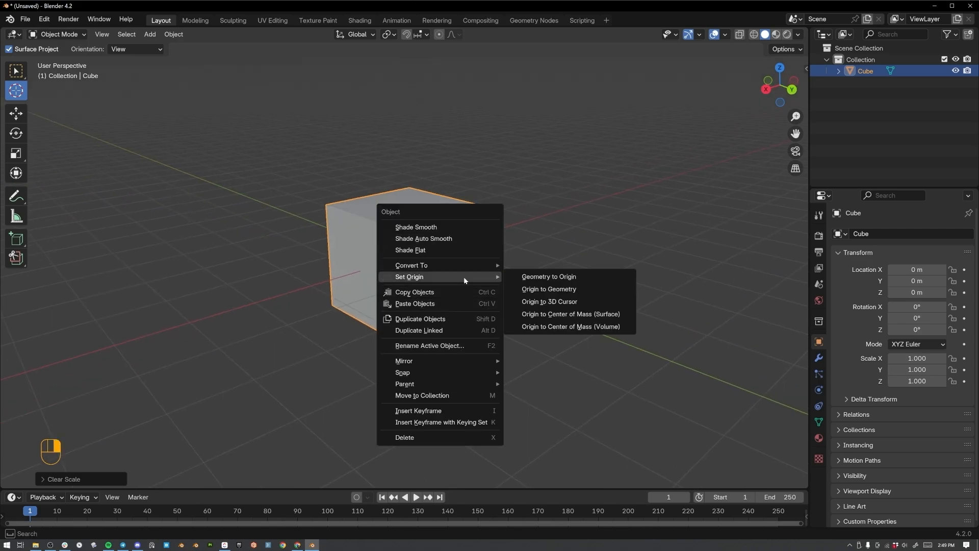
pyautogui.click(554, 303)
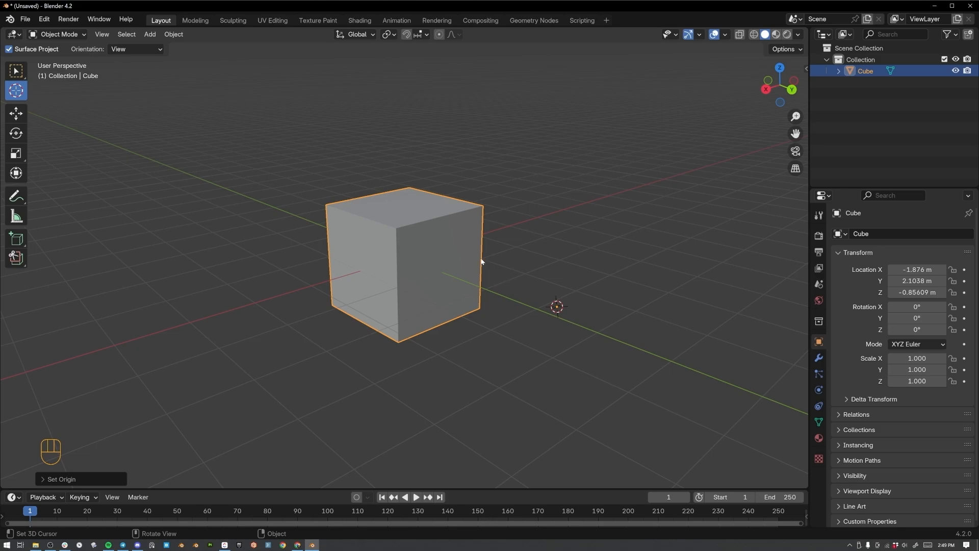
pyautogui.press('g')
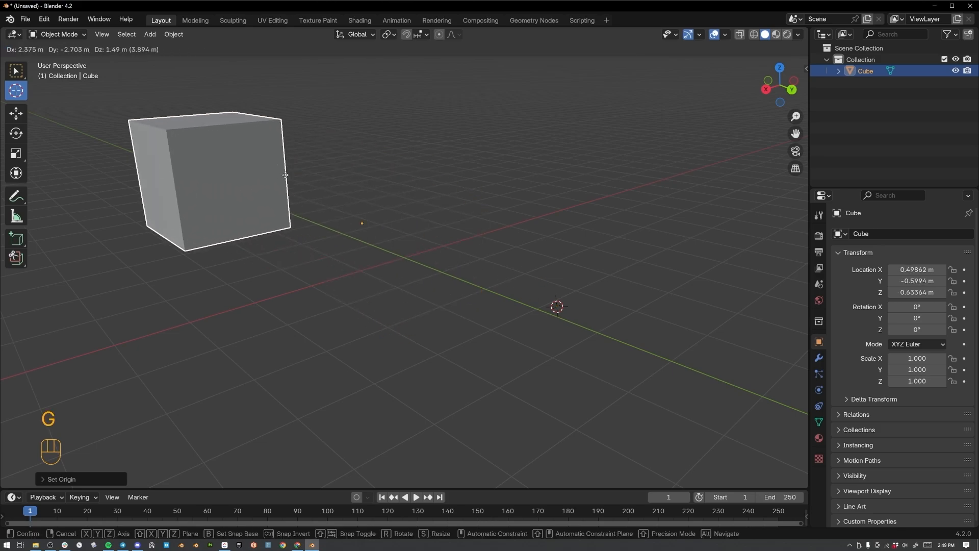
pyautogui.click(436, 237)
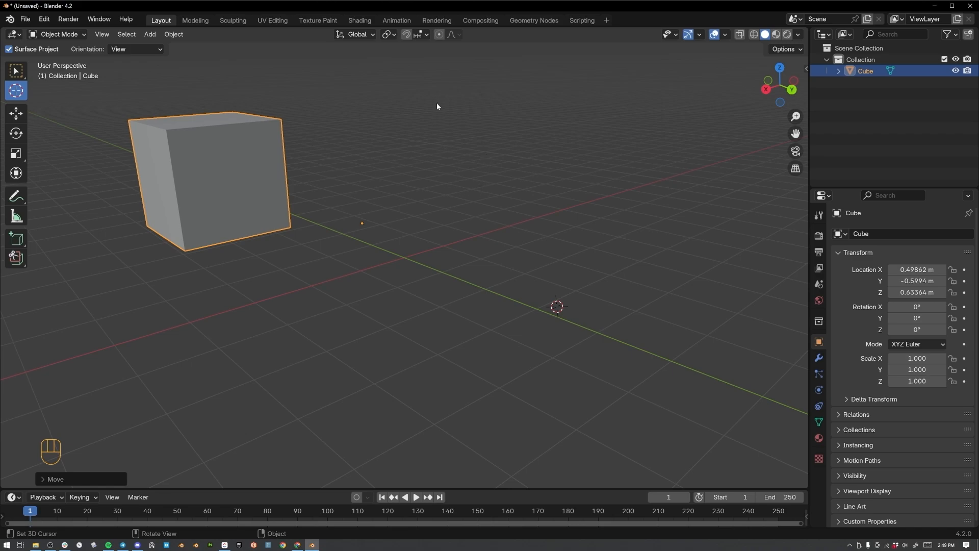
# - Rotate and uniformly scale the cube about its offset origin, ending at scale about 1.142 and rotation about X -716.31°, Y 4.22°, Z 2.17°
pyautogui.press('r')
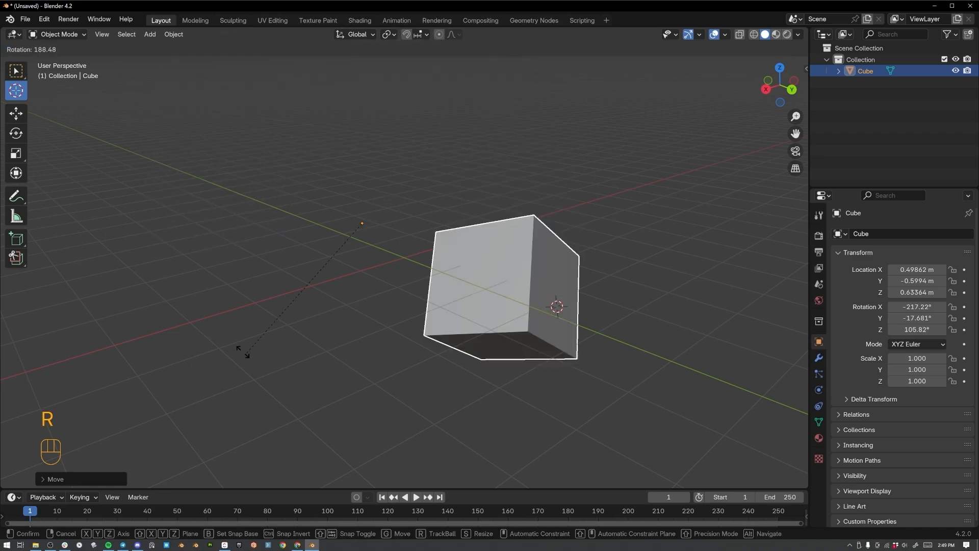
pyautogui.click(459, 226)
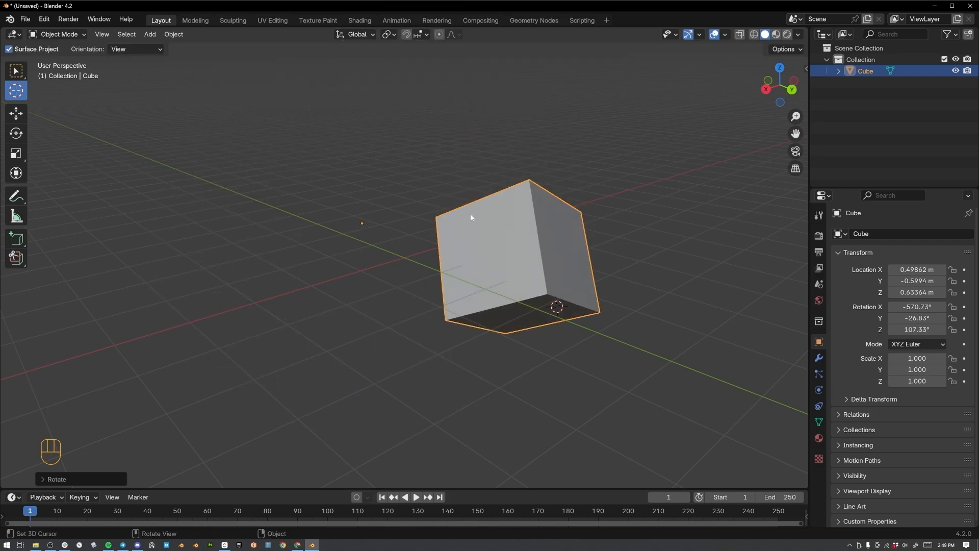
pyautogui.press('a')
pyautogui.press('s')
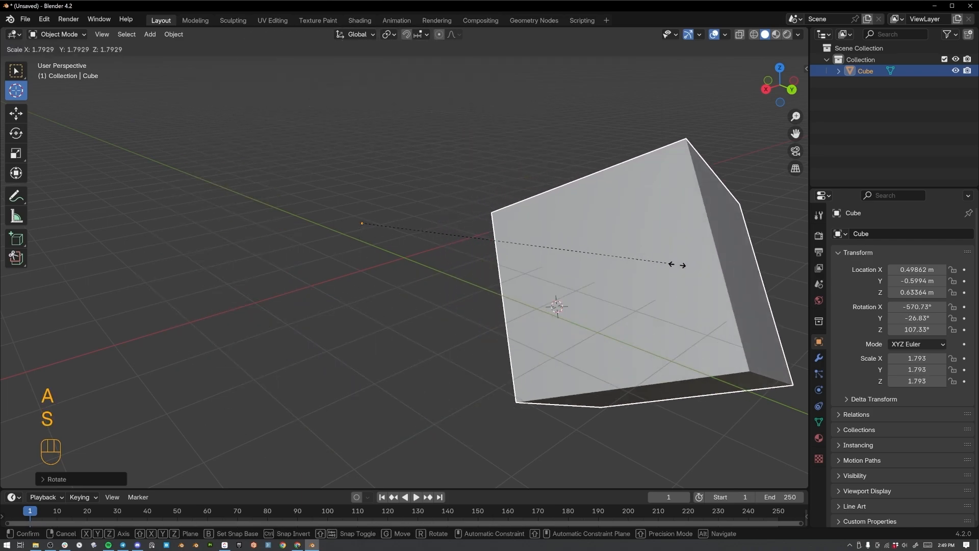
pyautogui.click(597, 220)
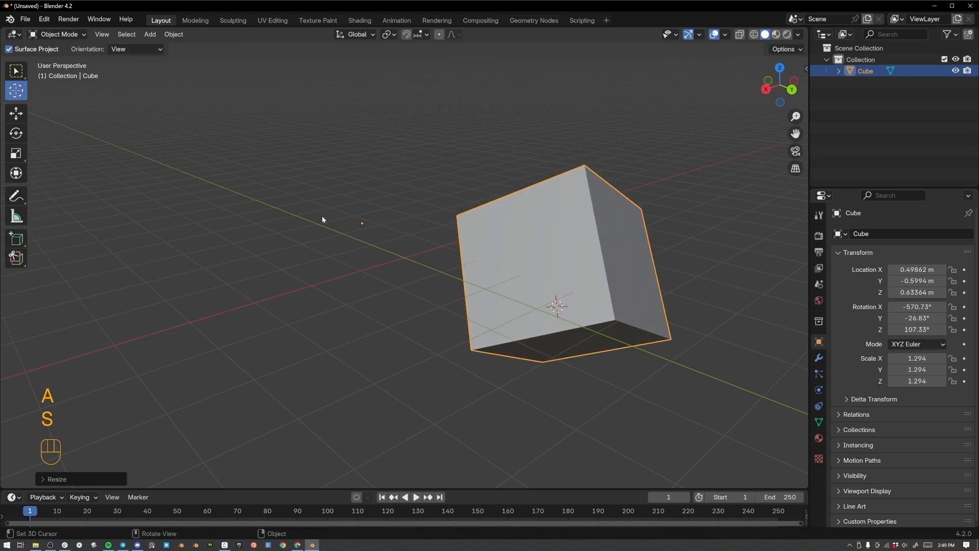
pyautogui.press('s')
pyautogui.click(602, 220)
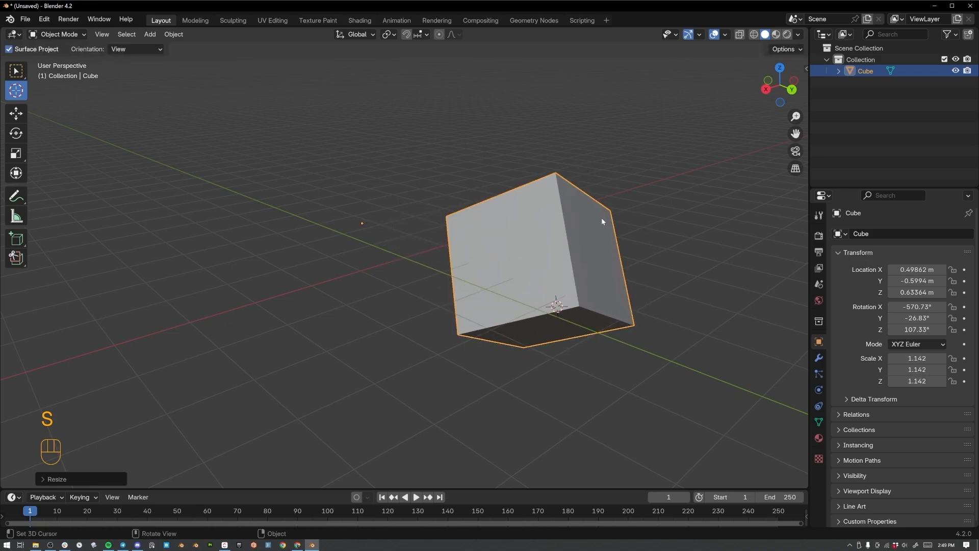
pyautogui.press('r')
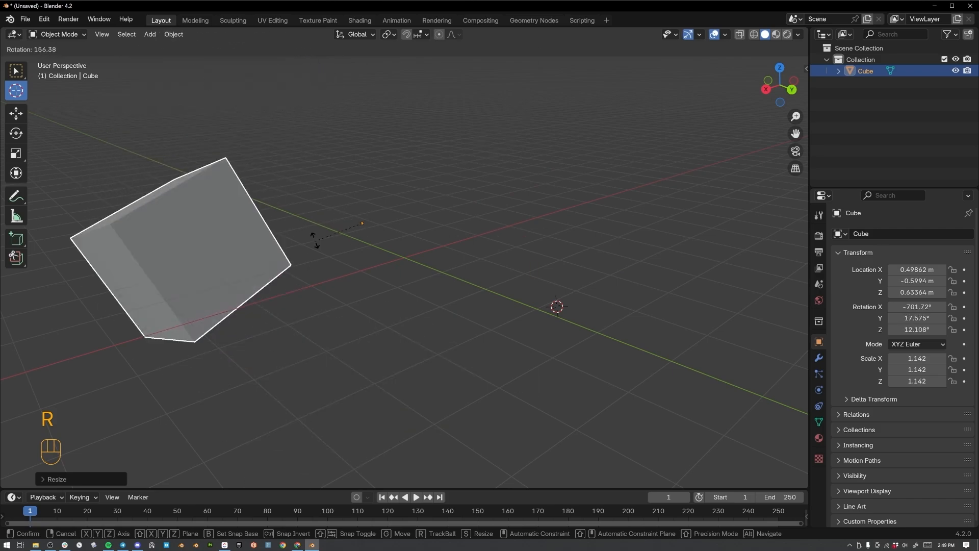
pyautogui.click(310, 202)
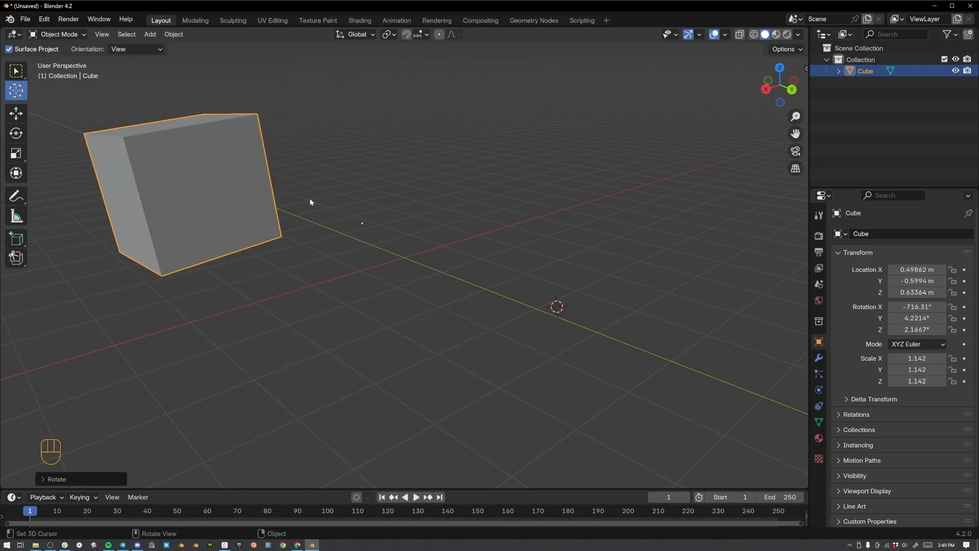
# - Set the pivot point to 3D Cursor and rotate the cube around it to about X -1082.6°, Y -3.2°, Z -1.42°
pyautogui.press('.')
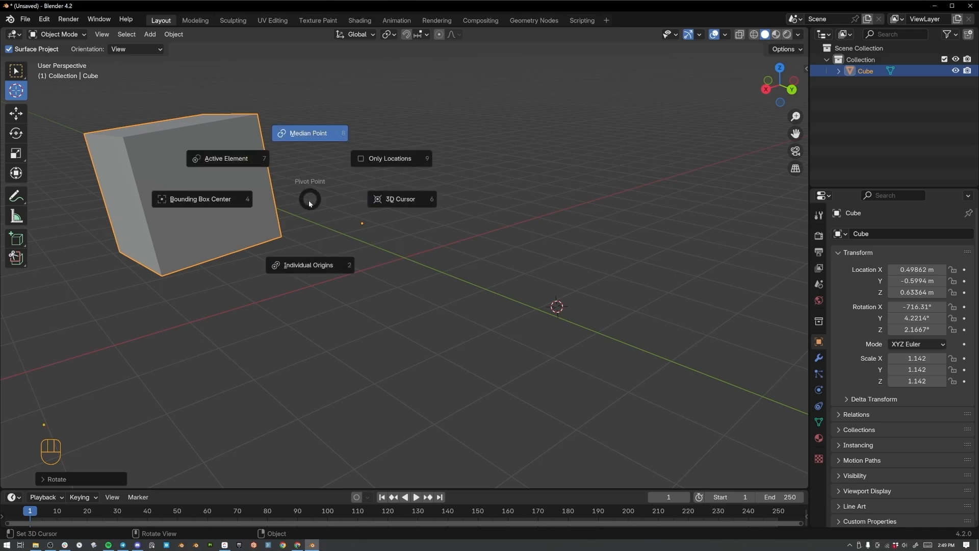
pyautogui.click(395, 200)
pyautogui.moveTo(403, 204); pyautogui.dragTo(562, 233, button='middle')
pyautogui.press('r')
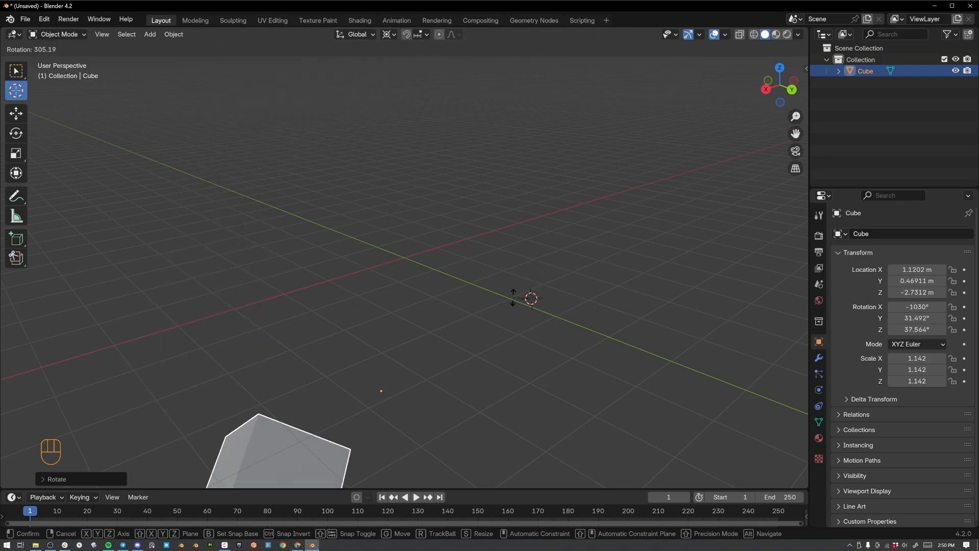
pyautogui.click(520, 273)
# - Set the cube's origin to its geometry and clear its rotation and location
pyautogui.rightClick(283, 139)
pyautogui.moveTo(283, 138)
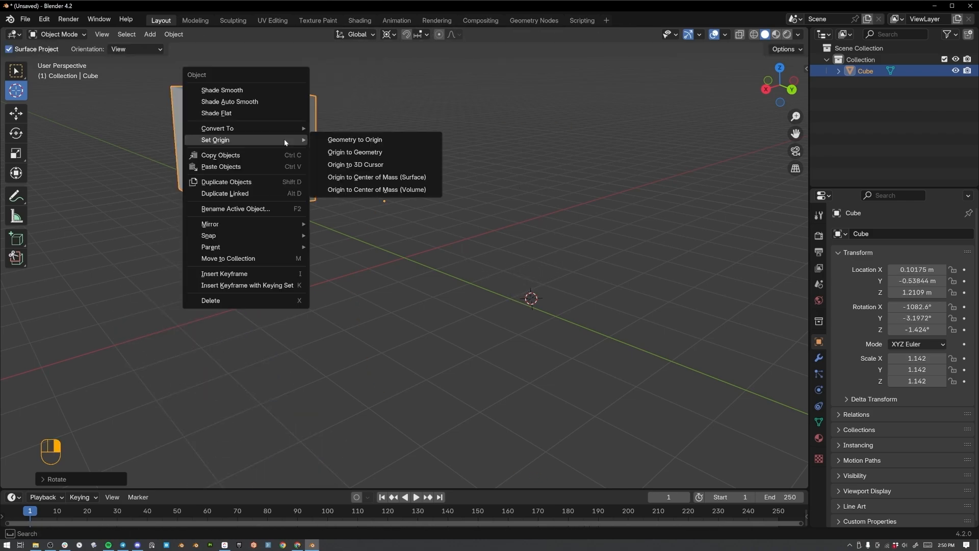
pyautogui.click(351, 152)
pyautogui.hotkey('alt', 'r')
pyautogui.hotkey('alt', 'g')
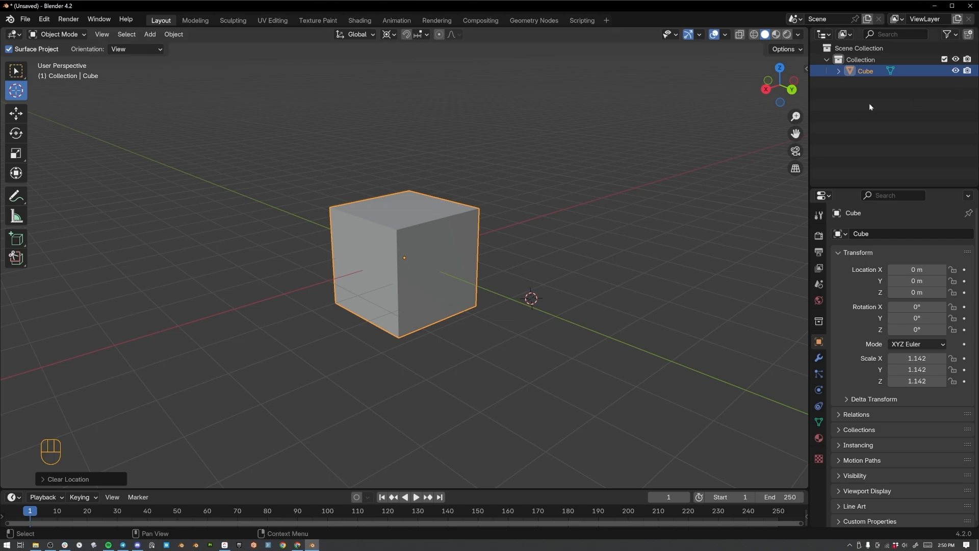
# - Rename the cube Box in the outliner and switch back to the Select Box tool
pyautogui.doubleClick(866, 71)
pyautogui.write('Box')
pyautogui.press('Return')
pyautogui.click(436, 261)
pyautogui.click(17, 70)
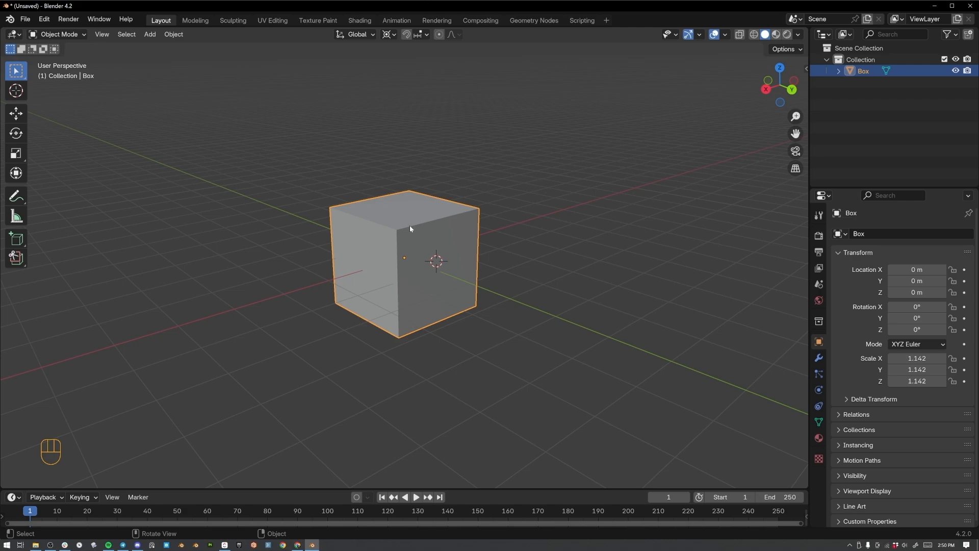
# - Rename the selected object New Box directly from the viewport
pyautogui.press('F2')
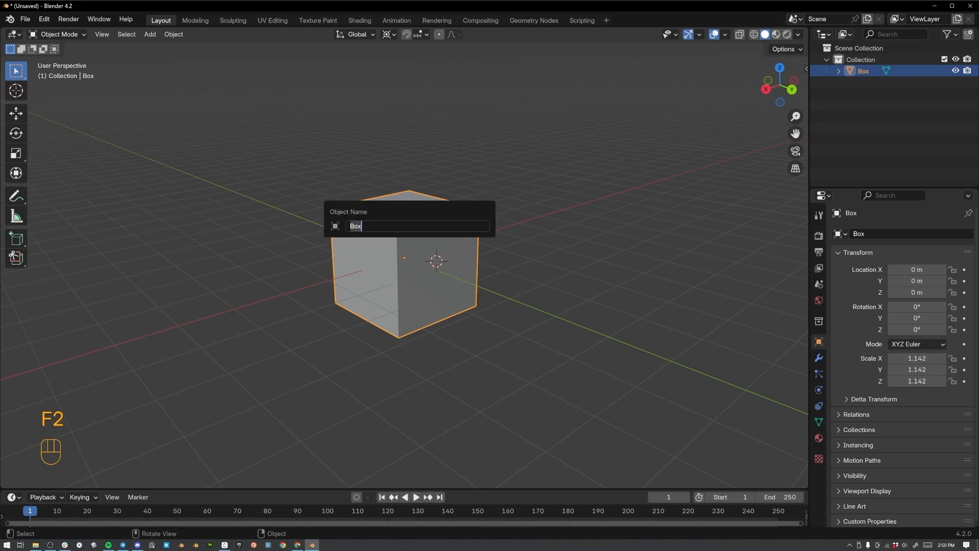
pyautogui.write('New Box')
pyautogui.press('Return')
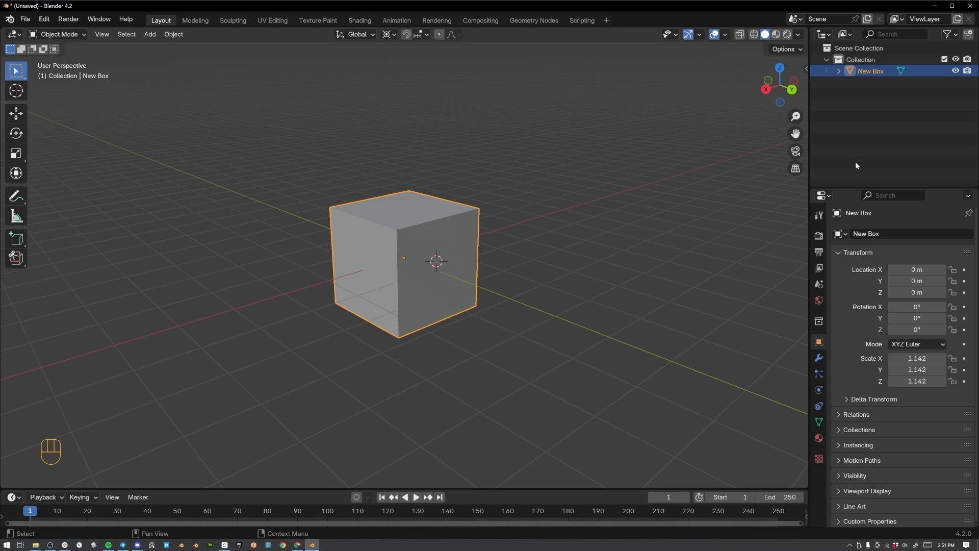
# - Change the object's name to New New Box in its object properties
pyautogui.click(870, 233)
pyautogui.write('New New Box')
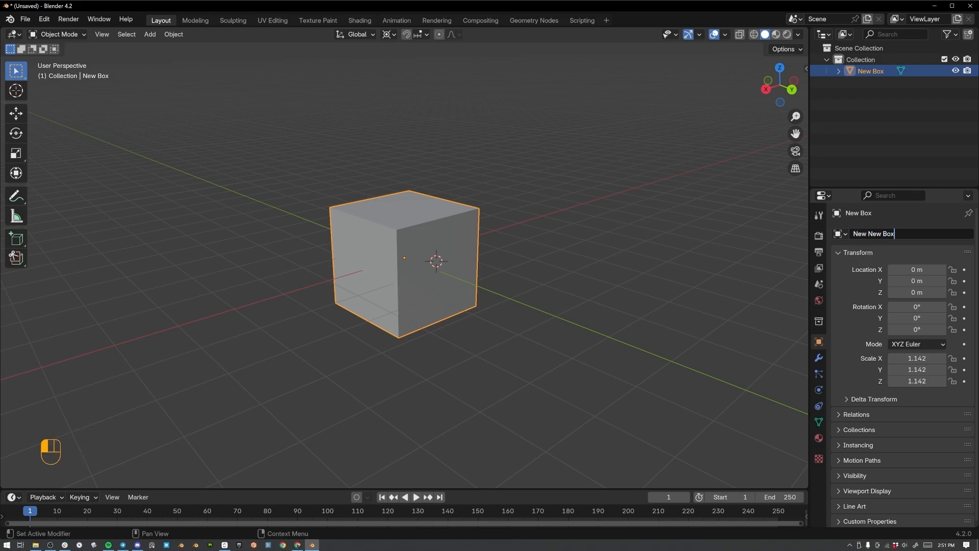
pyautogui.press('Return')
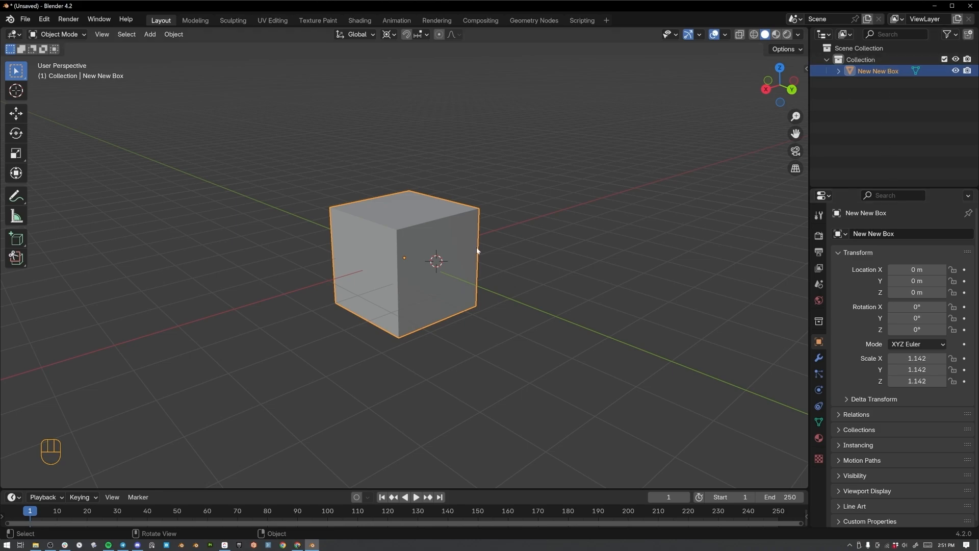
# - Duplicate the box twice along the global X axis, one copy on each side of the original, the second at about X 2.8 m
pyautogui.scroll(-3, 477, 249)
pyautogui.hotkey('shift', 'd')
pyautogui.press('x')
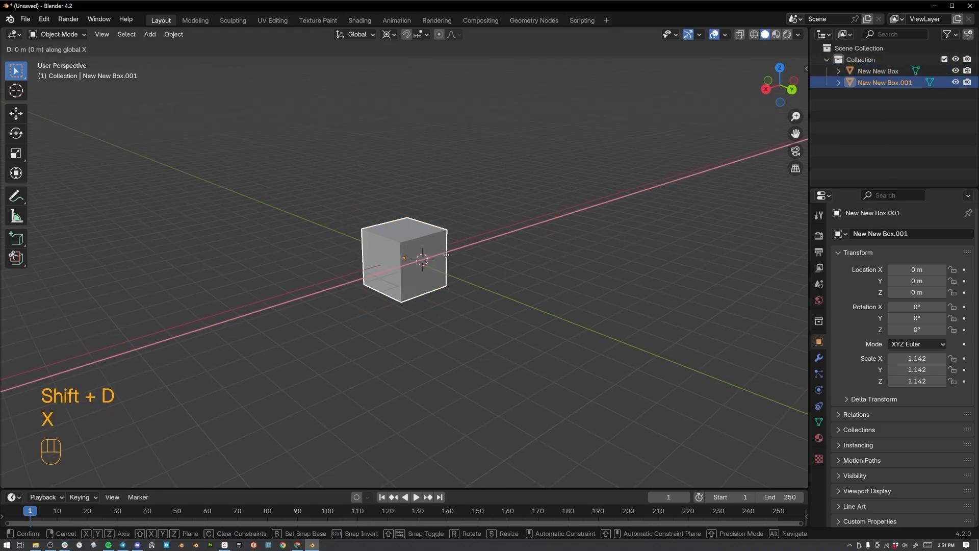
pyautogui.click(512, 244)
pyautogui.hotkey('shift', 'd')
pyautogui.hotkey('shift', 'f')
pyautogui.press('x')
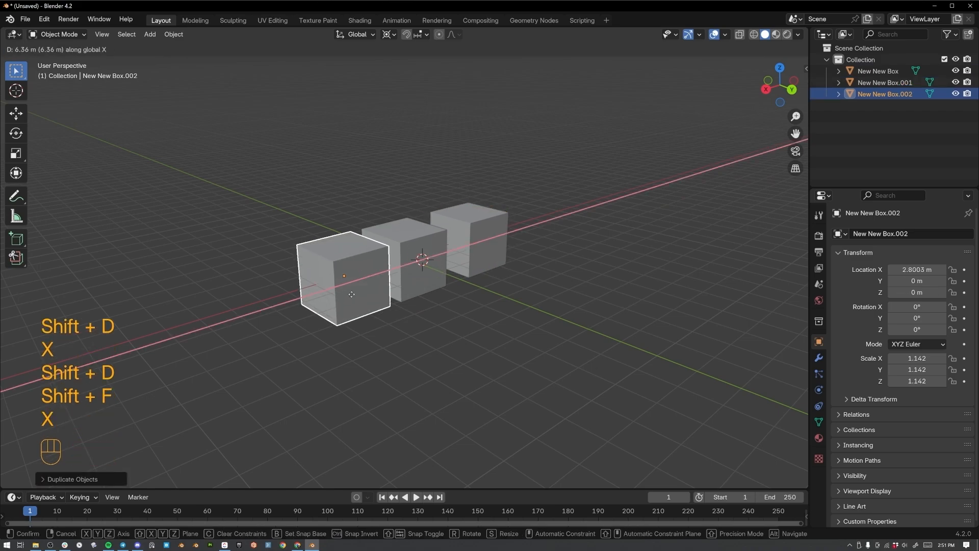
pyautogui.click(355, 293)
# - Hide the middle box in the viewport and show it again with its outliner visibility toggle
pyautogui.moveTo(432, 274); pyautogui.dragTo(407, 258, button='middle')
pyautogui.click(413, 261)
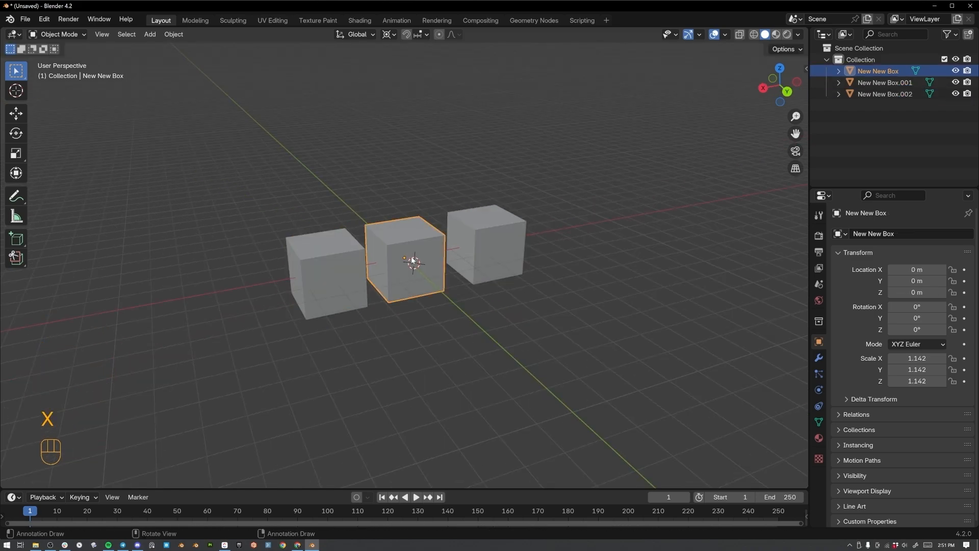
pyautogui.press('h')
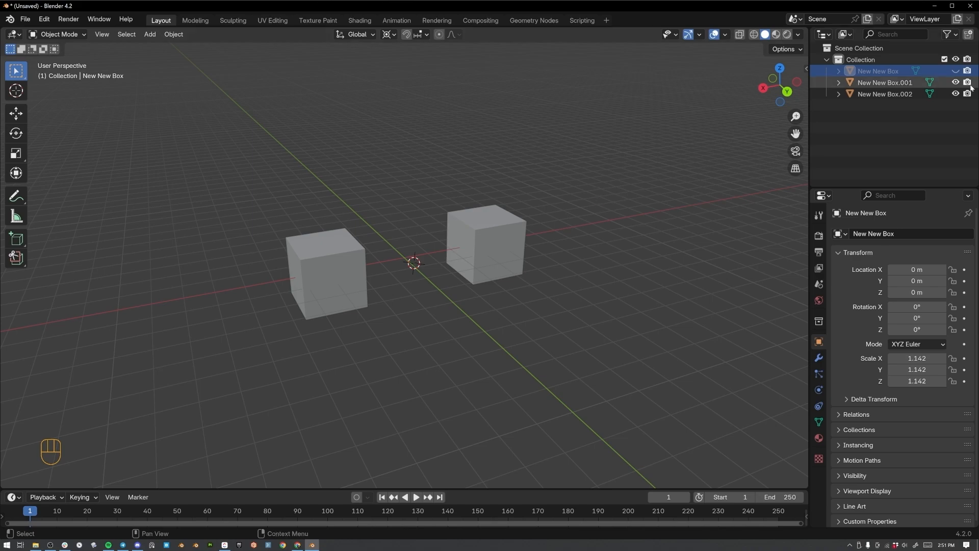
pyautogui.click(956, 72)
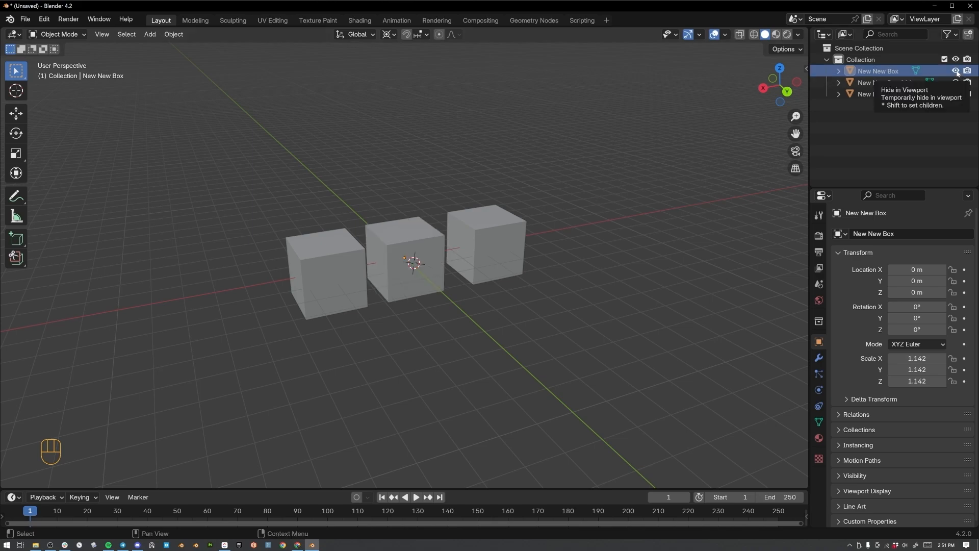
# - Hide the middle box with its outliner visibility toggle and unhide all hidden objects
pyautogui.click(956, 72)
pyautogui.press('alt')
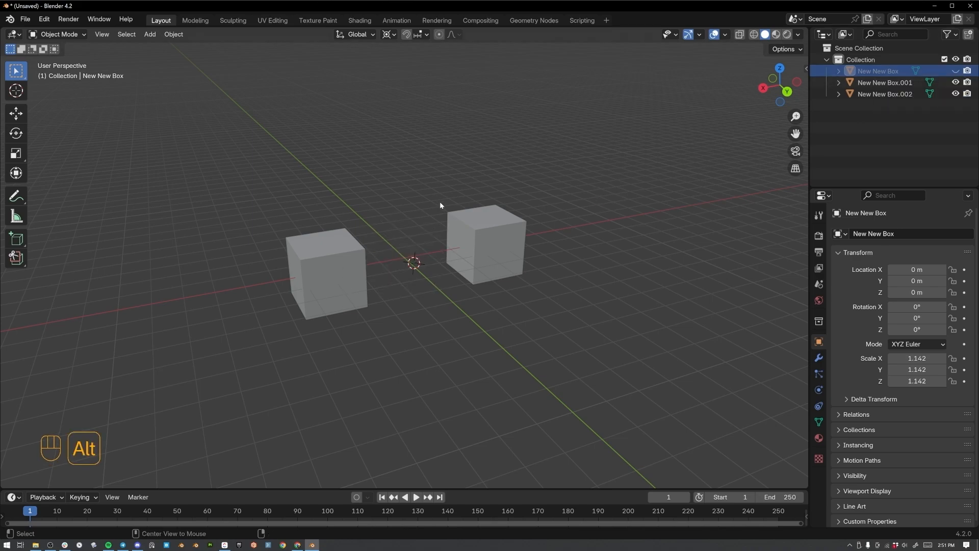
pyautogui.hotkey('alt', 'h')
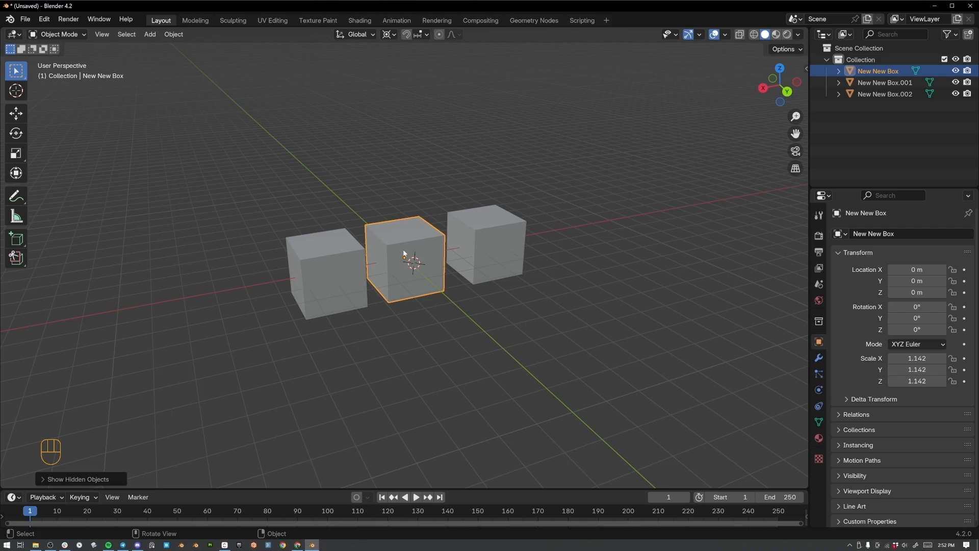
# - Isolate the middle box by hiding the unselected boxes, and reveal all hidden objects
pyautogui.press('shift')
pyautogui.hotkey('shift', 'h')
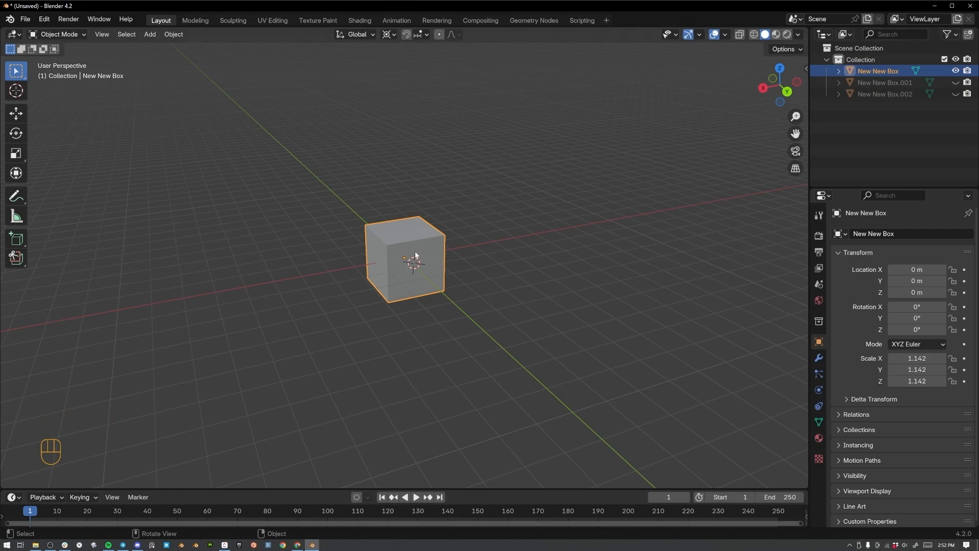
pyautogui.press('alt')
pyautogui.hotkey('alt', 'h')
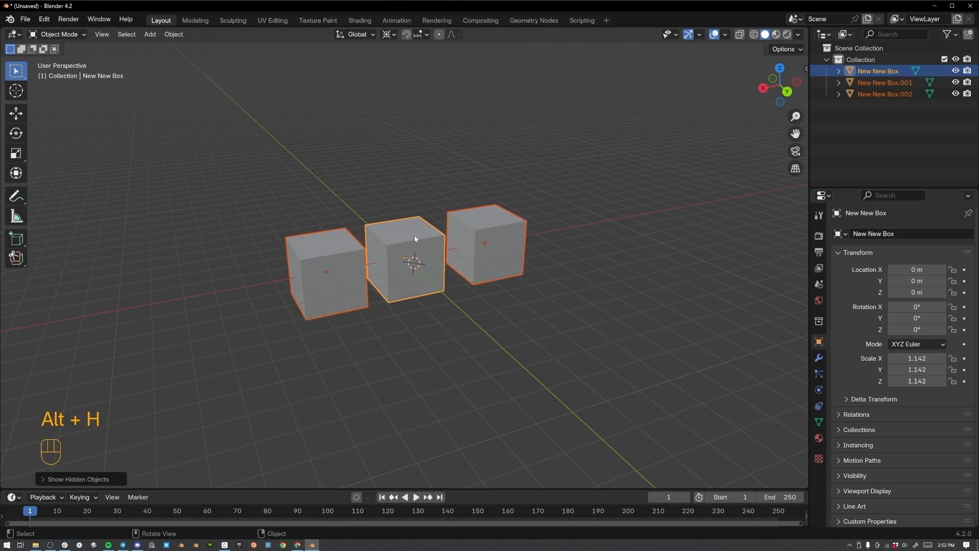
# - Enable the Selectable restriction toggle in the outliner and make the plane unselectable
pyautogui.click(947, 35)
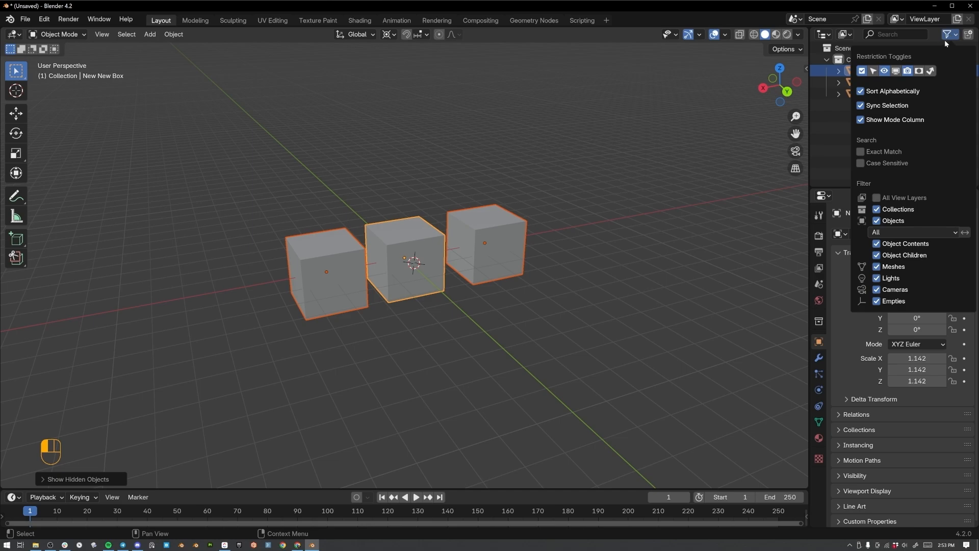
pyautogui.click(877, 75)
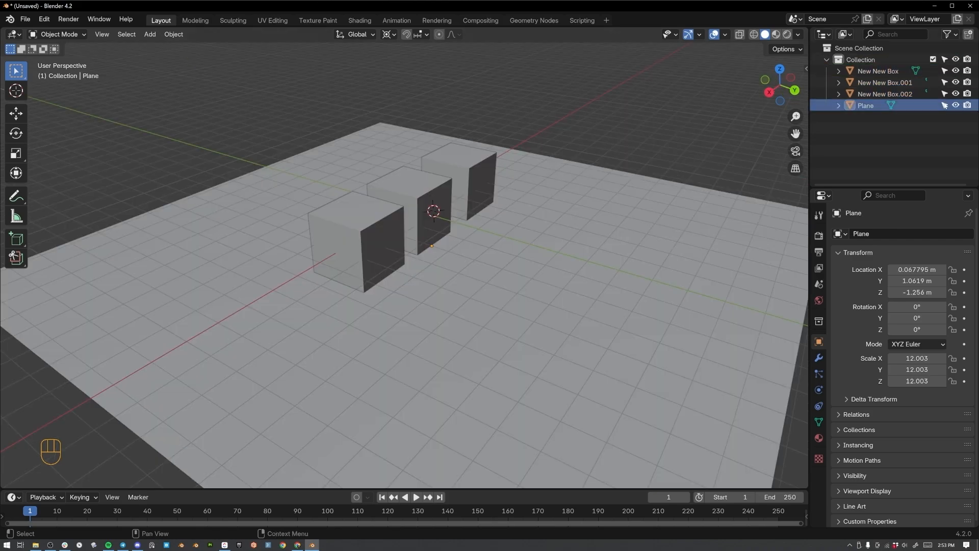
pyautogui.click(944, 105)
# - Test selecting the three boxes individually and with box selections drawn over the unselectable plane, and clear the selection
pyautogui.moveTo(586, 114); pyautogui.dragTo(299, 328)
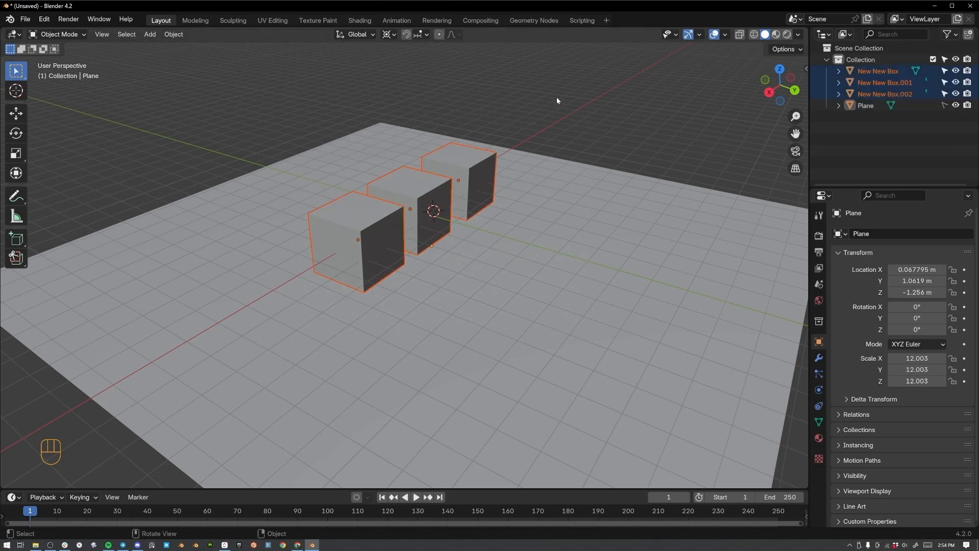
pyautogui.moveTo(556, 101); pyautogui.dragTo(521, 104, button='middle')
pyautogui.click(521, 105)
pyautogui.moveTo(649, 103); pyautogui.dragTo(232, 334)
pyautogui.click(230, 330)
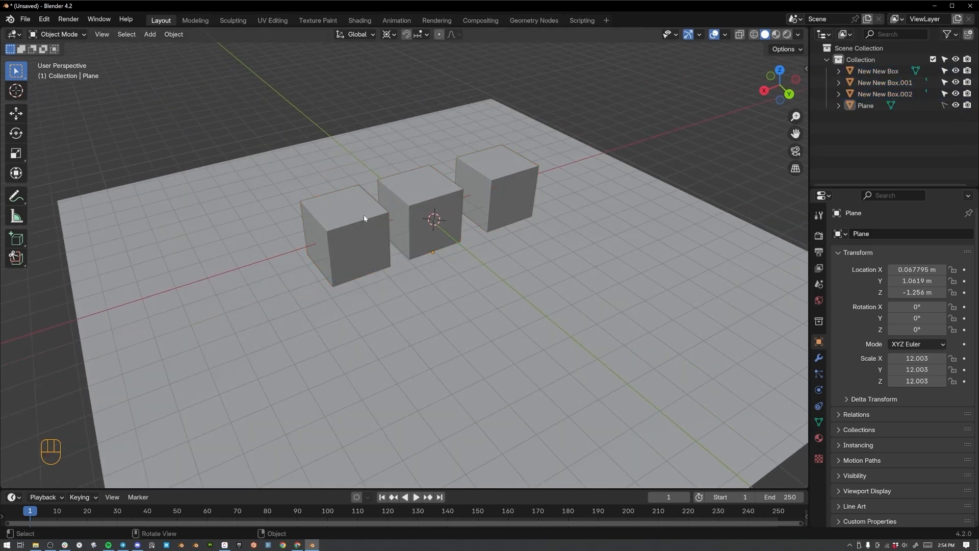
pyautogui.click(364, 218)
pyautogui.click(437, 198)
pyautogui.moveTo(578, 145); pyautogui.dragTo(200, 336)
pyautogui.moveTo(529, 290); pyautogui.dragTo(323, 270, button='middle')
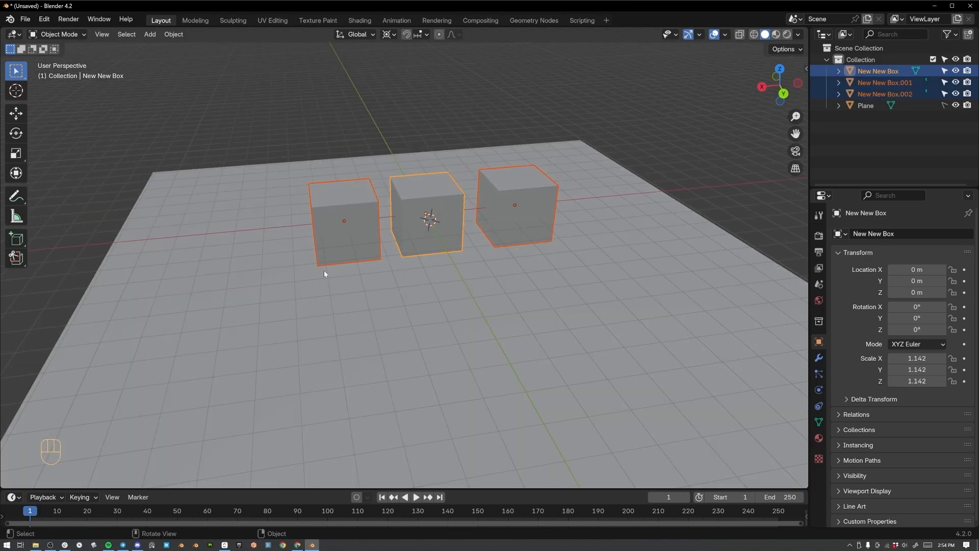
pyautogui.click(338, 329)
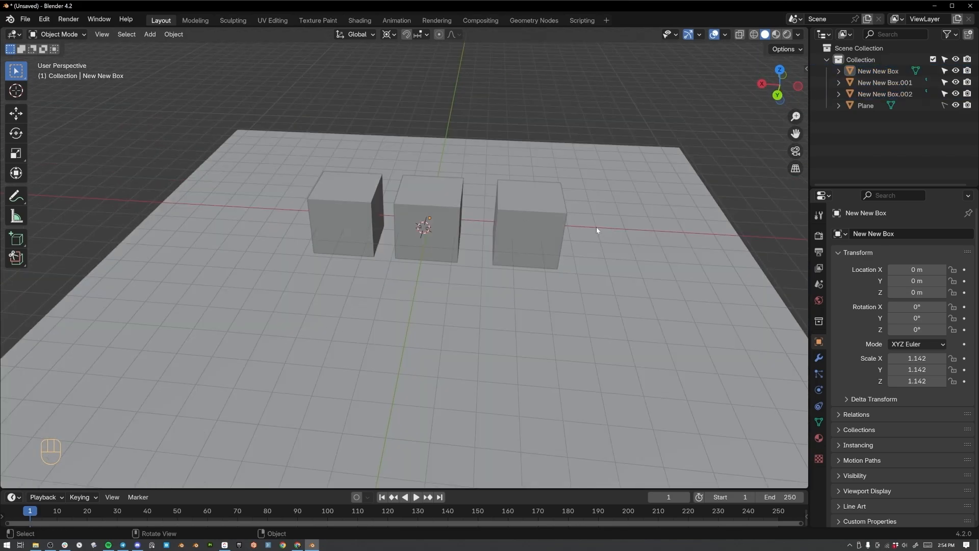
# - Make the plane selectable again in the outliner
pyautogui.click(945, 106)
pyautogui.moveTo(652, 160); pyautogui.dragTo(417, 254, button='middle')
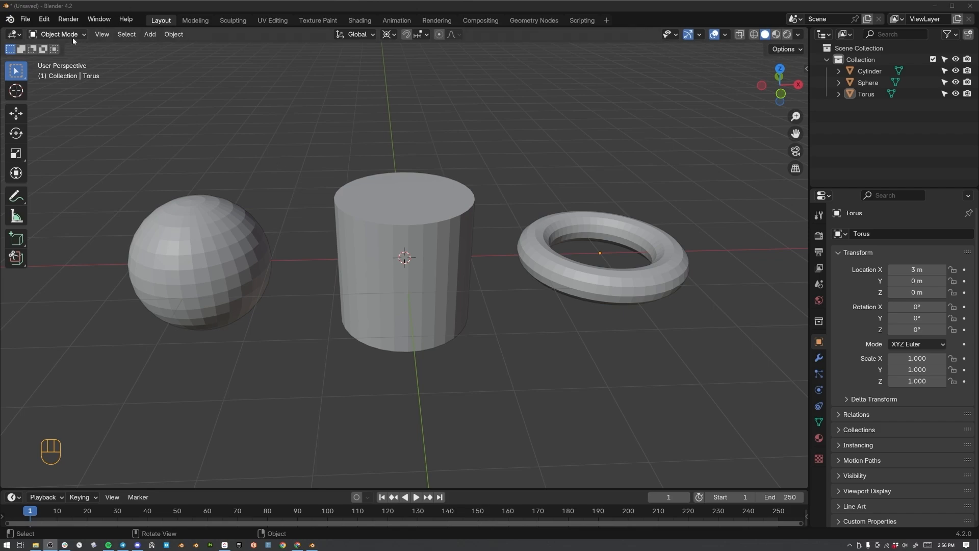
# - Switch the cylinder to Edit Mode and select a single vertex on its top rim
pyautogui.click(45, 35)
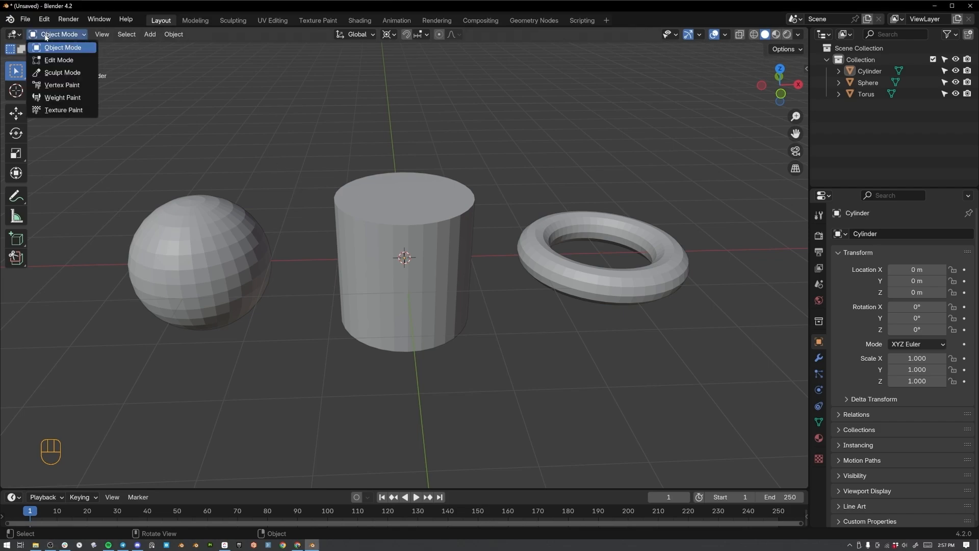
pyautogui.click(59, 60)
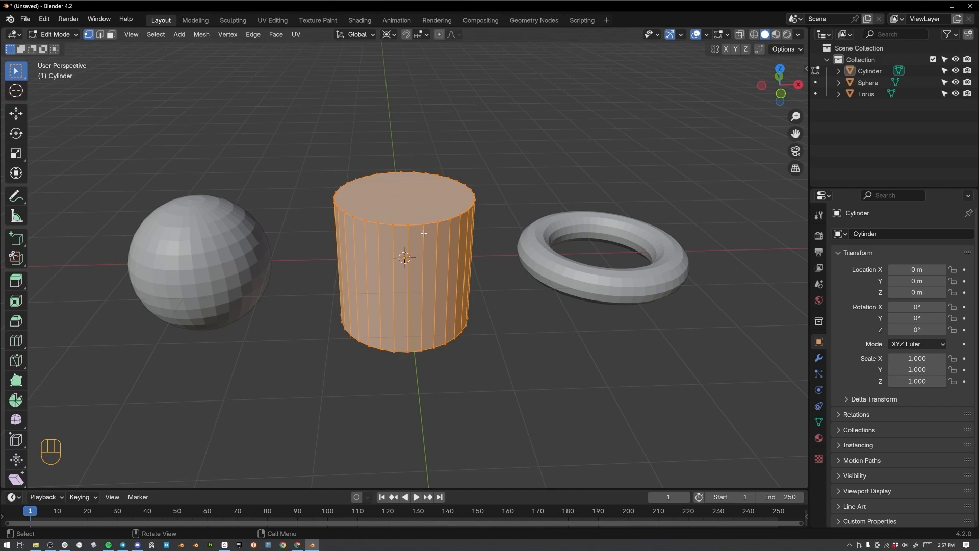
pyautogui.click(386, 227)
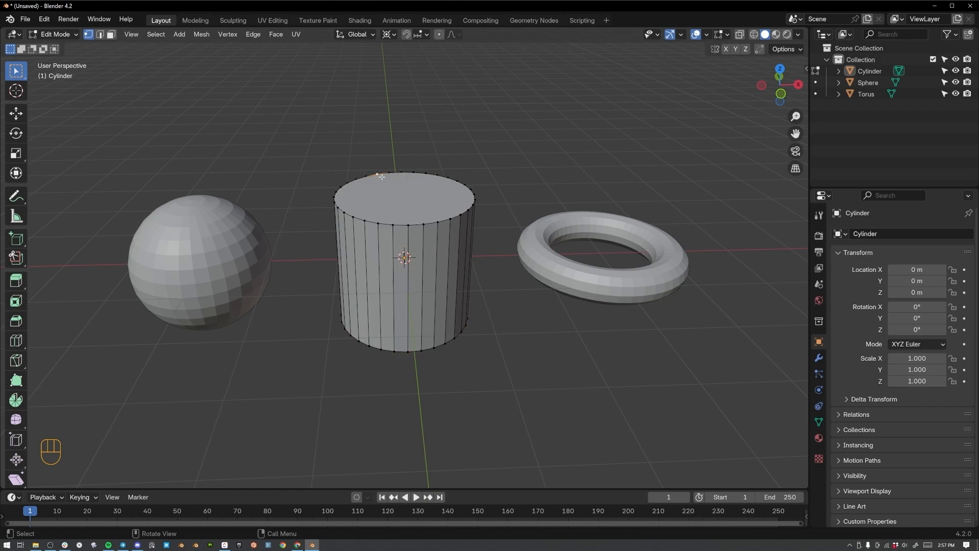
# - Select individual vertices one after another along the front of the cylinder's top rim
pyautogui.click(381, 221)
pyautogui.click(395, 223)
pyautogui.click(411, 224)
pyautogui.click(428, 223)
pyautogui.click(438, 221)
pyautogui.click(451, 218)
pyautogui.scroll(2, 461, 248)
pyautogui.scroll(1, 461, 247)
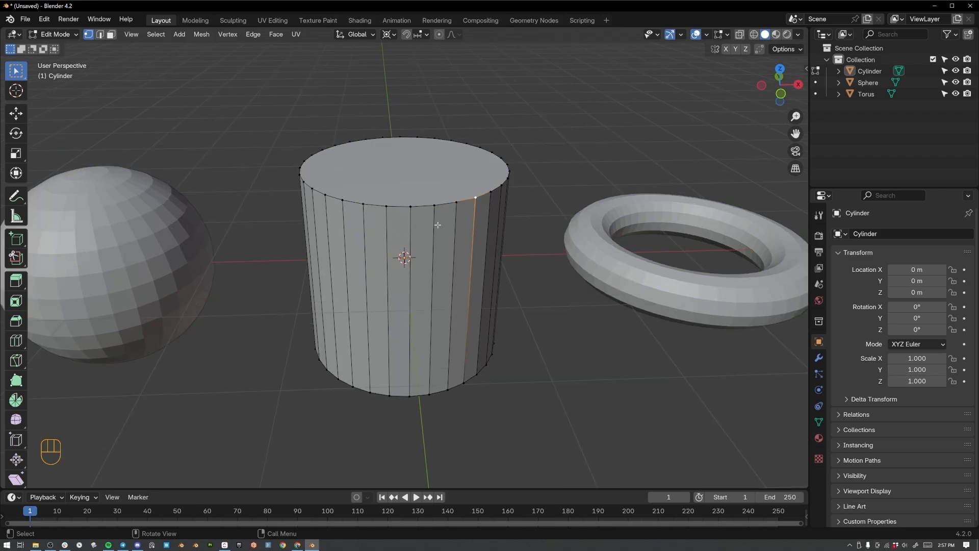
pyautogui.click(411, 205)
pyautogui.click(435, 207)
pyautogui.click(404, 208)
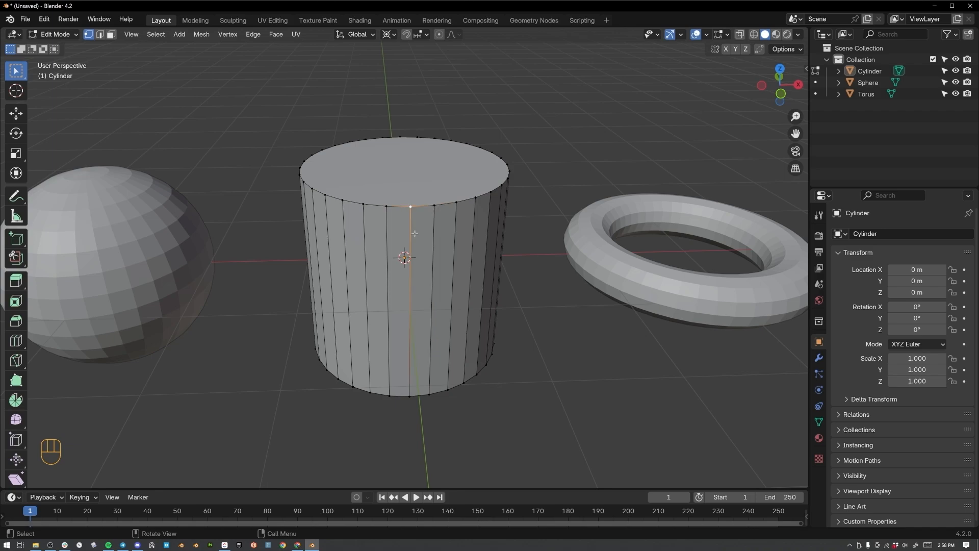
pyautogui.click(386, 204)
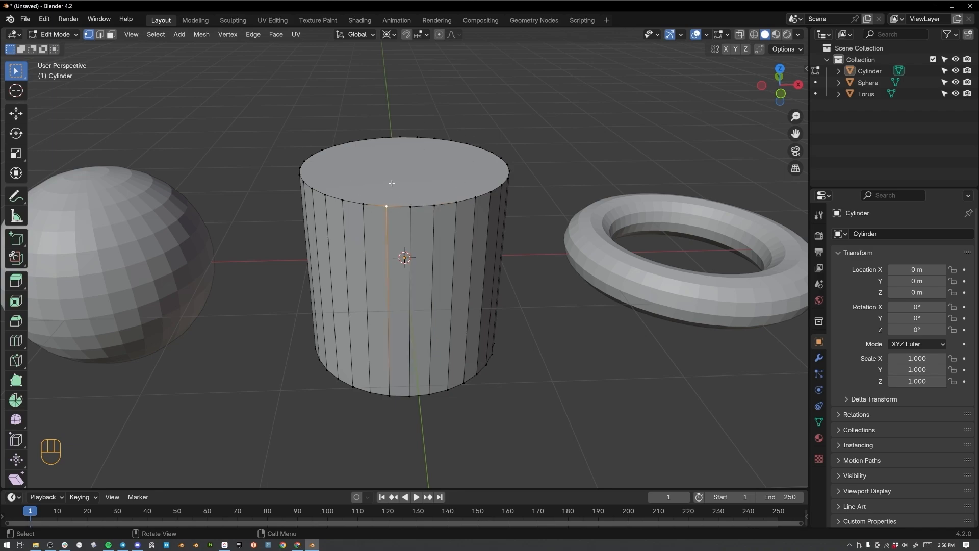
pyautogui.scroll(-2, 384, 173)
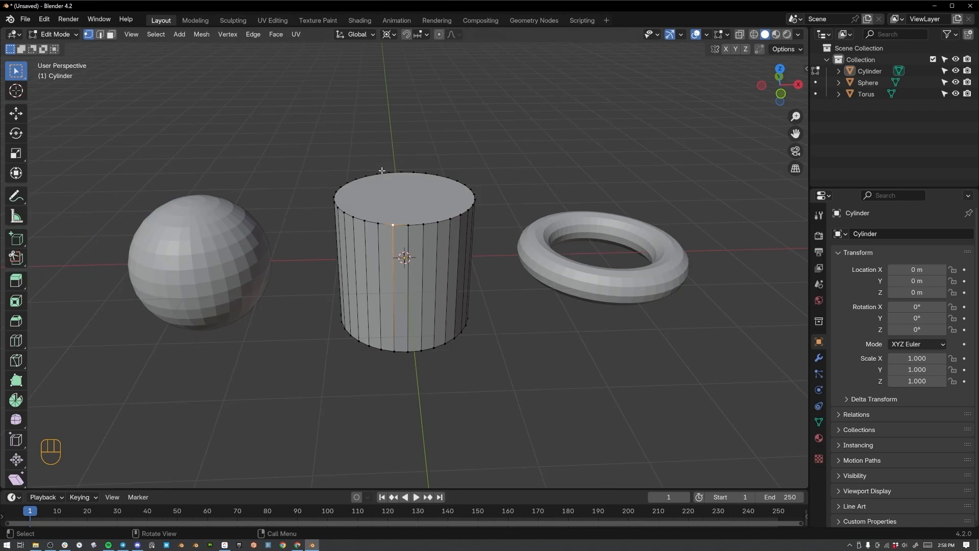
pyautogui.scroll(2, 383, 231)
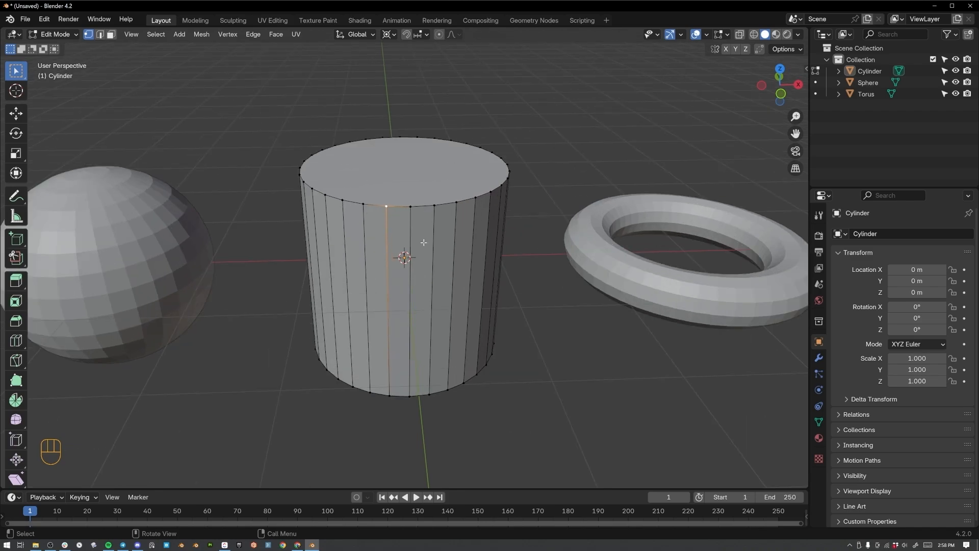
# - Return to Object Mode, reselect the cylinder, re-enter Edit Mode and select a vertex at the back of its top rim
pyautogui.press('Tab')
pyautogui.scroll(-2, 379, 206)
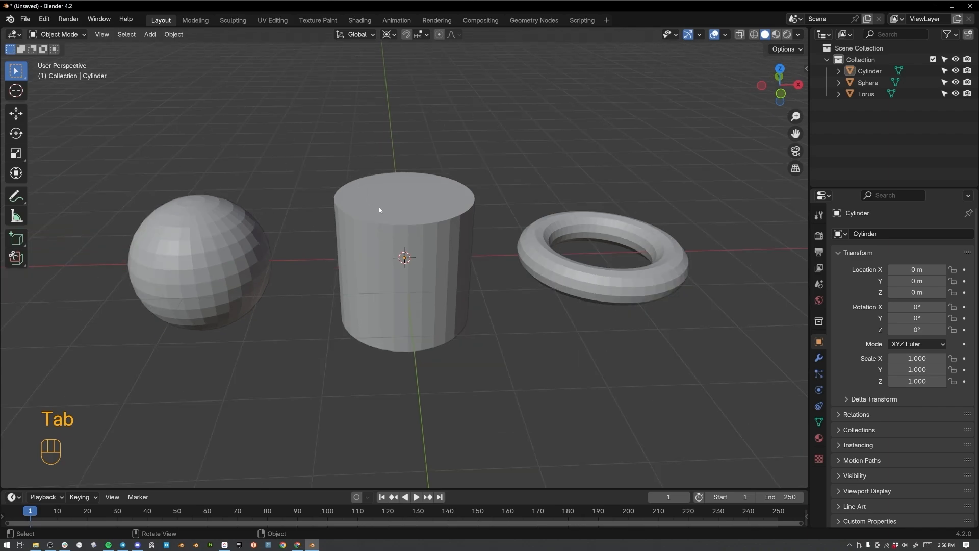
pyautogui.click(415, 222)
pyautogui.press('Tab')
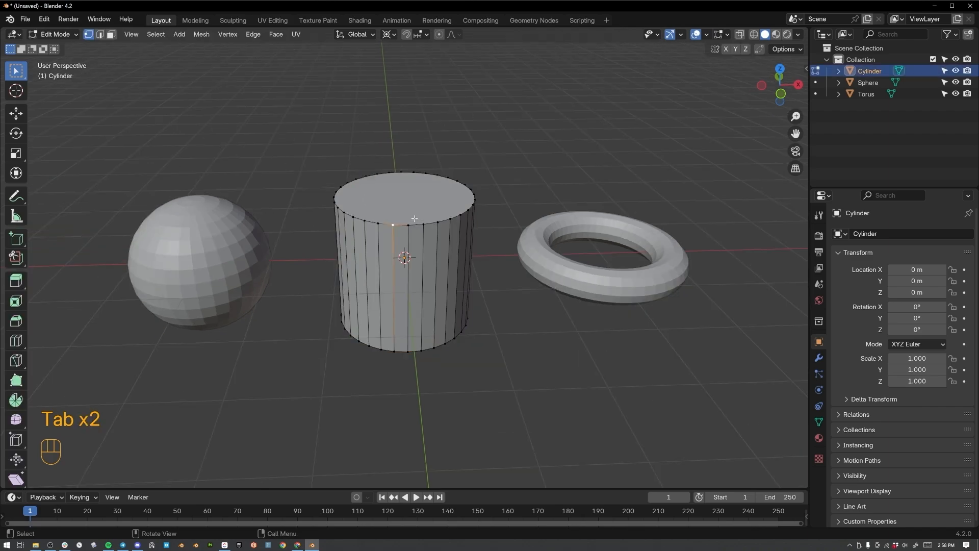
pyautogui.click(406, 181)
pyautogui.scroll(-1, 390, 224)
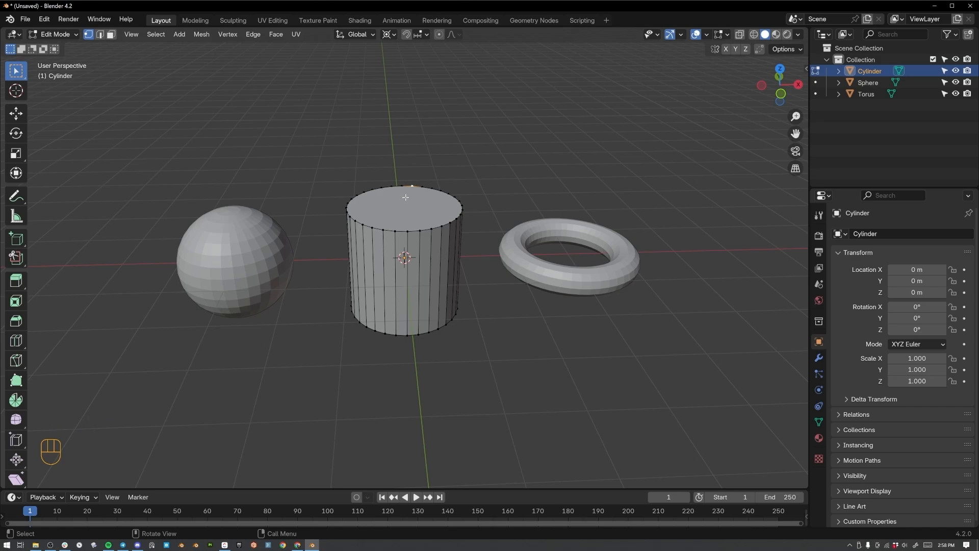
# - Box-select the cylinder's top rim vertices and scale them down to about 0.29 to taper the shape
pyautogui.moveTo(334, 175); pyautogui.dragTo(470, 247)
pyautogui.moveTo(477, 272); pyautogui.dragTo(490, 331, button='middle')
pyautogui.press('s')
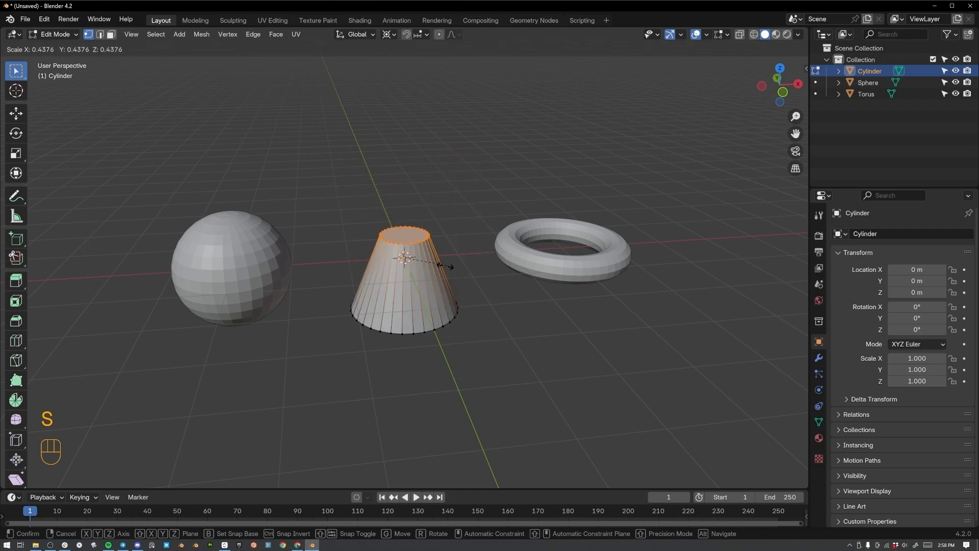
pyautogui.click(491, 258)
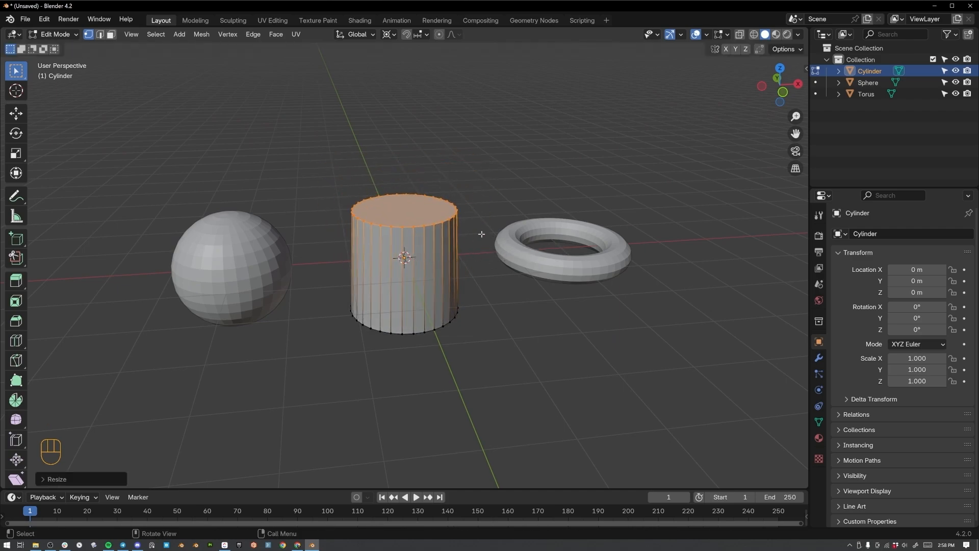
pyautogui.press('s')
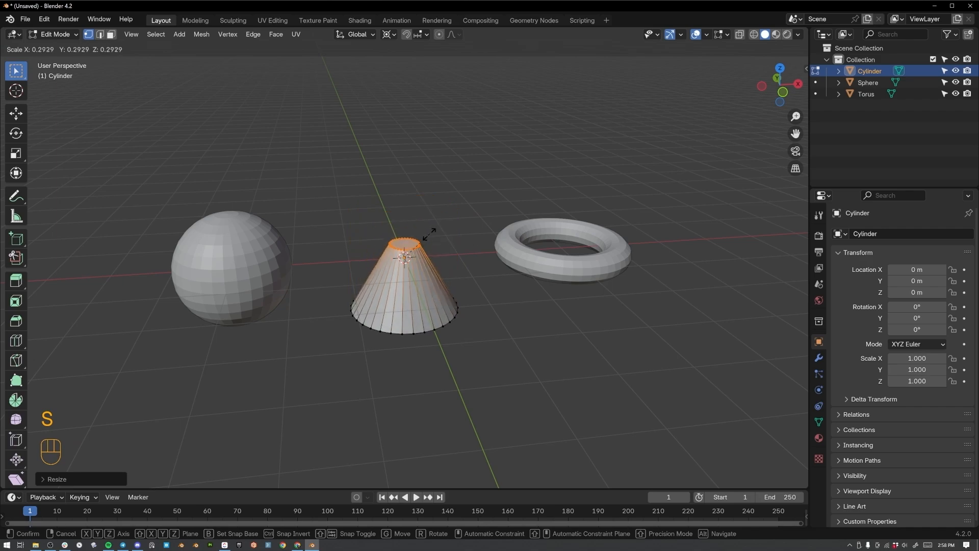
pyautogui.click(431, 233)
# - Return to Object Mode, try moving the tapered cylinder and undo the move
pyautogui.moveTo(466, 245); pyautogui.dragTo(388, 196, button='middle')
pyautogui.press('Tab')
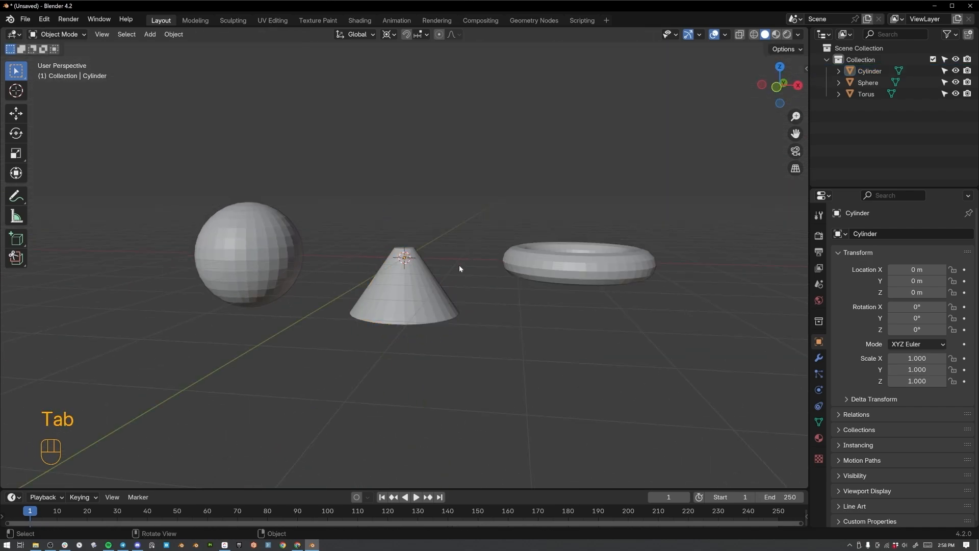
pyautogui.press('g')
pyautogui.click(485, 326)
pyautogui.hotkey('ctrl', 'z')
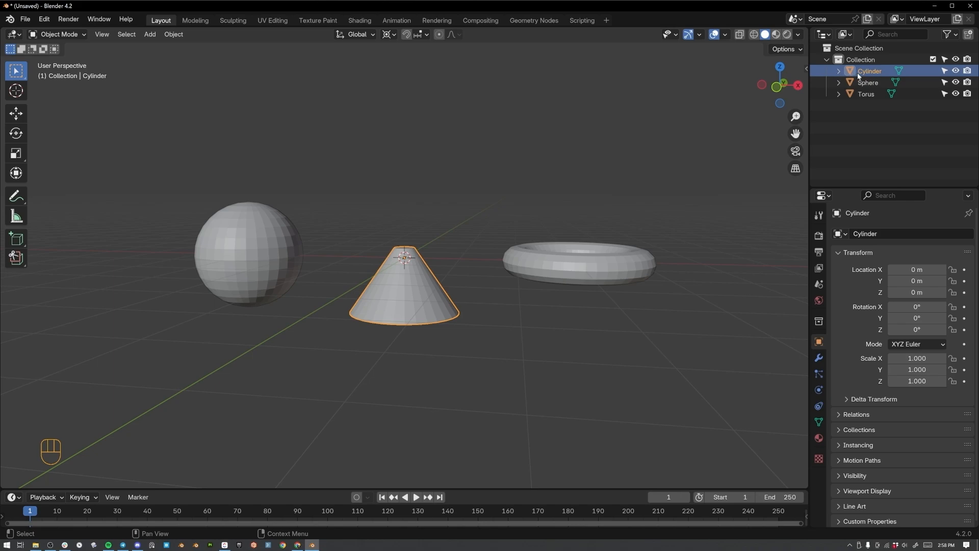
# - Expand the cylinder's outliner entry to show its mesh data, and select the torus and the sphere in turn
pyautogui.click(839, 73)
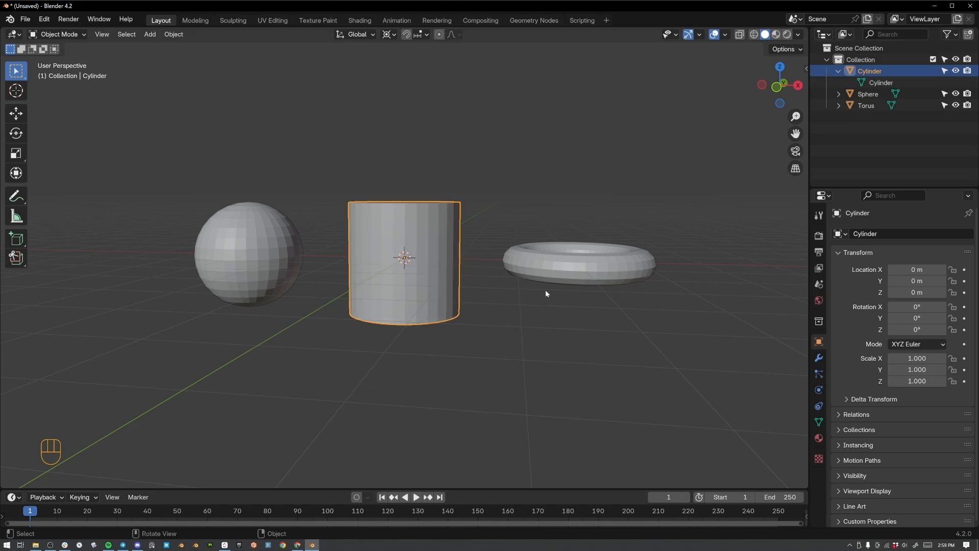
pyautogui.click(566, 278)
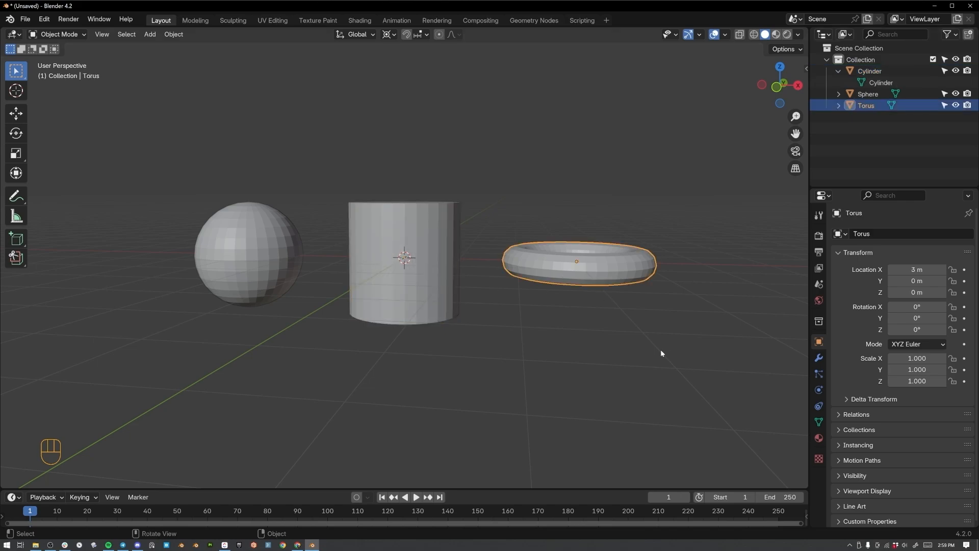
pyautogui.moveTo(666, 349); pyautogui.dragTo(625, 292, button='middle')
pyautogui.click(235, 263)
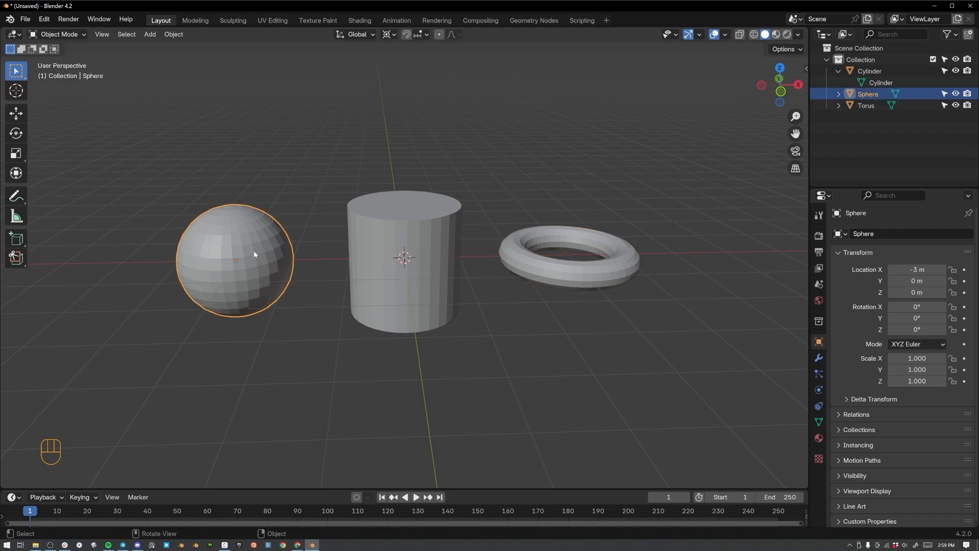
# - Switch the torus to Edit Mode, select a single vertex on it and return to Object Mode
pyautogui.click(566, 265)
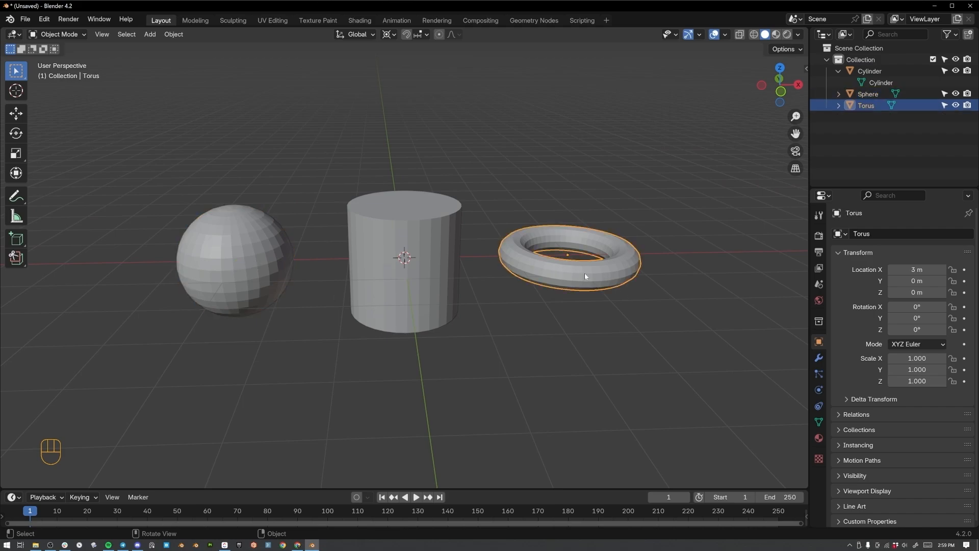
pyautogui.press('Tab')
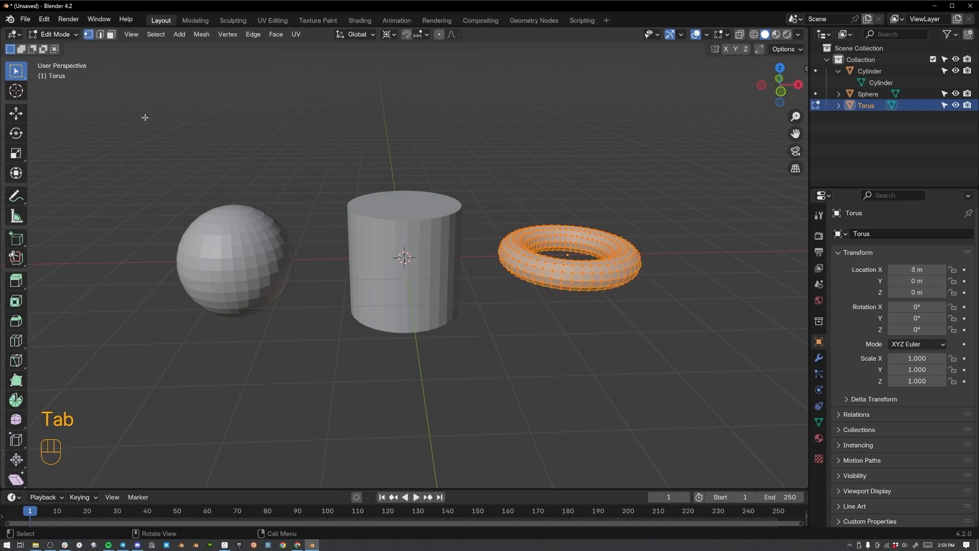
pyautogui.click(570, 244)
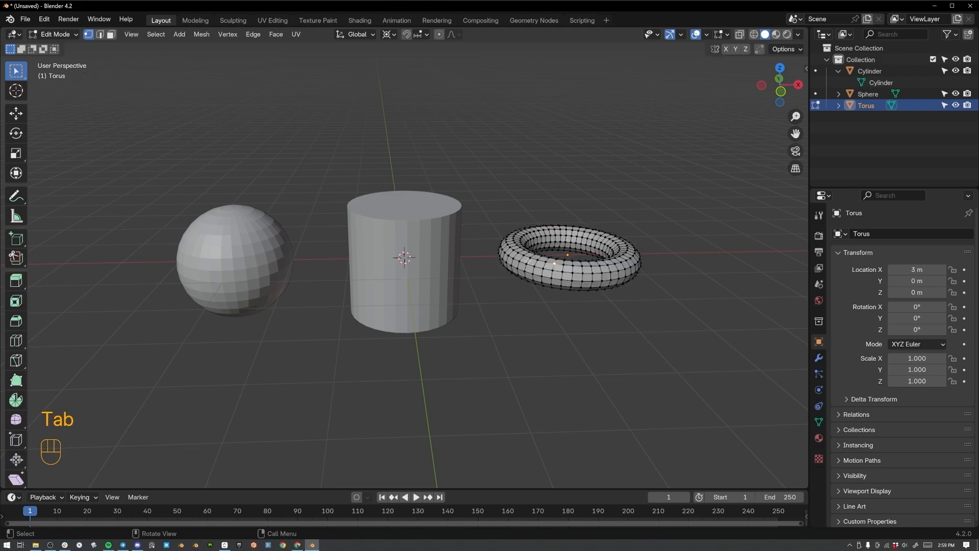
pyautogui.press('Tab')
# - Switch the cylinder to Edit Mode and select single vertices in turn on the front of its top rim
pyautogui.click(417, 244)
pyautogui.press('Tab')
pyautogui.scroll(2, 418, 234)
pyautogui.keyDown('shift'); pyautogui.moveTo(418, 234); pyautogui.dragTo(437, 200, button='middle'); pyautogui.keyUp('shift')
pyautogui.scroll(4, 436, 295)
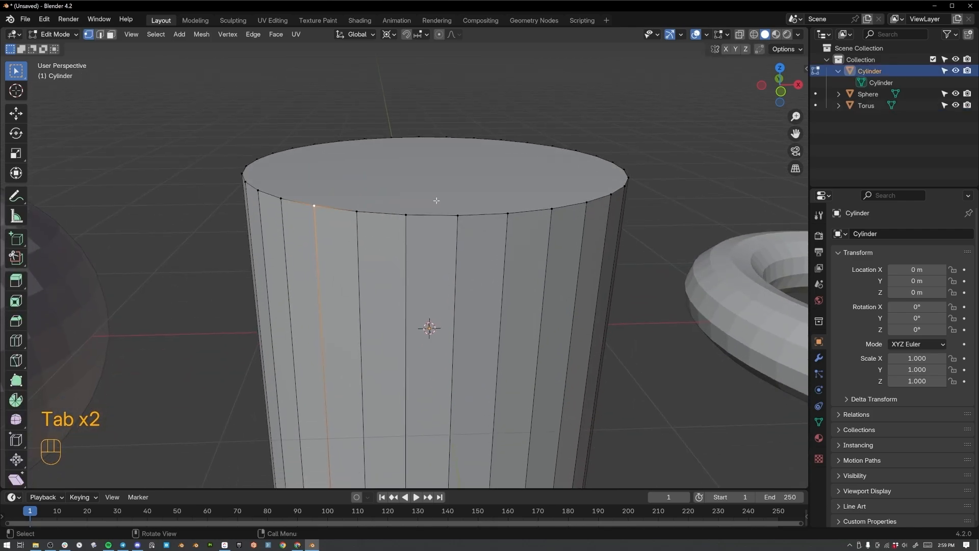
pyautogui.scroll(-2, 437, 200)
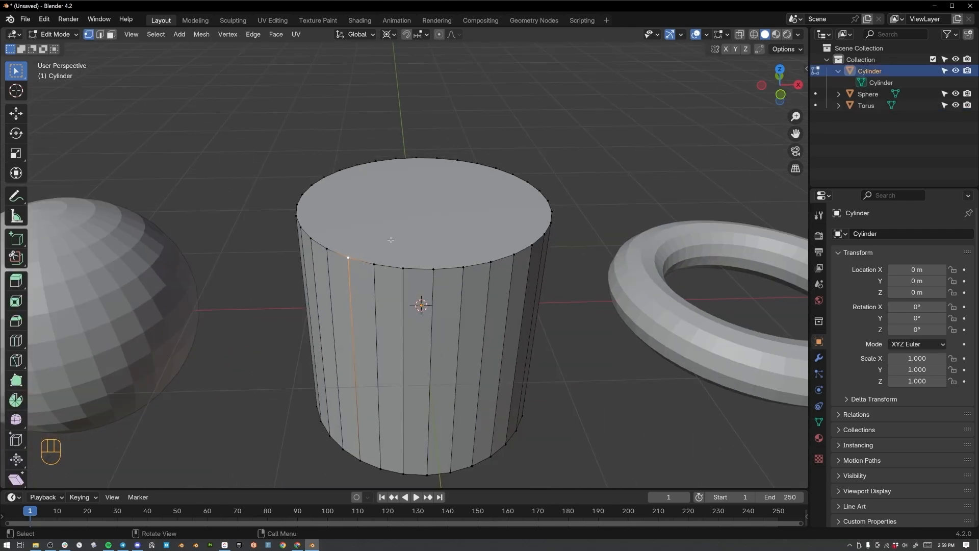
pyautogui.click(372, 261)
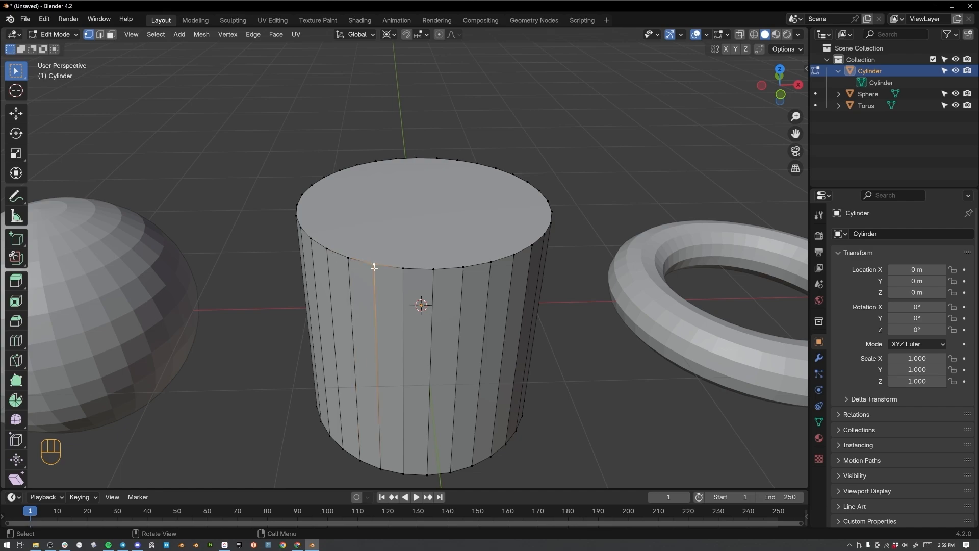
pyautogui.click(402, 267)
pyautogui.click(433, 269)
pyautogui.click(402, 266)
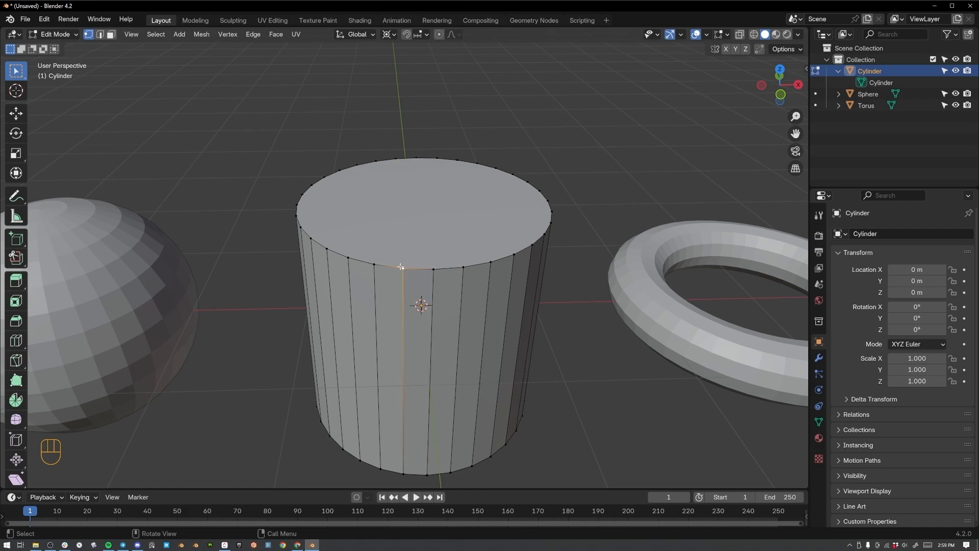
pyautogui.click(374, 264)
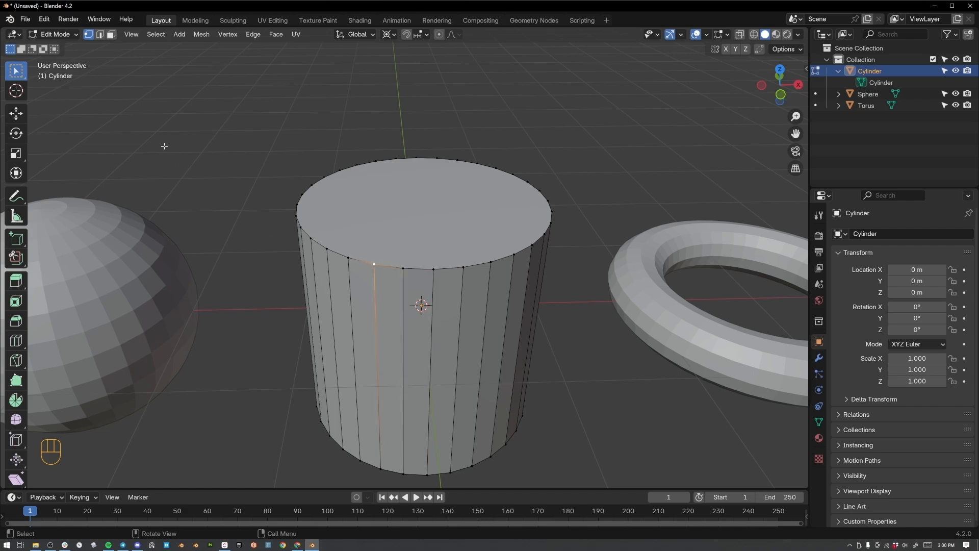
# - Change to edge selection and select several vertical side edges and top rim edges one at a time
pyautogui.click(101, 35)
pyautogui.click(340, 255)
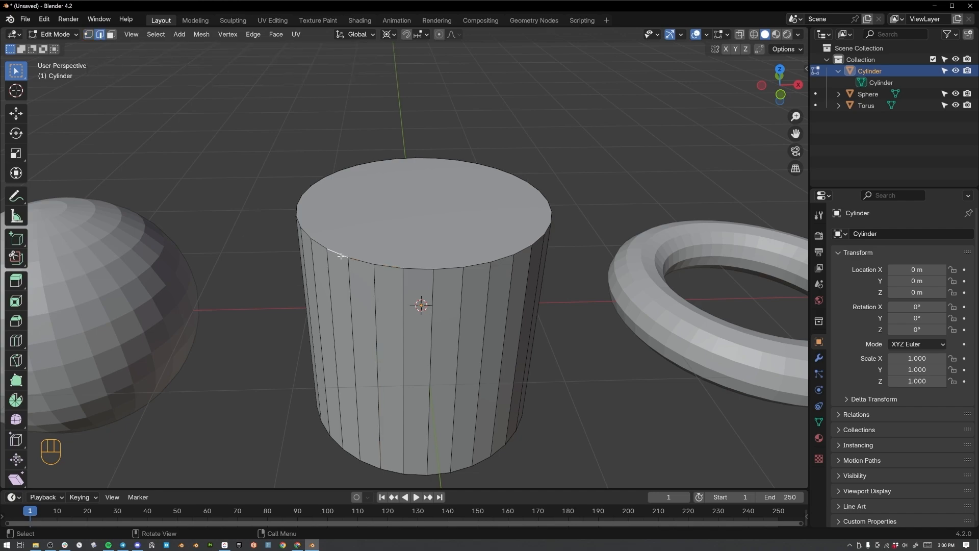
pyautogui.click(356, 303)
pyautogui.click(376, 312)
pyautogui.click(401, 332)
pyautogui.click(434, 306)
pyautogui.click(457, 292)
pyautogui.click(442, 268)
pyautogui.click(408, 268)
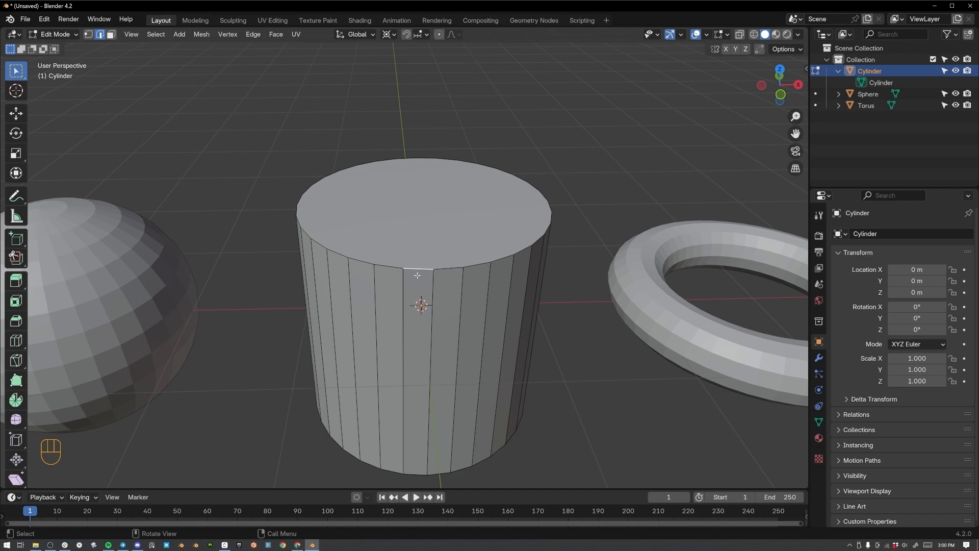
# - Change to face selection and select the cylinder's top face and several side faces individually
pyautogui.click(111, 36)
pyautogui.click(350, 204)
pyautogui.click(363, 322)
pyautogui.click(387, 316)
pyautogui.click(412, 299)
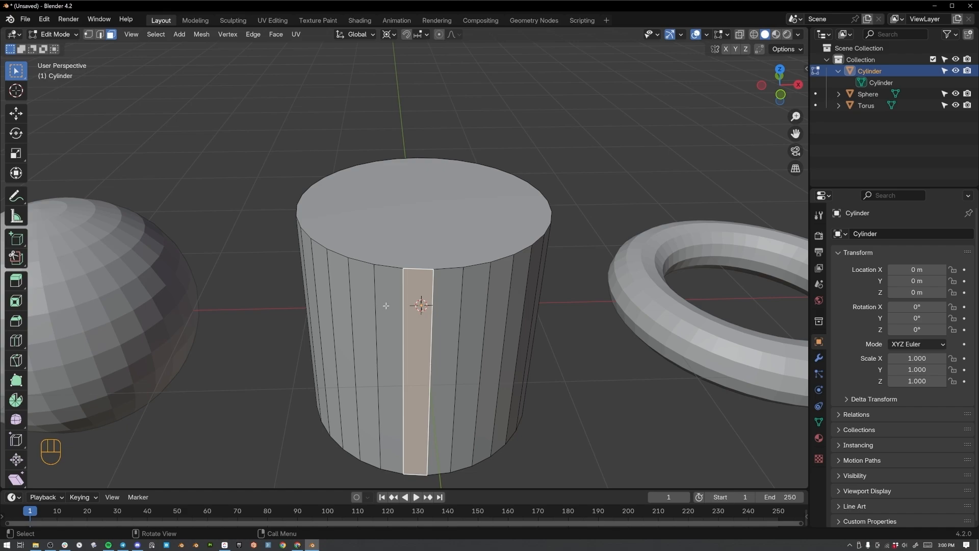
# - Switch back to vertex selection and select three neighbouring top rim vertices one at a time
pyautogui.press('1')
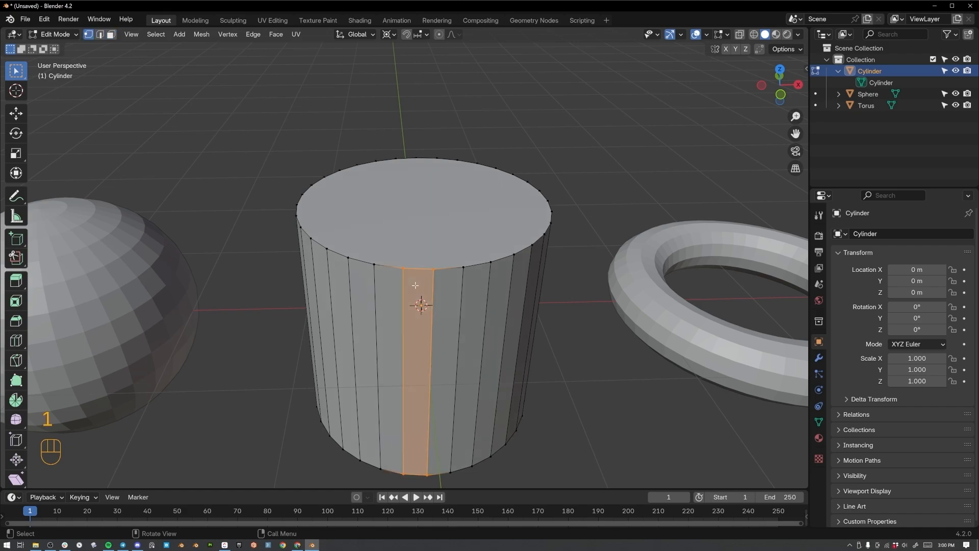
pyautogui.click(374, 265)
pyautogui.click(402, 269)
pyautogui.click(433, 269)
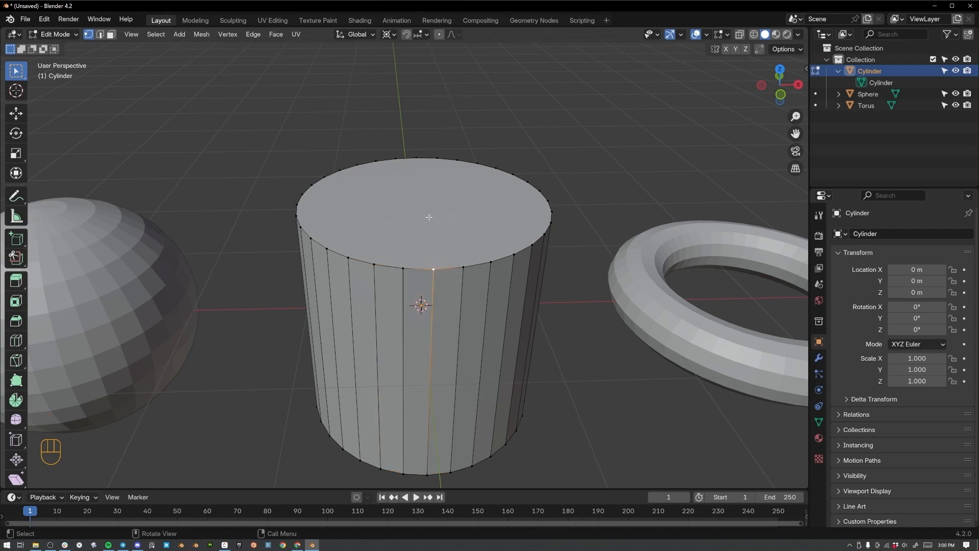
# - Switch to edge selection and select a top rim edge and two vertical side edges individually
pyautogui.press('2')
pyautogui.click(385, 269)
pyautogui.click(406, 309)
pyautogui.click(431, 306)
# - Switch to face selection and select a front side face, the top face and another side face in turn
pyautogui.press('3')
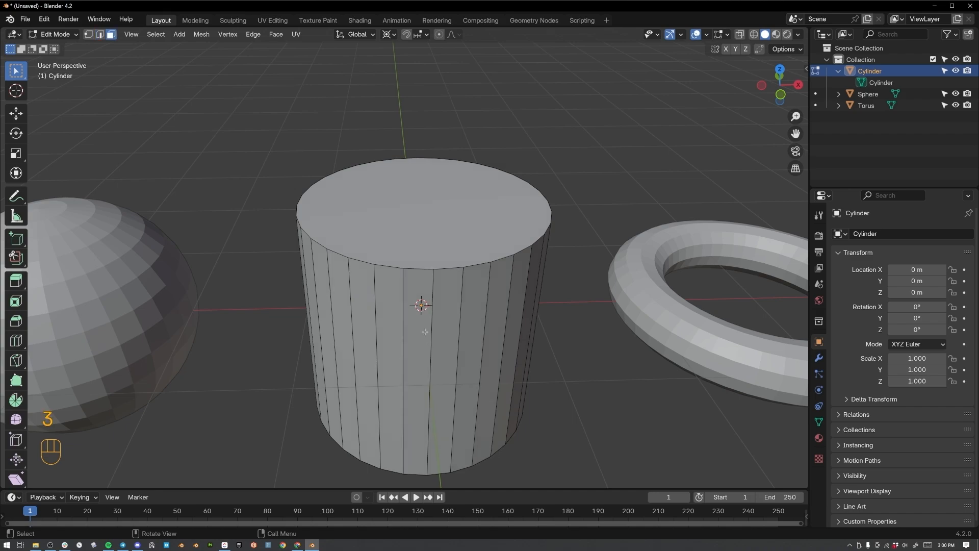
pyautogui.click(422, 320)
pyautogui.click(421, 246)
pyautogui.click(396, 325)
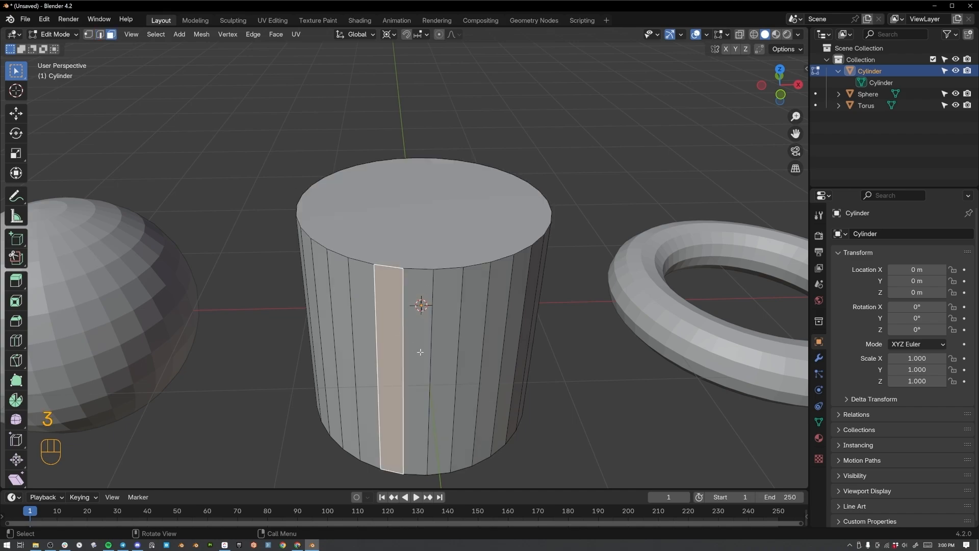
# - Select a front side face and loop-select the full ring of side faces around the cylinder
pyautogui.click(440, 353)
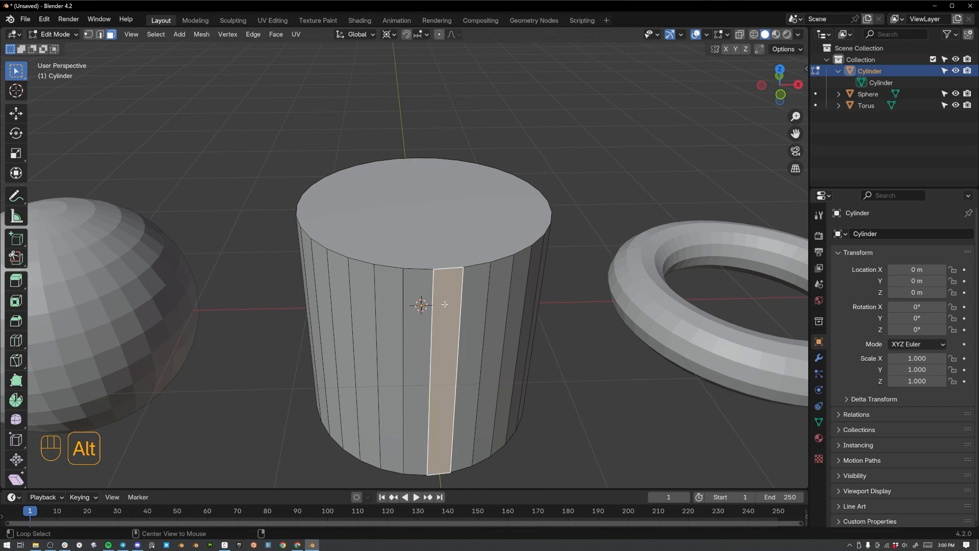
pyautogui.keyDown('alt'); pyautogui.click(432, 347); pyautogui.keyUp('alt')
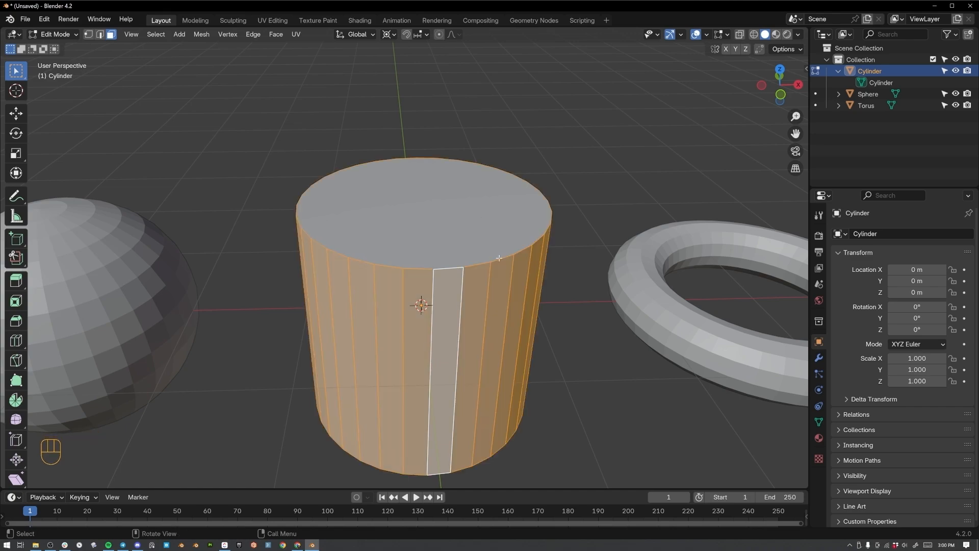
# - Change to edge selection and select a single front edge on the cylinder's top rim
pyautogui.press('2')
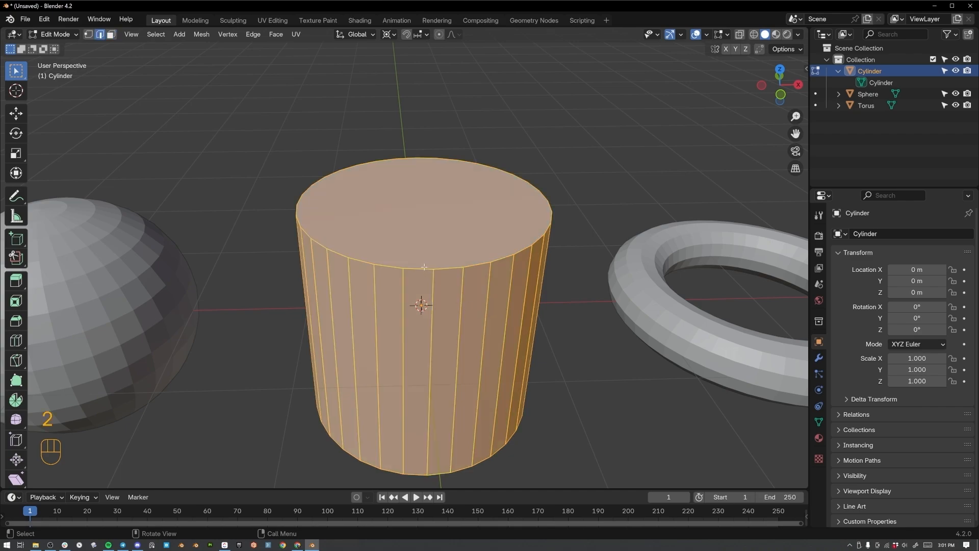
pyautogui.click(424, 266)
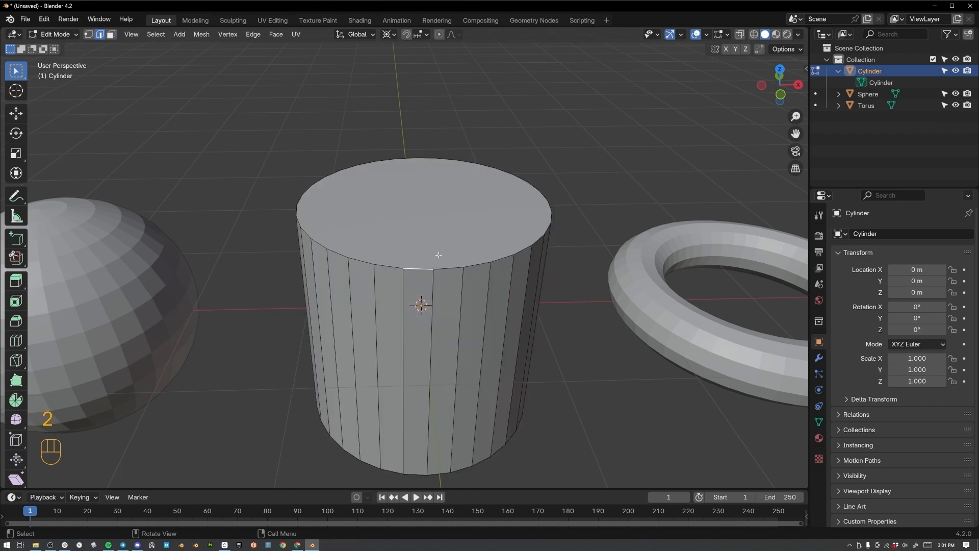
# - Loop-select the edges of the cylinder's top rim, try rotating the loop, and undo the rotation
pyautogui.keyDown('alt'); pyautogui.click(415, 268); pyautogui.keyUp('alt')
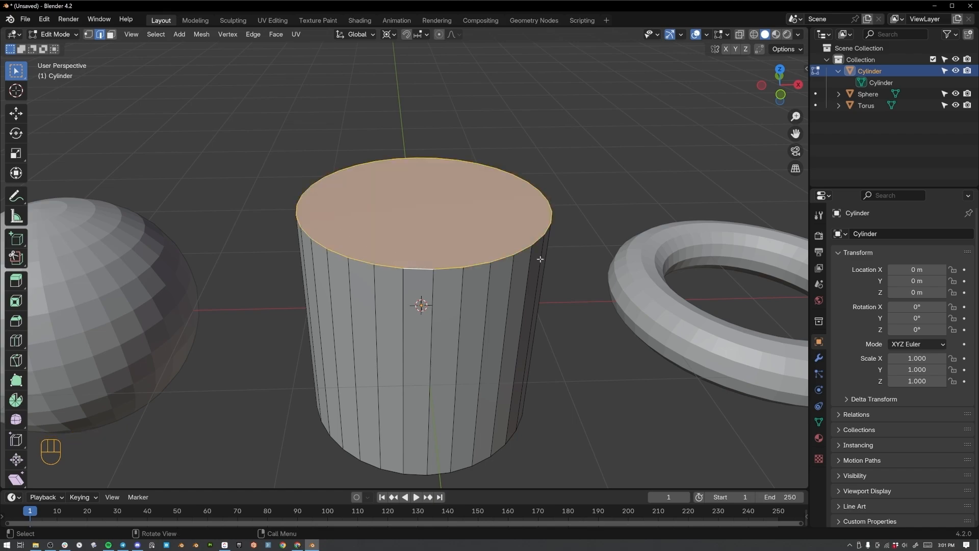
pyautogui.press('.')
pyautogui.press('r')
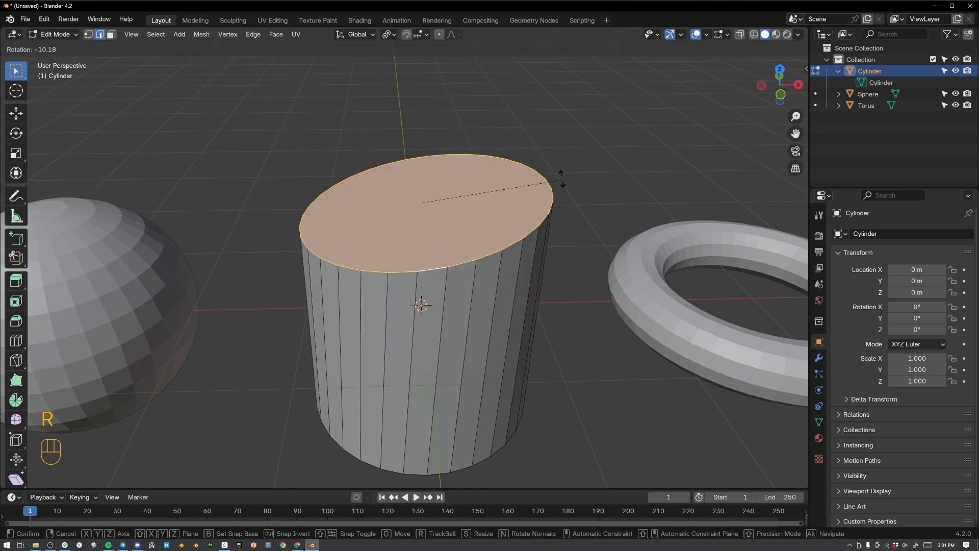
pyautogui.click(559, 158)
pyautogui.hotkey('ctrl', 'z')
# - Try scaling and moving the selected top rim loop, reverting each transform
pyautogui.press('s')
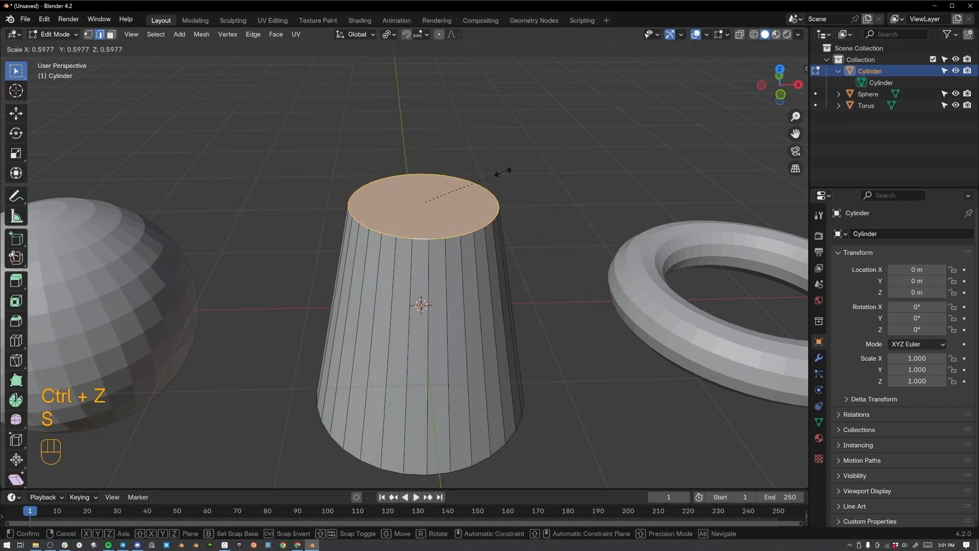
pyautogui.click(602, 177)
pyautogui.hotkey('ctrl', 'z')
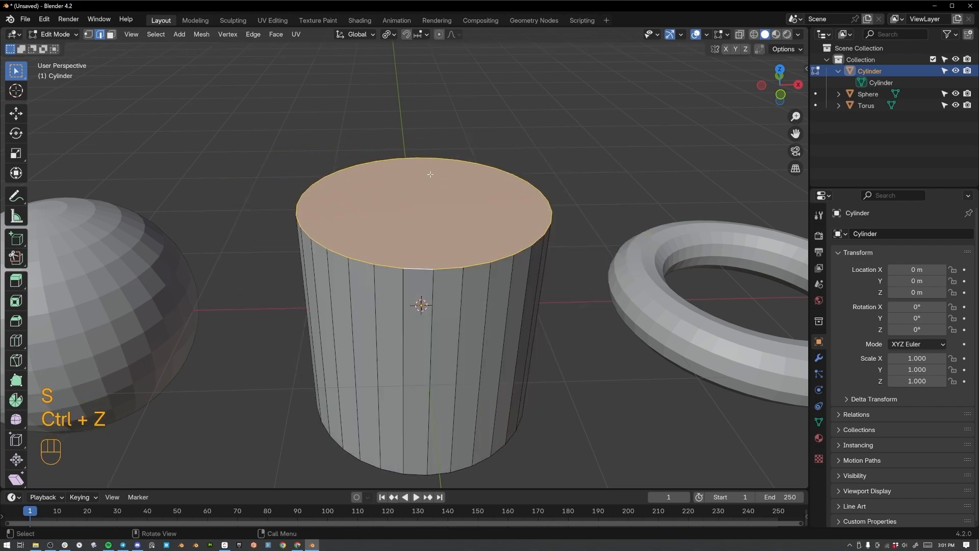
pyautogui.press('g')
pyautogui.rightClick(600, 278)
pyautogui.hotkey('ctrl', 'z')
# - Inset the cylinder's top face by about 0.4 m and extrude the inner face upward to form a neck
pyautogui.press('i')
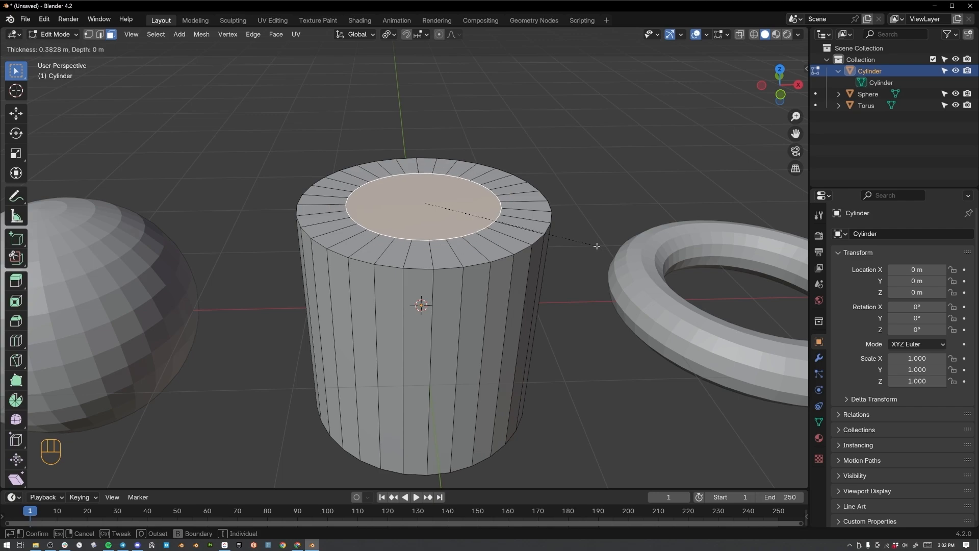
pyautogui.click(594, 247)
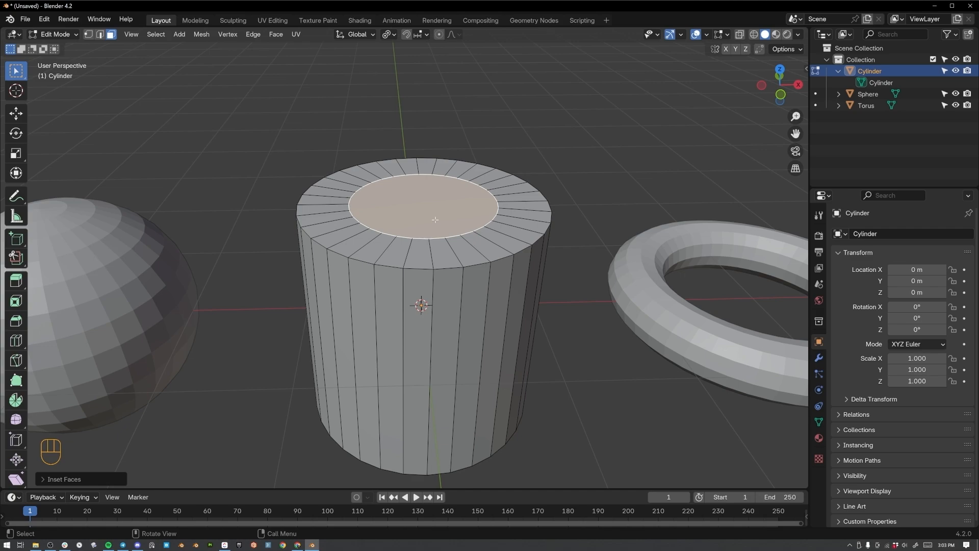
pyautogui.press('e')
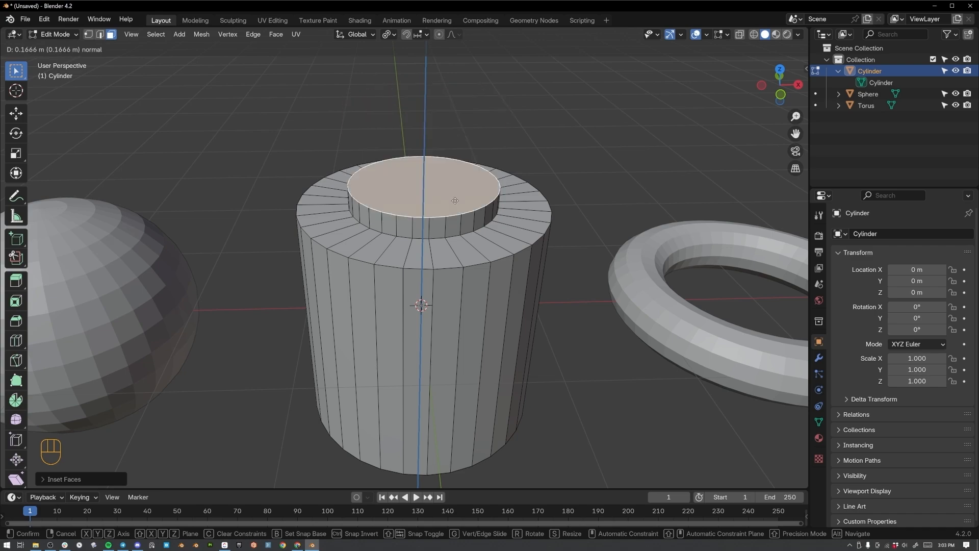
pyautogui.click(458, 159)
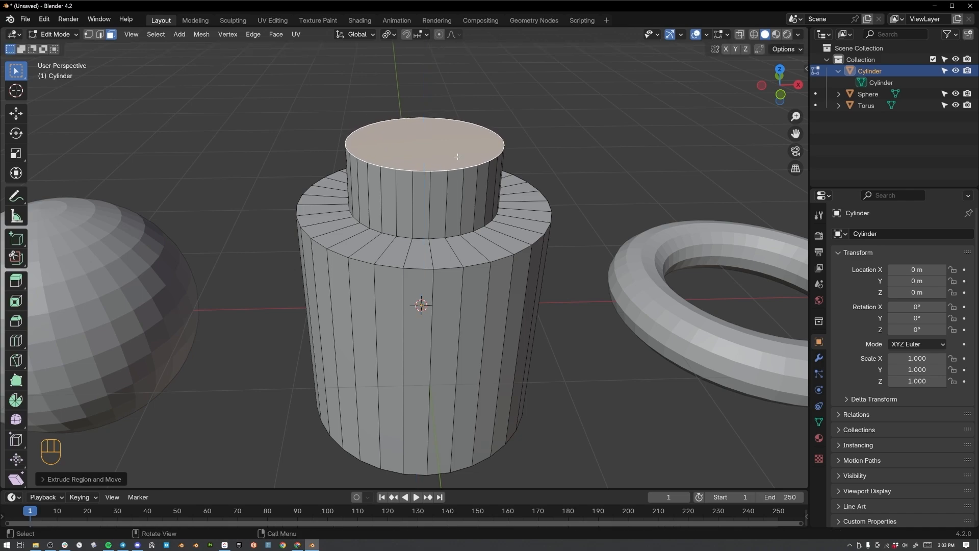
# - Bevel the neck's top face with 6 segments and an offset of about 0.45 m to form a rounded dome
pyautogui.moveTo(404, 163); pyautogui.dragTo(442, 232, button='middle')
pyautogui.scroll(3, 461, 225)
pyautogui.moveTo(443, 233); pyautogui.dragTo(438, 234, button='middle')
pyautogui.click(502, 131)
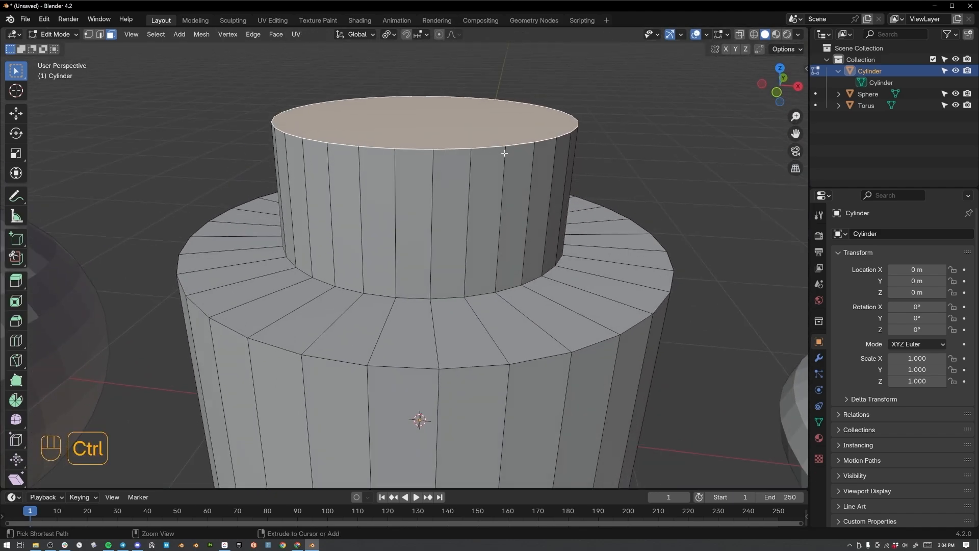
pyautogui.hotkey('ctrl', 'b')
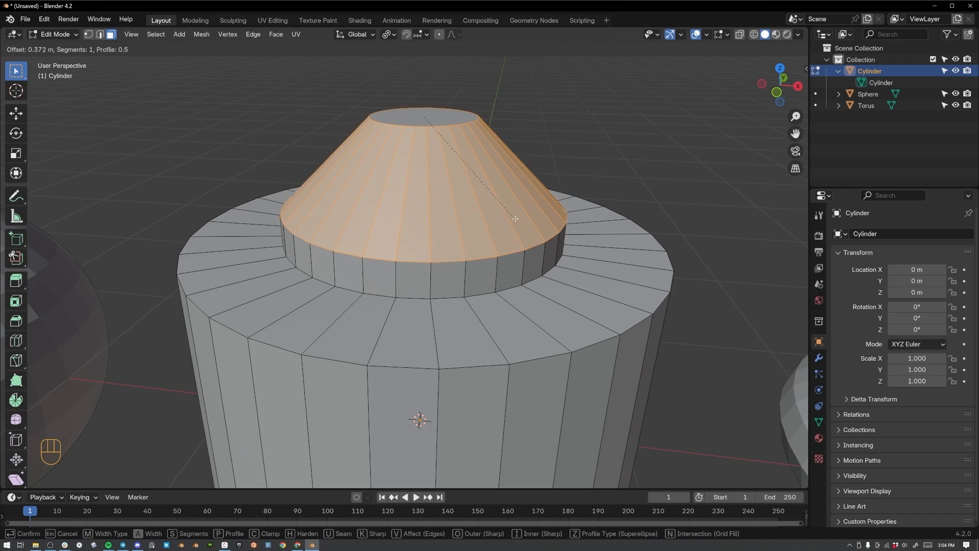
pyautogui.scroll(2, 507, 208)
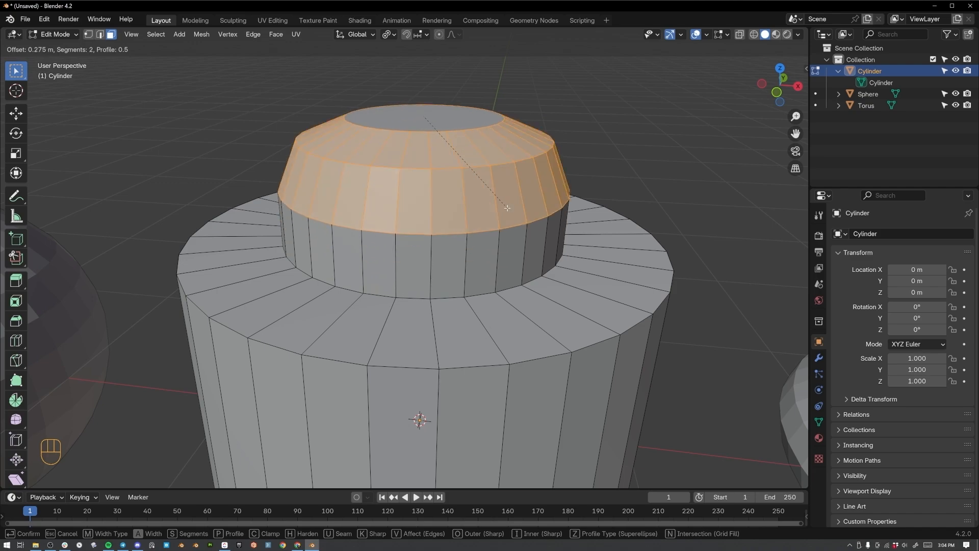
pyautogui.scroll(1, 510, 215)
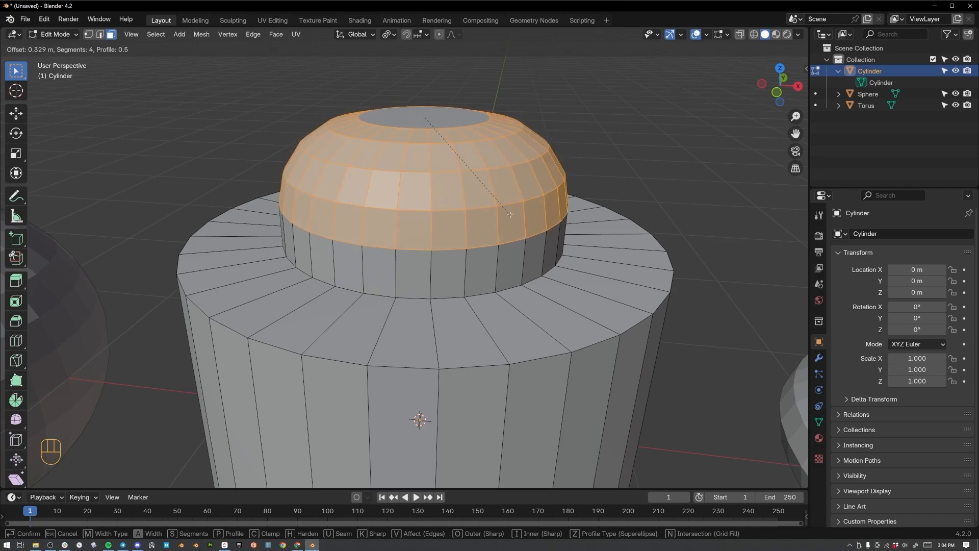
pyautogui.scroll(1, 510, 216)
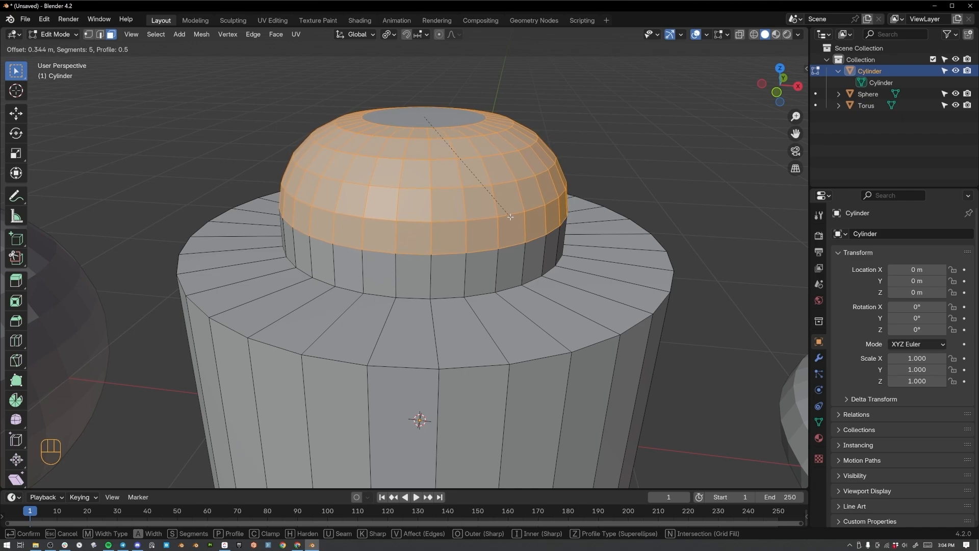
pyautogui.scroll(1, 512, 220)
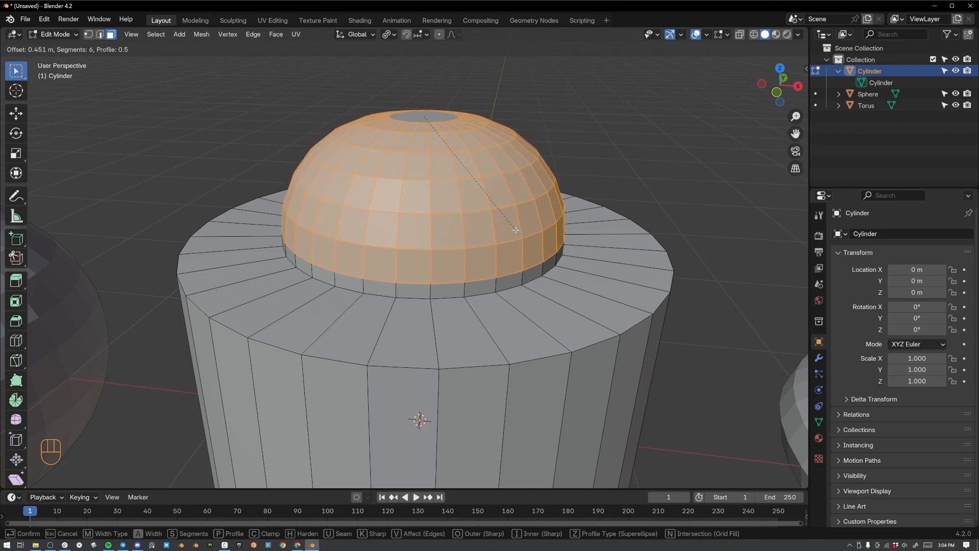
pyautogui.click(515, 229)
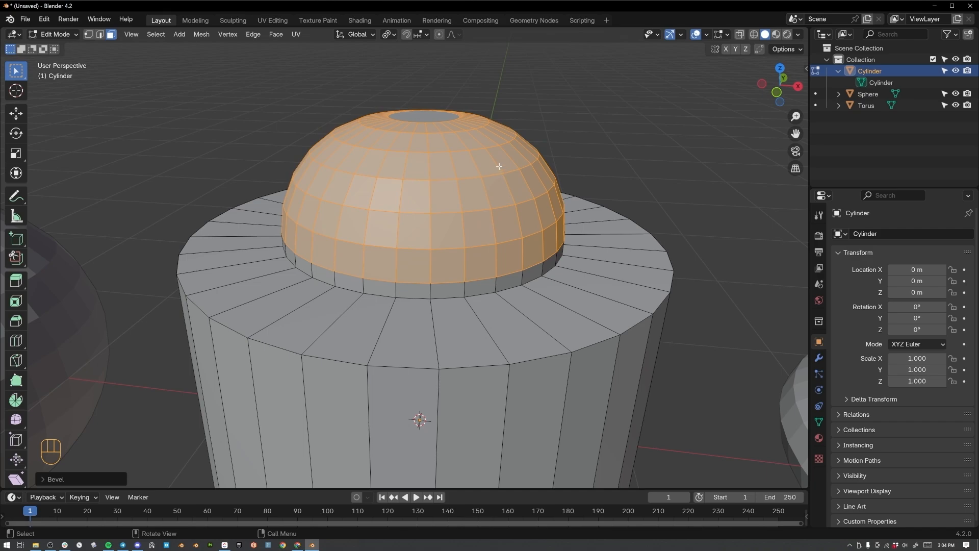
# - Switch to edge selection, loop-select the cylinder's outer top rim, and give it a narrow bevel with 1 segment
pyautogui.click(464, 369)
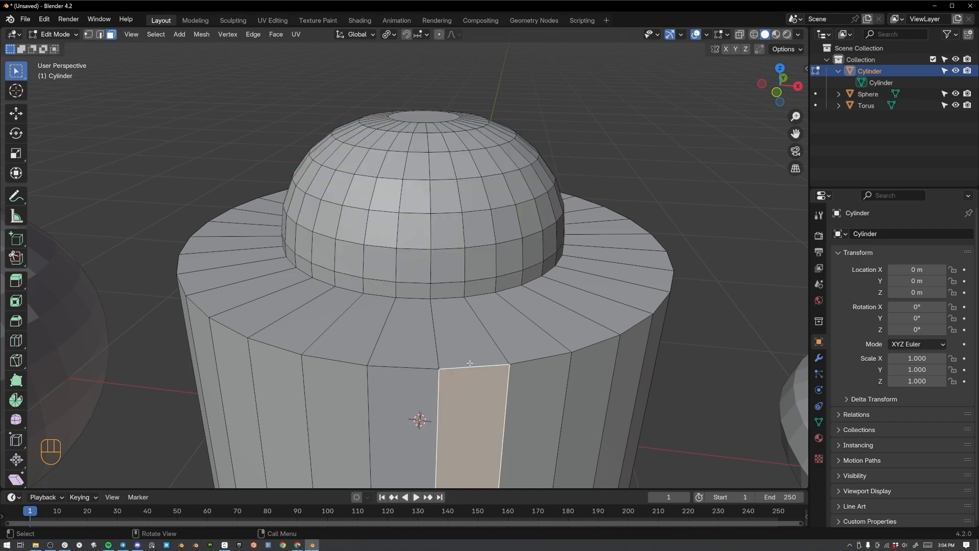
pyautogui.press('2')
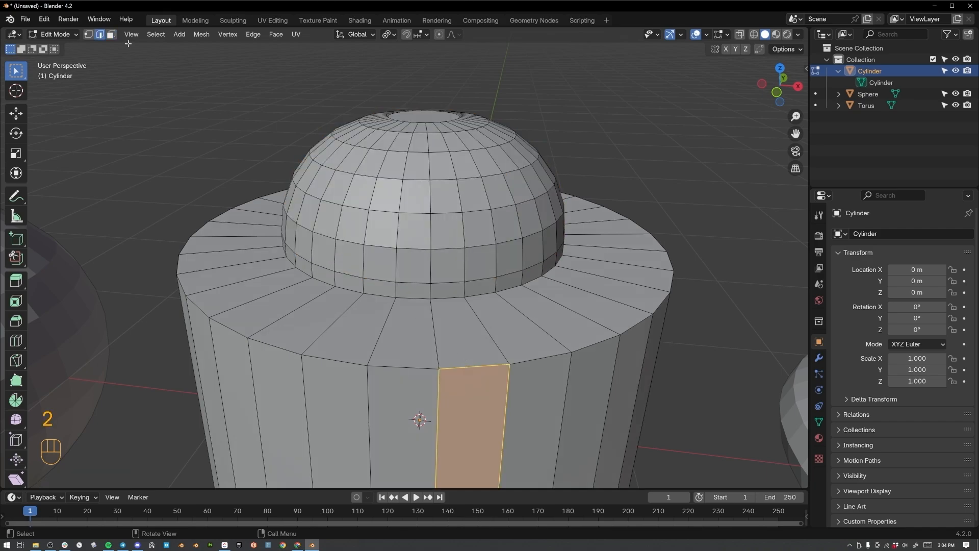
pyautogui.keyDown('alt'); pyautogui.click(266, 347); pyautogui.keyUp('alt')
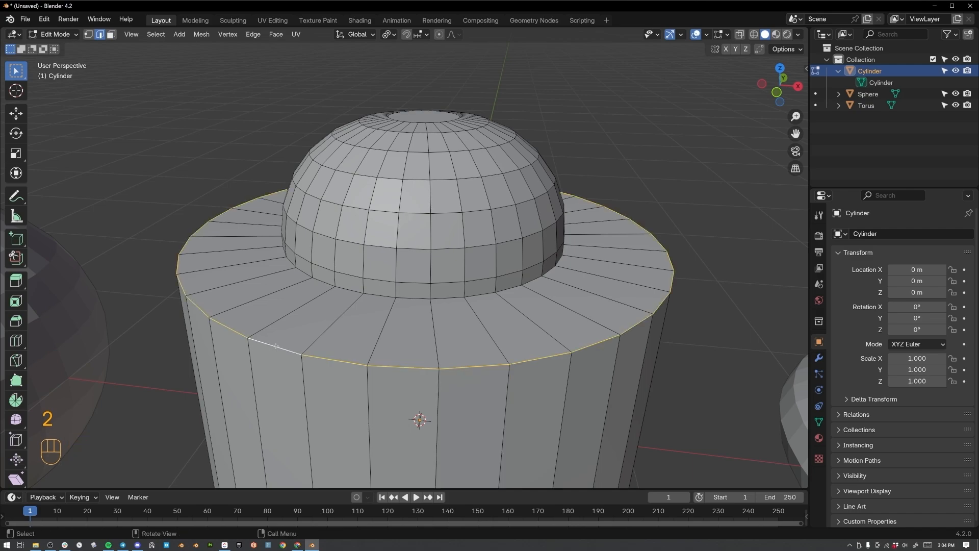
pyautogui.hotkey('ctrl', 'b')
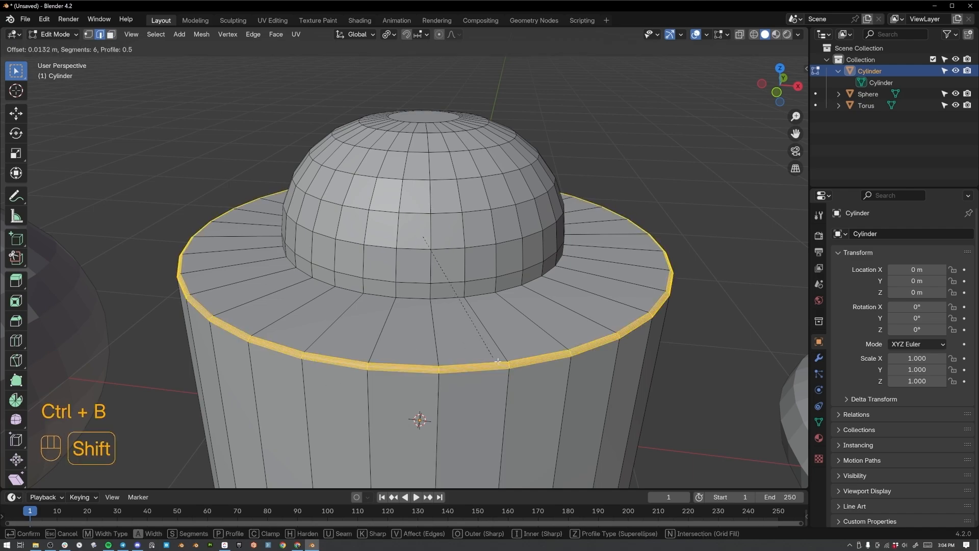
pyautogui.scroll(5, 535, 400)
pyautogui.scroll(-4, 579, 433)
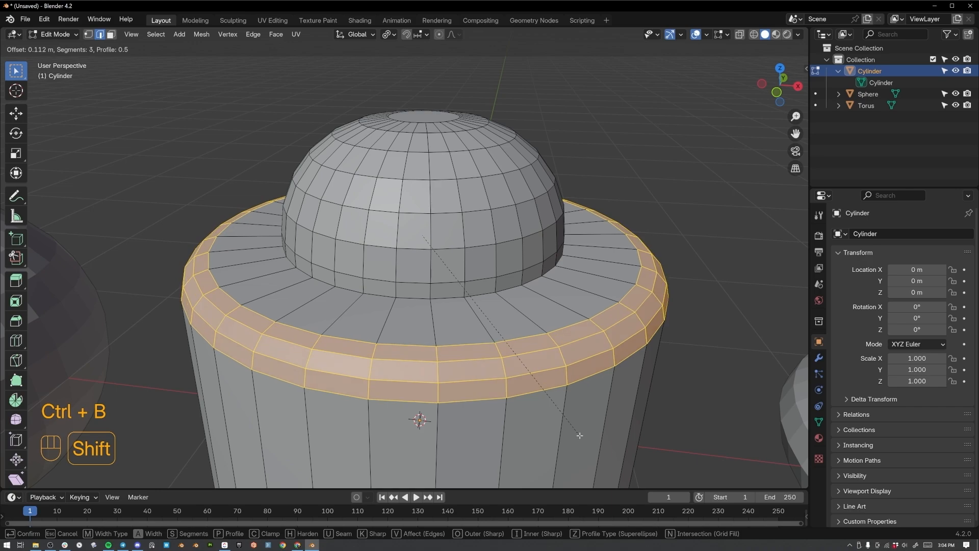
pyautogui.scroll(-1, 580, 437)
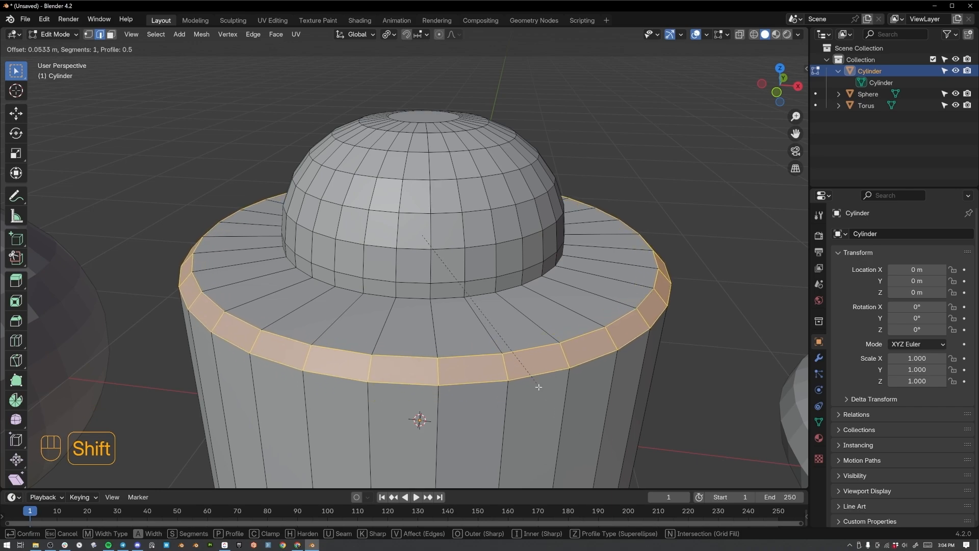
pyautogui.click(519, 362)
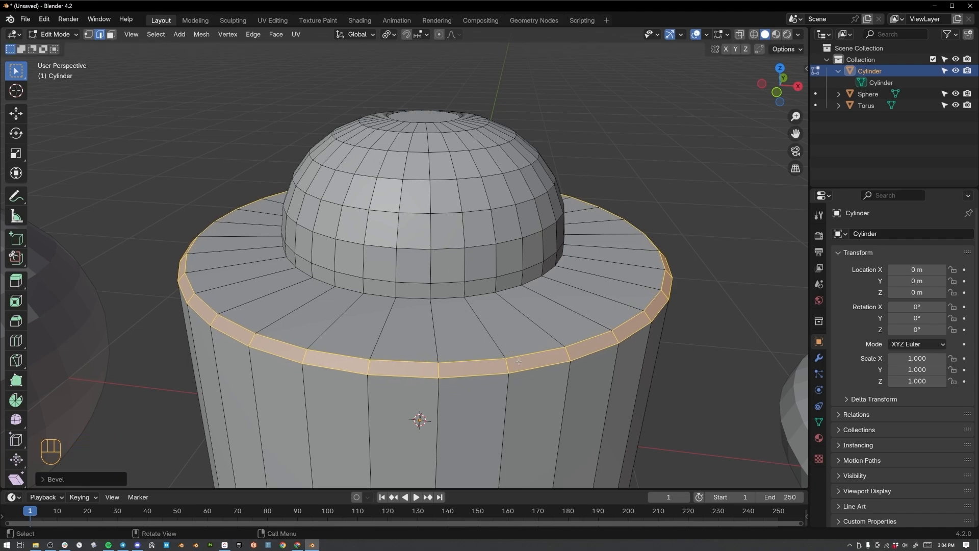
# - Return to Object Mode, apply Shade Auto Smooth to the cylinder, and deselect it
pyautogui.press('Tab')
pyautogui.rightClick(421, 272)
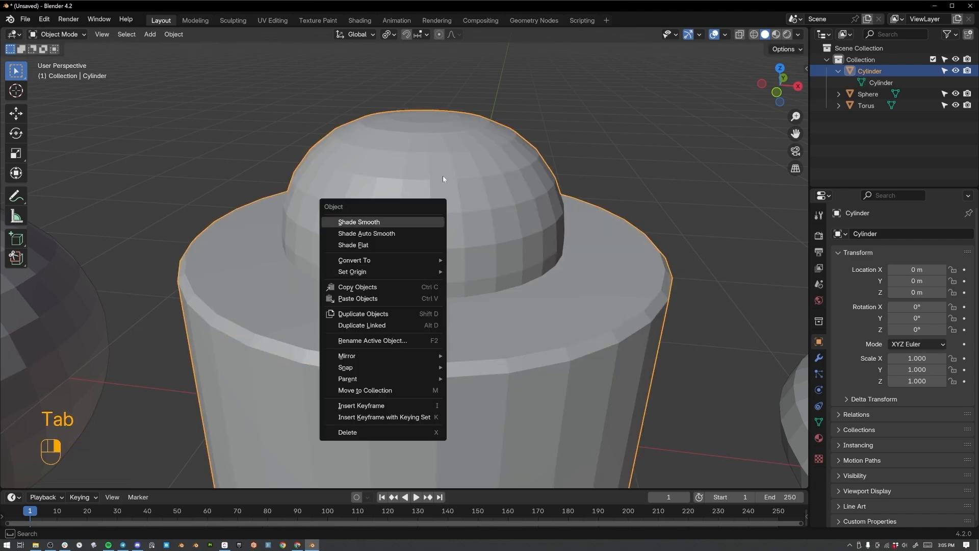
pyautogui.click(376, 235)
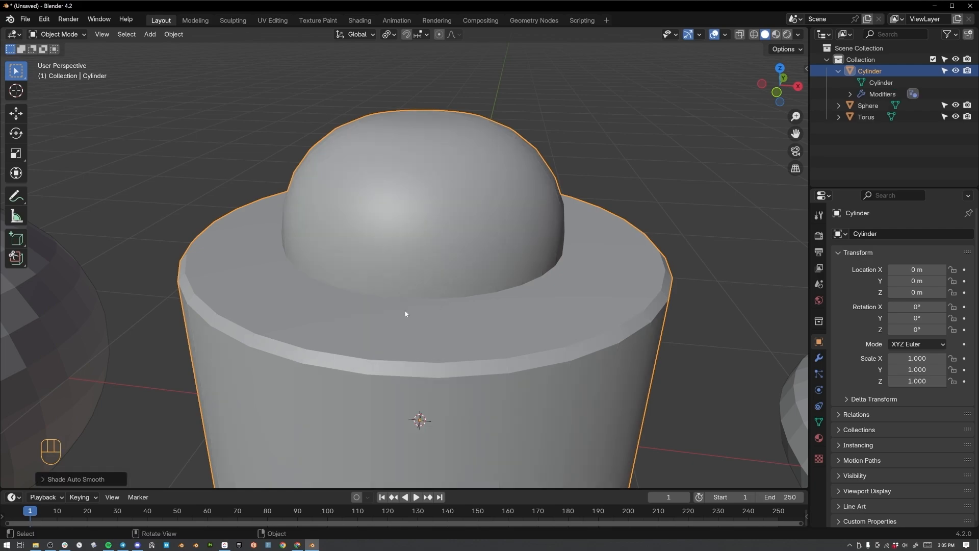
pyautogui.click(637, 199)
pyautogui.moveTo(637, 198); pyautogui.dragTo(668, 300, button='middle')
pyautogui.scroll(-6, 668, 301)
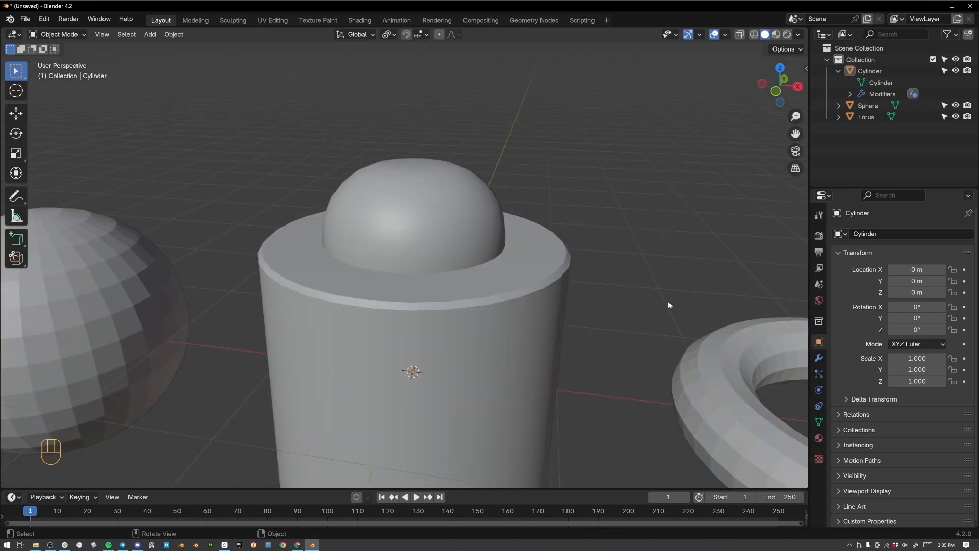
pyautogui.moveTo(570, 235); pyautogui.dragTo(560, 260, button='middle')
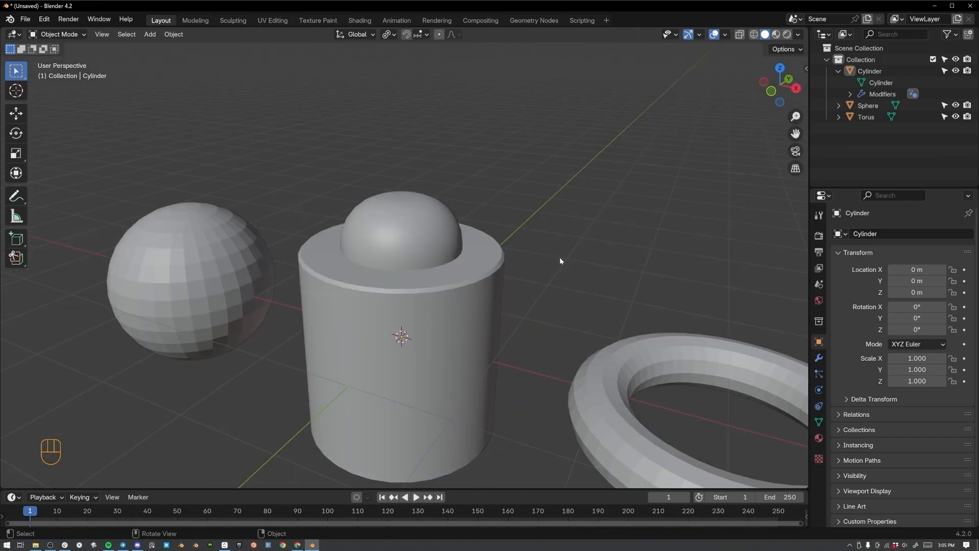
pyautogui.scroll(4, 557, 272)
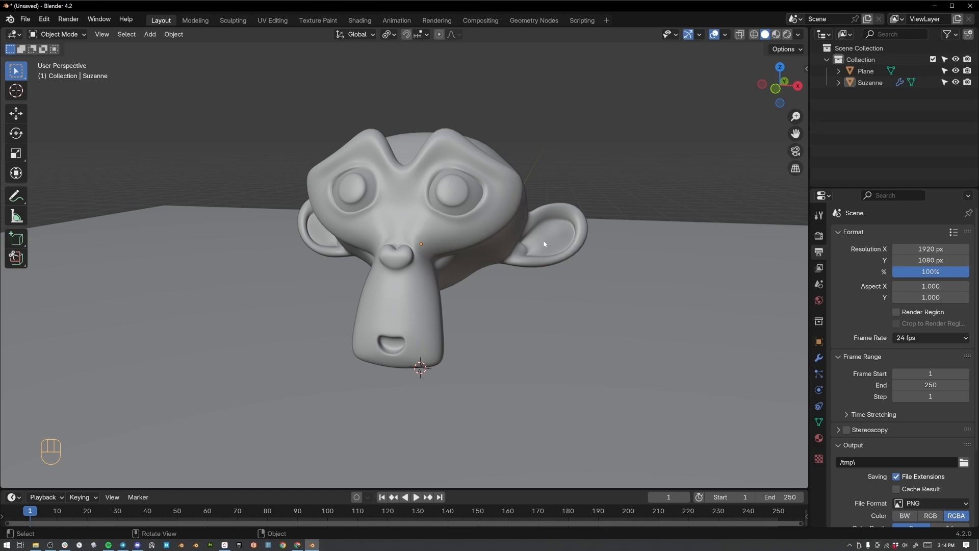
# - Add a Sun light to the scene with the monkey head and plane
pyautogui.hotkey('shift', 'a')
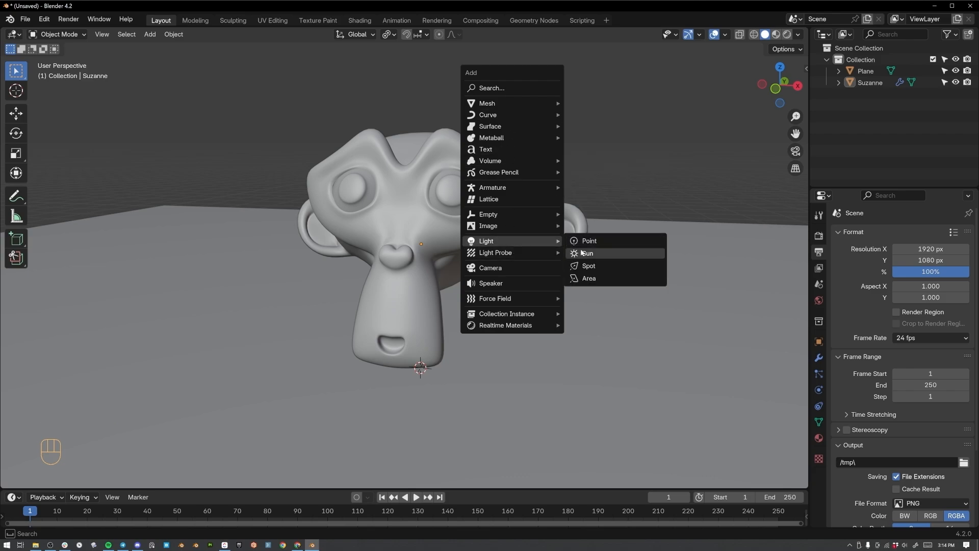
pyautogui.click(587, 254)
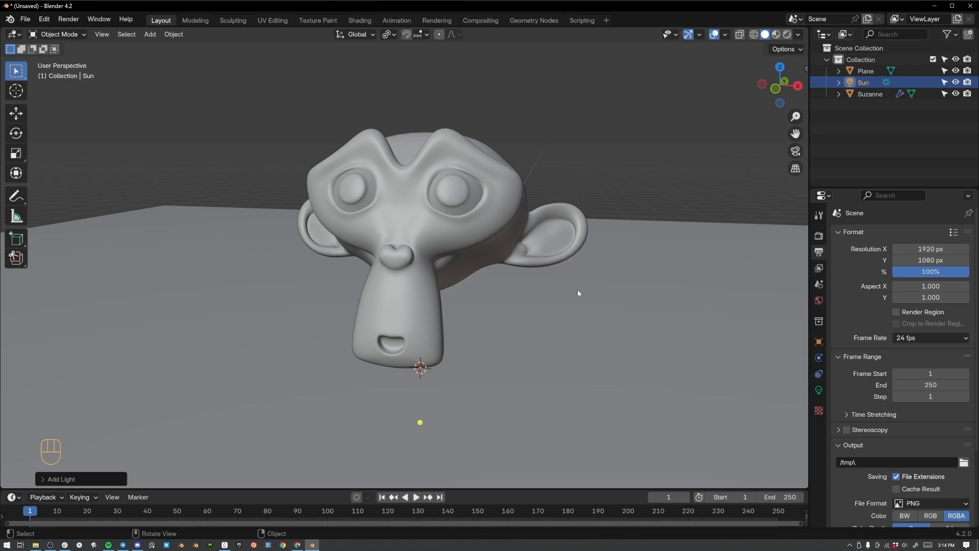
pyautogui.moveTo(572, 288); pyautogui.dragTo(410, 236, button='middle')
pyautogui.moveTo(505, 234); pyautogui.dragTo(515, 249, button='middle')
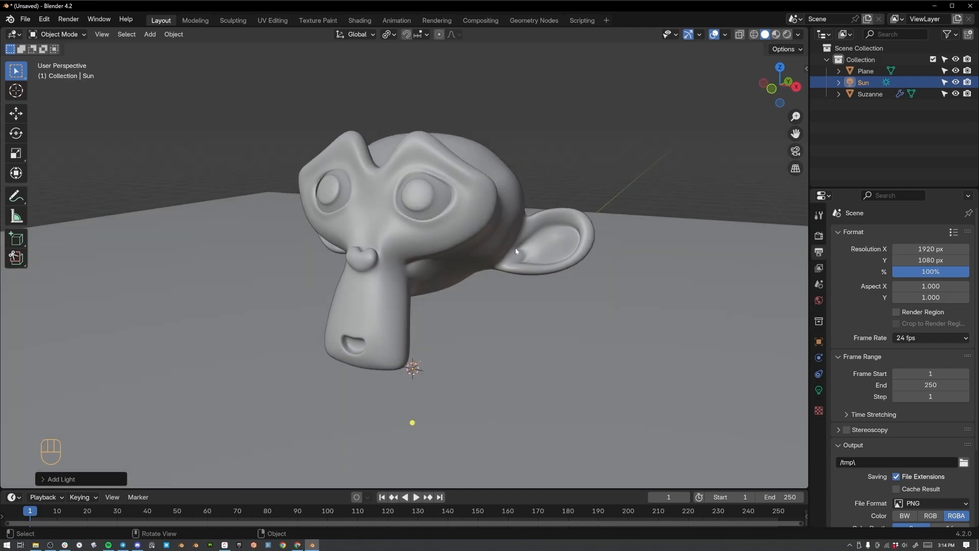
# - Switch the viewport shading to Rendered and view the sun's lighting and shadow on the monkey head from several sides
pyautogui.press('z')
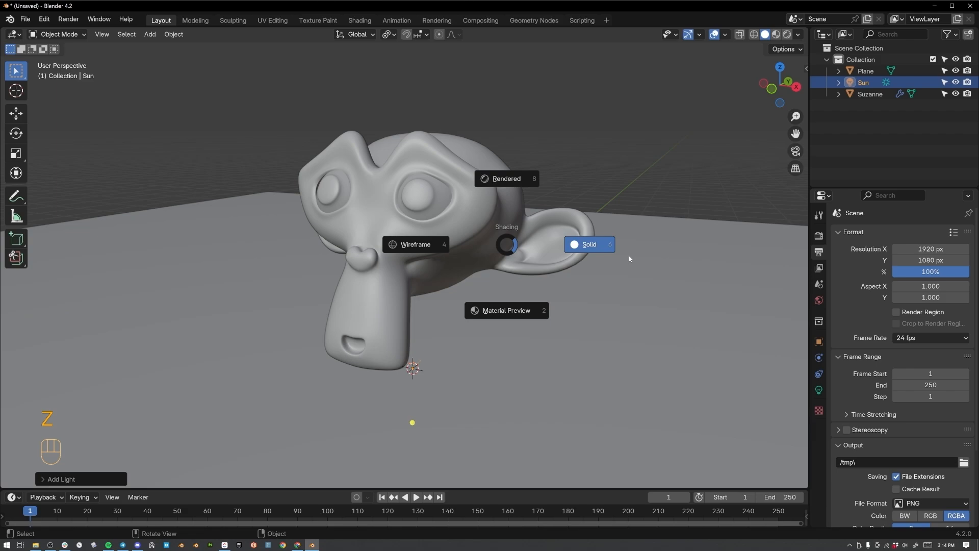
pyautogui.click(507, 178)
pyautogui.moveTo(347, 177); pyautogui.dragTo(490, 287, button='middle')
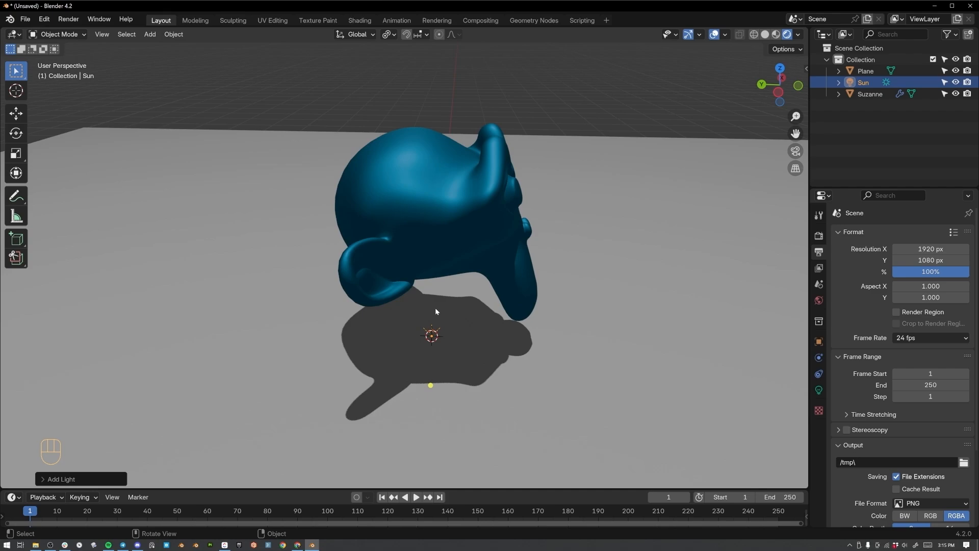
pyautogui.moveTo(447, 332); pyautogui.dragTo(570, 285, button='middle')
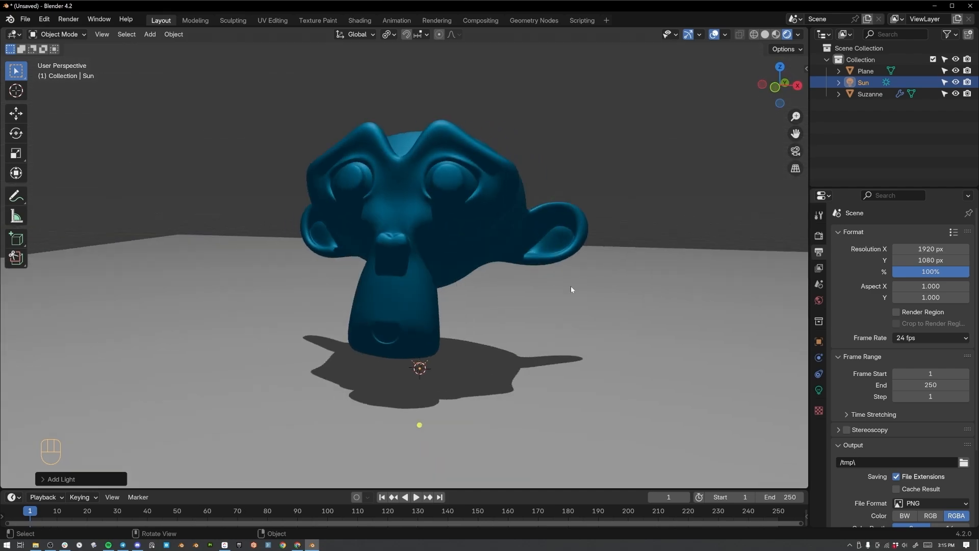
# - Tilt the sun light freely and rotate it around the global Z axis so it lights the monkey's face from the front
pyautogui.press('r')
pyautogui.click(567, 373)
pyautogui.moveTo(567, 373); pyautogui.dragTo(629, 361, button='middle')
pyautogui.press('r')
pyautogui.press('z')
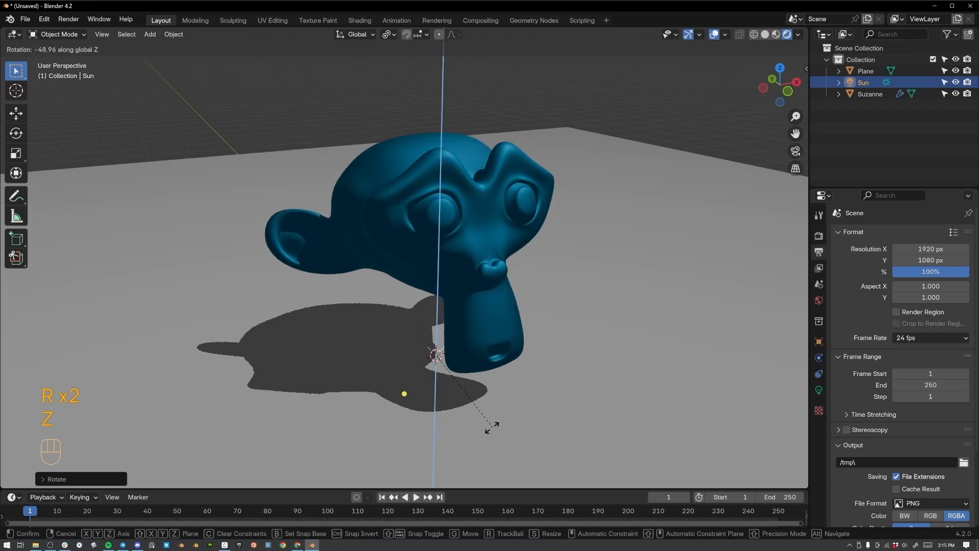
pyautogui.click(445, 407)
pyautogui.moveTo(445, 407); pyautogui.dragTo(588, 193, button='middle')
pyautogui.moveTo(462, 206); pyautogui.dragTo(408, 231, button='middle')
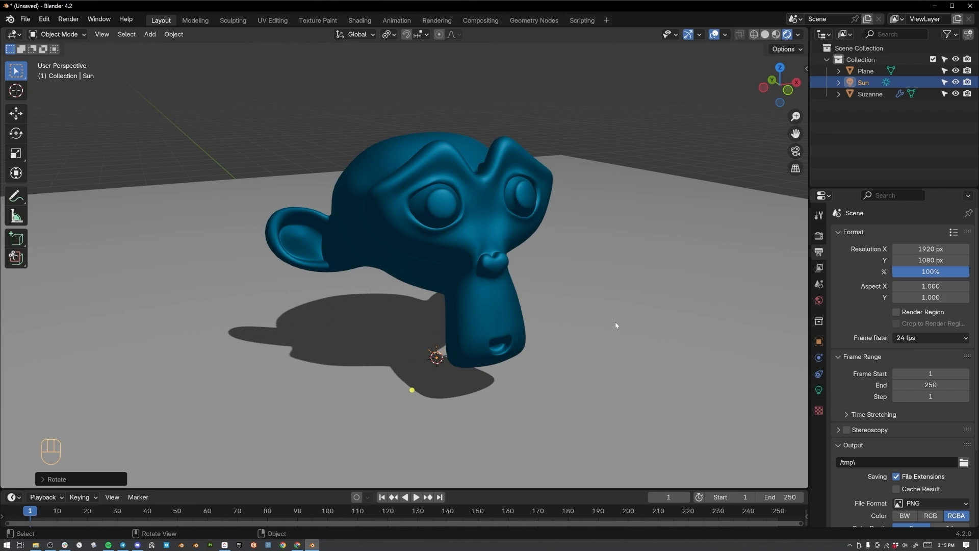
# - Select the Sun light and set its strength to 3
pyautogui.click(864, 84)
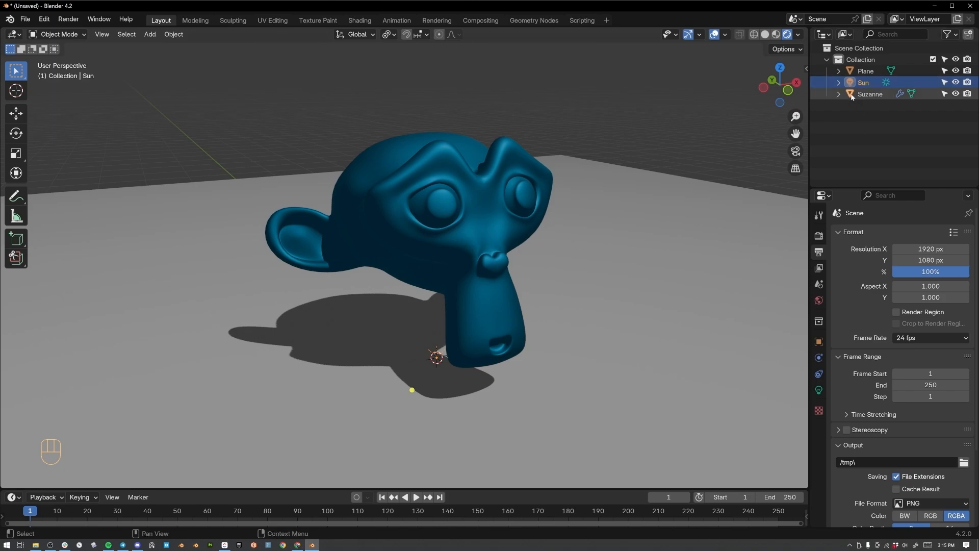
pyautogui.click(819, 391)
pyautogui.click(922, 312)
pyautogui.write('33')
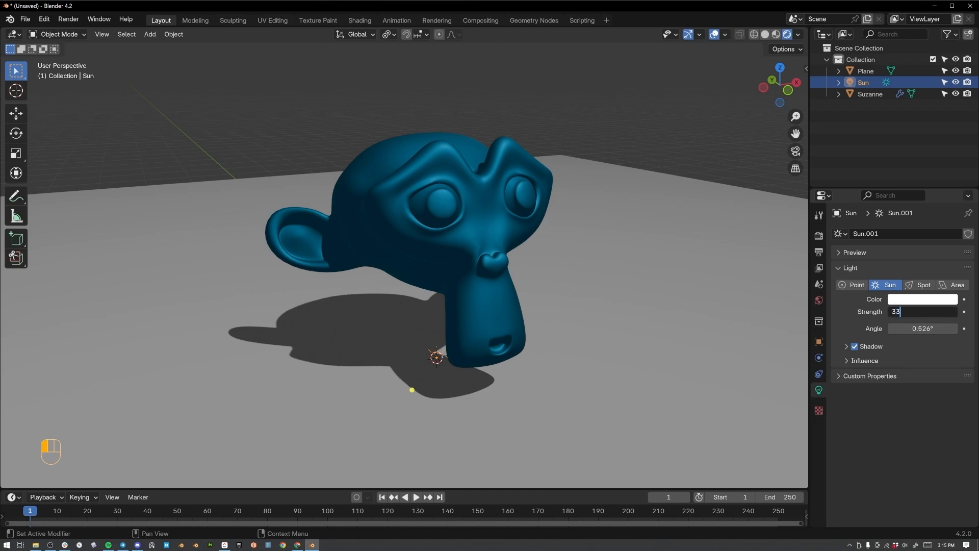
pyautogui.press('BackSpace')
pyautogui.press('Return')
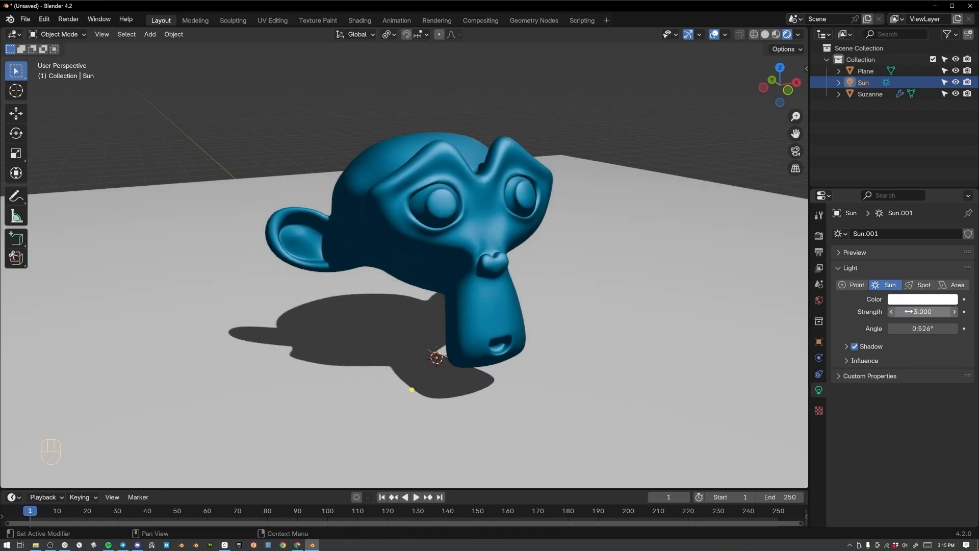
# - Add a camera to the scene and switch the viewport shading to Wireframe
pyautogui.moveTo(296, 204); pyautogui.dragTo(418, 258, button='middle')
pyautogui.hotkey('shift', 'a')
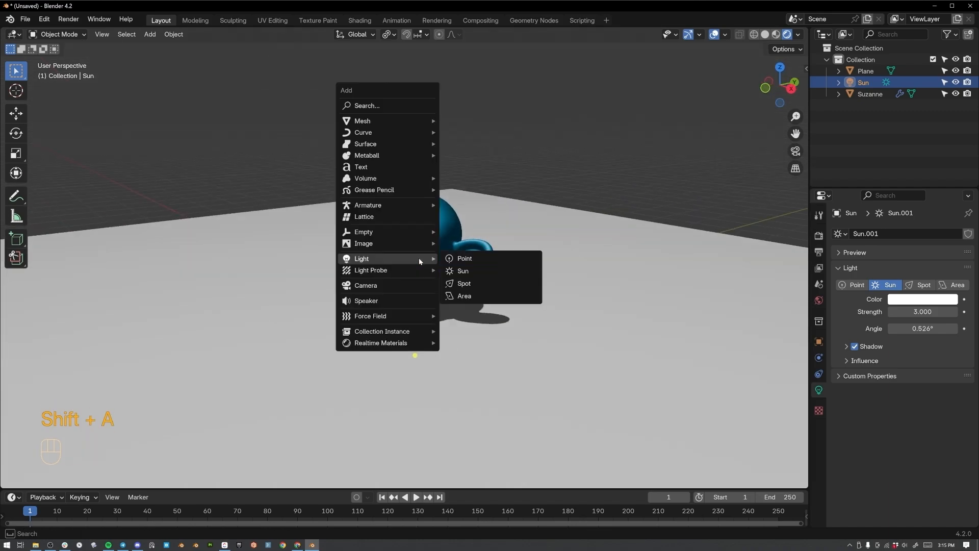
pyautogui.click(364, 285)
pyautogui.moveTo(364, 285); pyautogui.dragTo(394, 363, button='middle')
pyautogui.press('z')
pyautogui.click(299, 312)
pyautogui.moveTo(299, 312)
pyautogui.mouseDown(button='middle')
pyautogui.moveTo(465, 311)
pyautogui.moveTo(385, 301)
pyautogui.moveTo(408, 308)
pyautogui.mouseUp(button='middle')
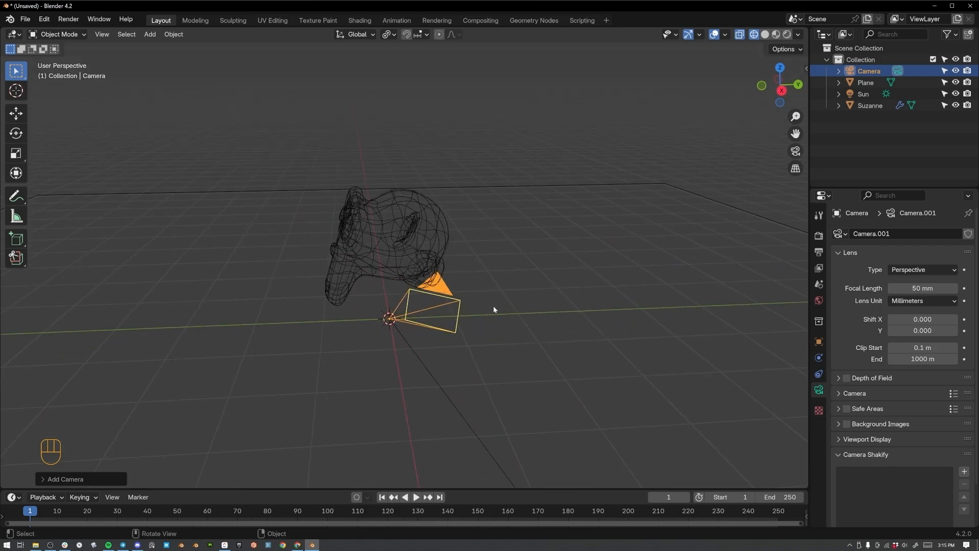
# - Move the camera along the global Y axis to in front of the monkey's face and raise it along Z
pyautogui.press('g')
pyautogui.press('y')
pyautogui.press('g')
pyautogui.press('z')
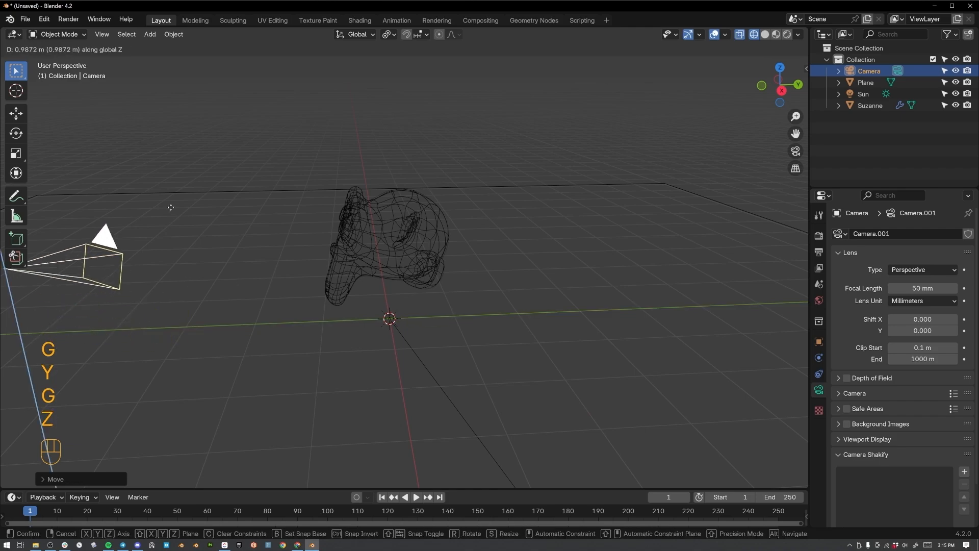
pyautogui.click(167, 128)
# - Rotate the camera about -46° around the global Z axis so it faces the monkey head, and check its aim from several sides
pyautogui.moveTo(166, 128); pyautogui.dragTo(295, 132, button='middle')
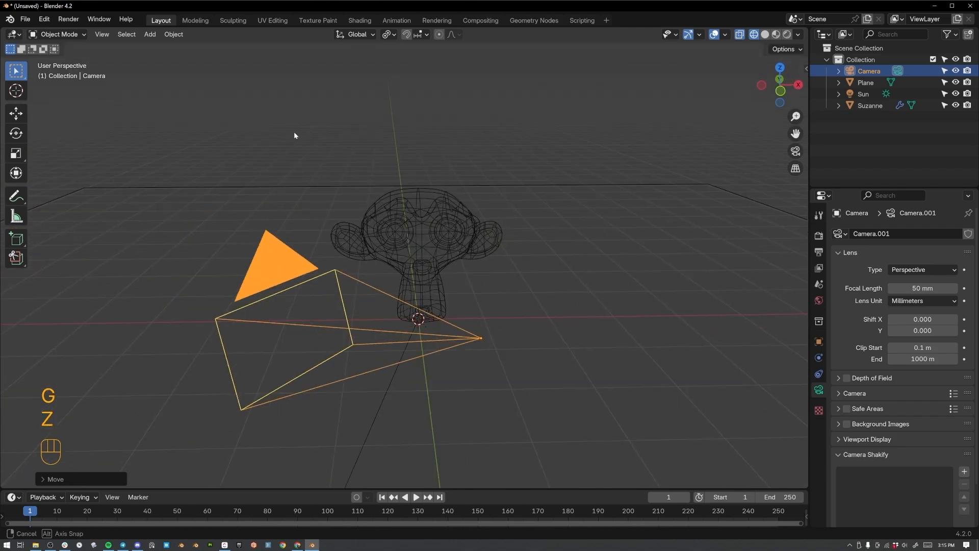
pyautogui.press('r')
pyautogui.press('z')
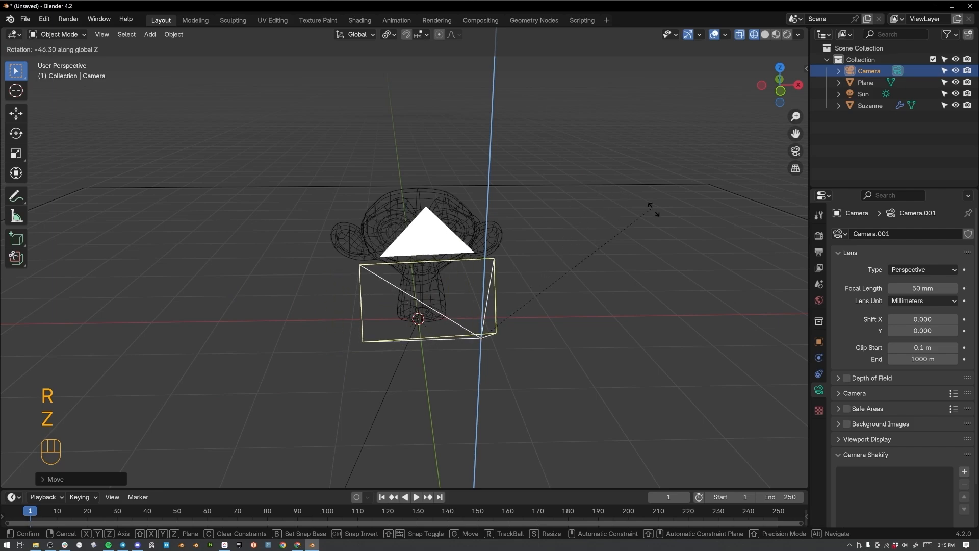
pyautogui.click(662, 201)
pyautogui.moveTo(662, 201); pyautogui.dragTo(507, 186, button='middle')
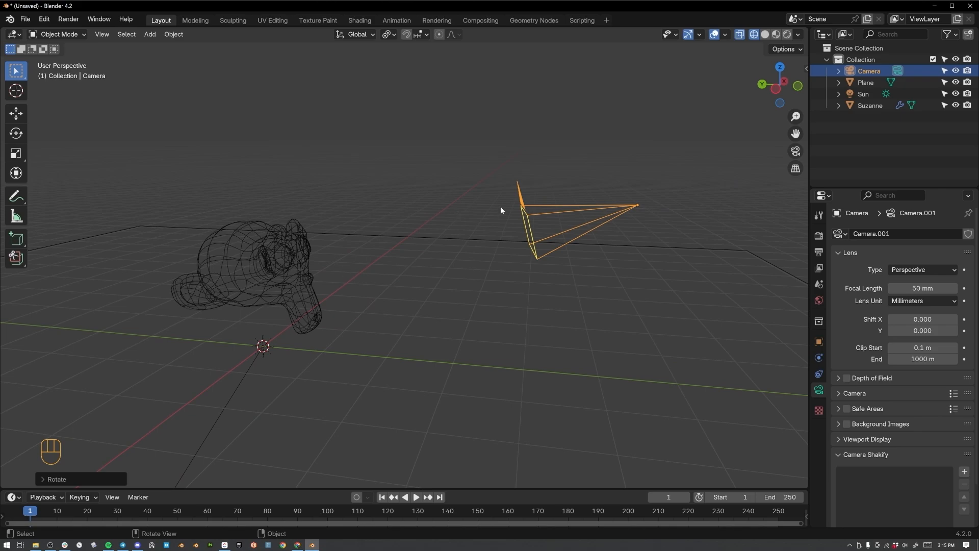
pyautogui.moveTo(554, 220); pyautogui.dragTo(476, 205, button='middle')
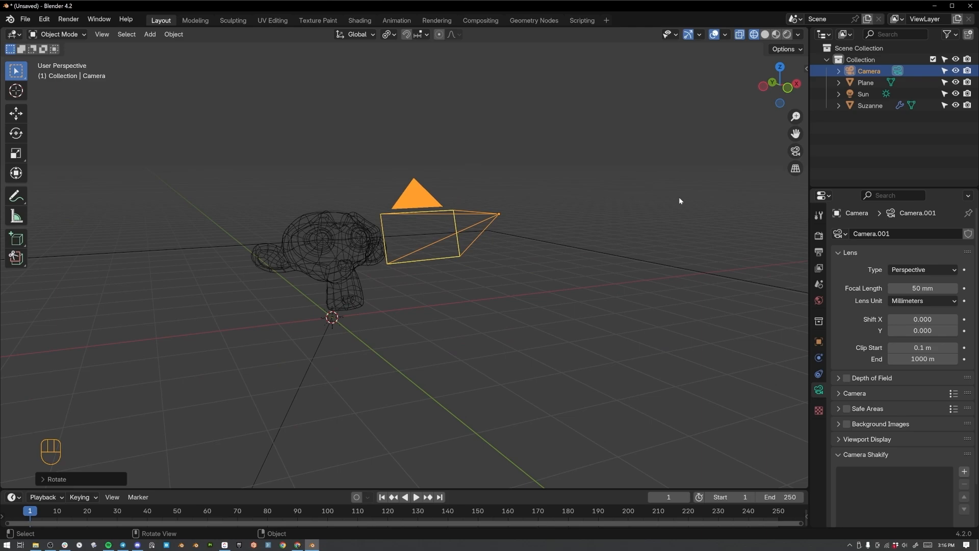
# - Look through the camera and switch the viewport shading to Rendered
pyautogui.click(796, 152)
pyautogui.press('z')
pyautogui.click(454, 148)
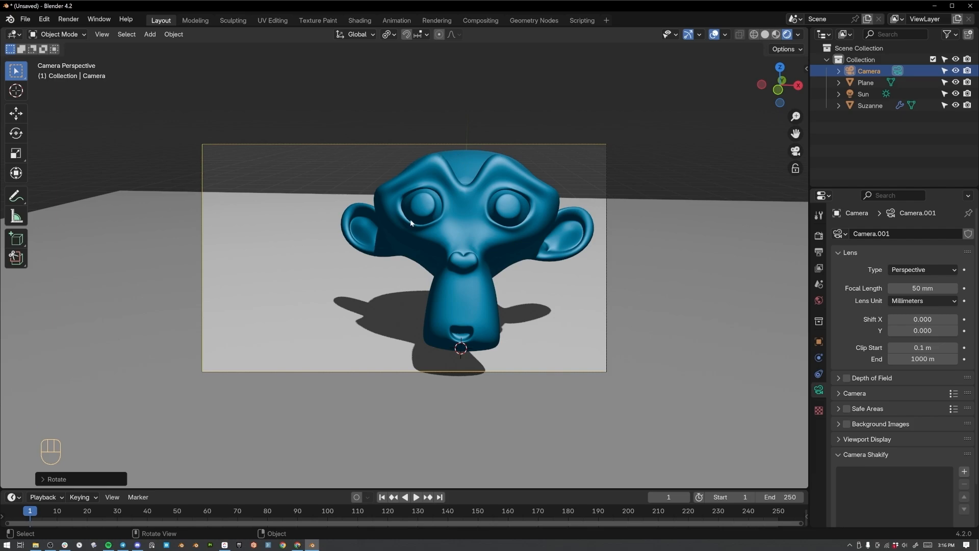
# - Fly the camera with walk navigation until the monkey head is framed at an angle with its whole ground shadow inside the frame
pyautogui.press('shift')
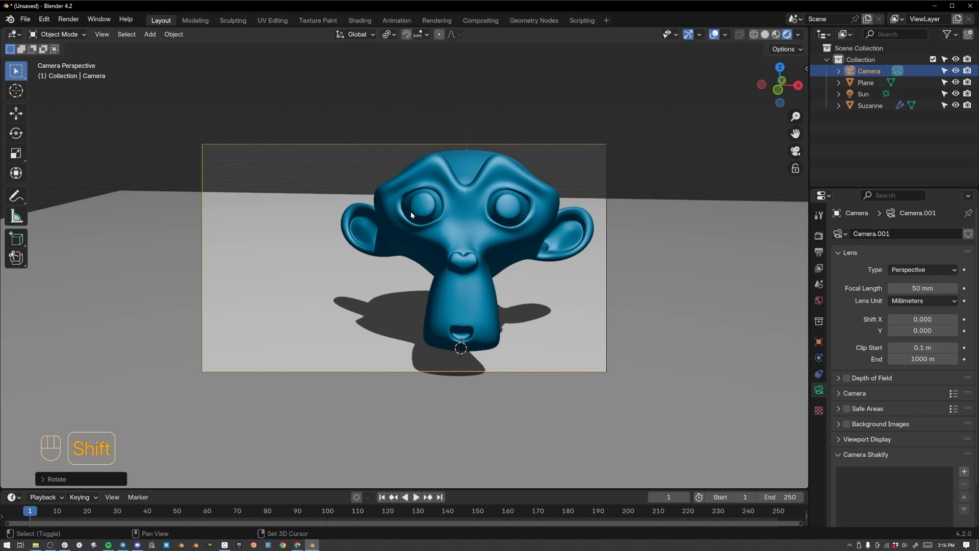
pyautogui.hotkey('shift', '`')
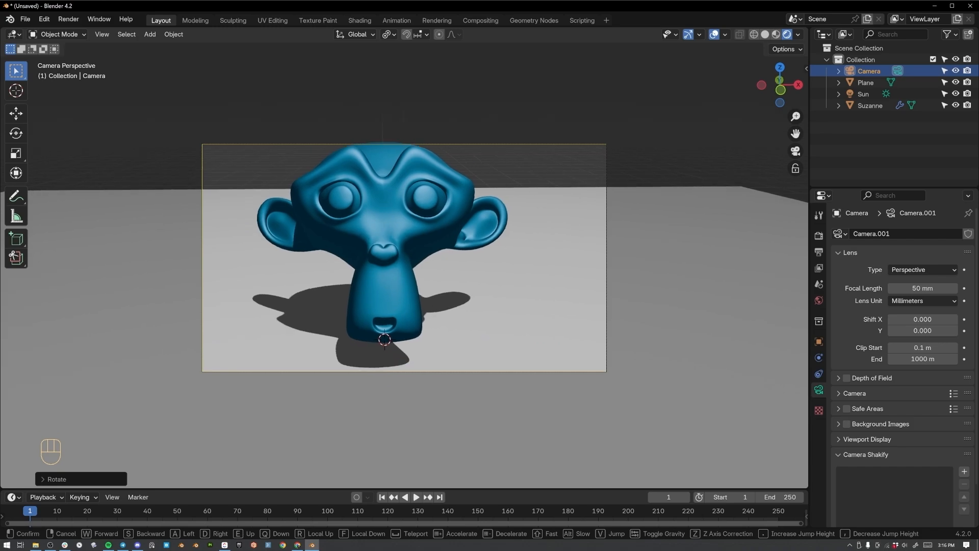
pyautogui.press('d')
pyautogui.press('d')
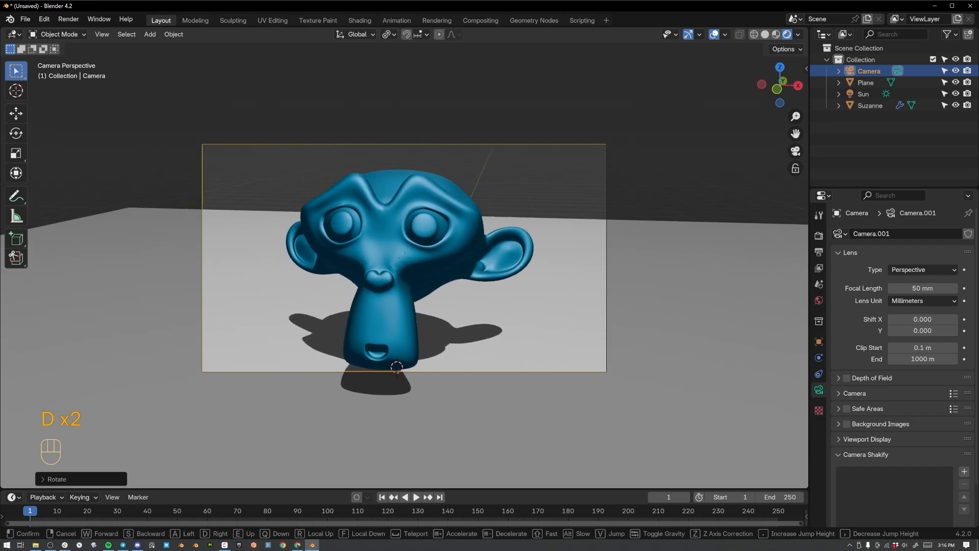
pyautogui.press('a')
pyautogui.press('s')
pyautogui.press('s')
pyautogui.press('d')
pyautogui.press('w')
pyautogui.press('q')
pyautogui.press('w')
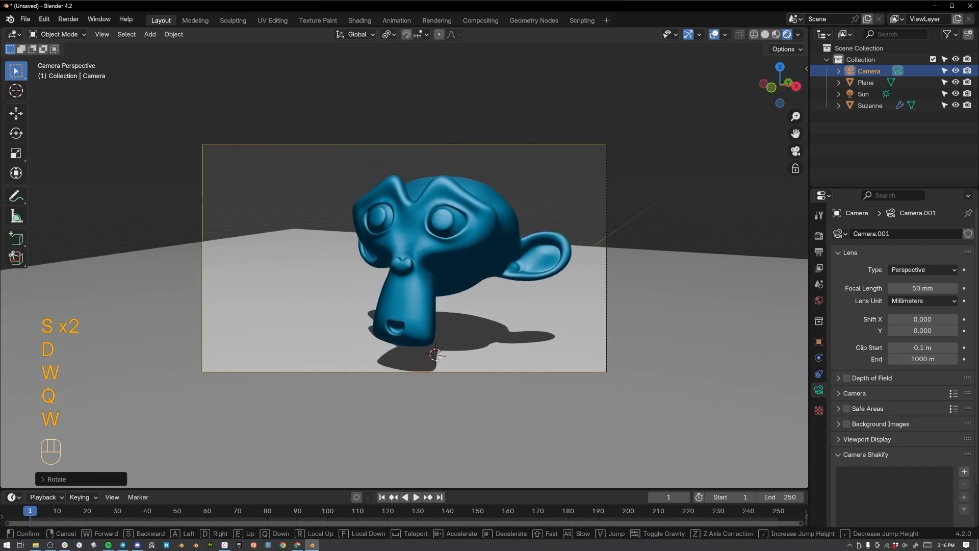
pyautogui.press('d')
pyautogui.press('s')
pyautogui.press('a')
pyautogui.press('d')
pyautogui.press('q')
pyautogui.press('d')
pyautogui.press('w')
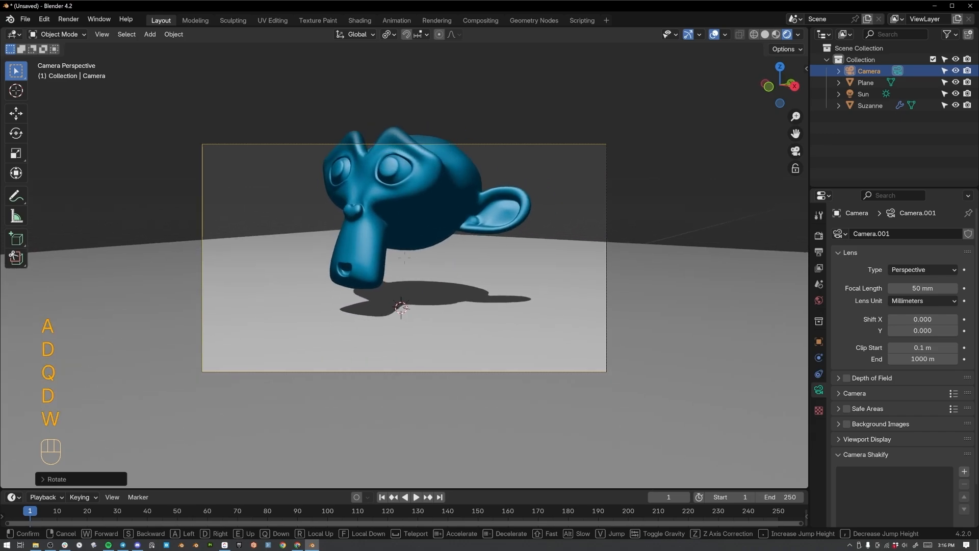
pyautogui.press('a')
pyautogui.press('a')
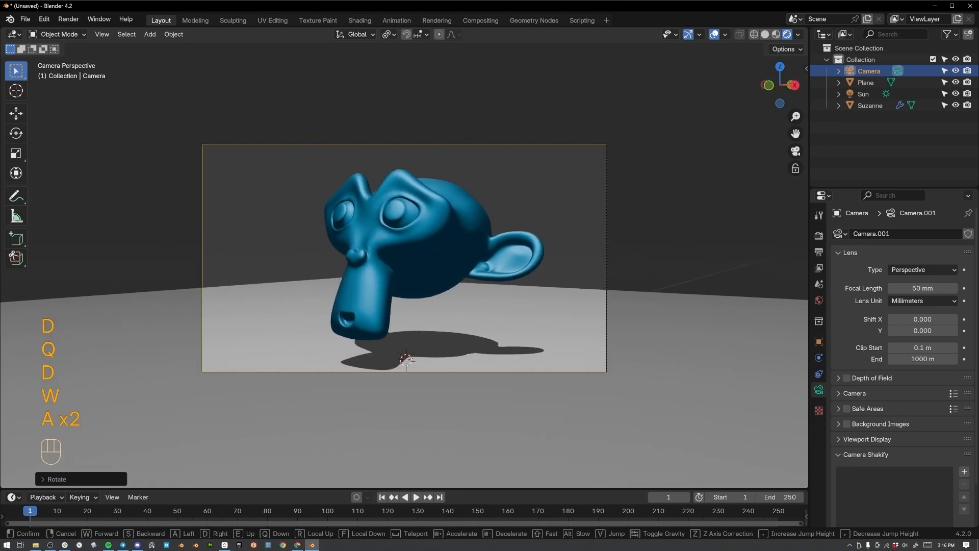
pyautogui.click(411, 211)
pyautogui.scroll(3, 240, 292)
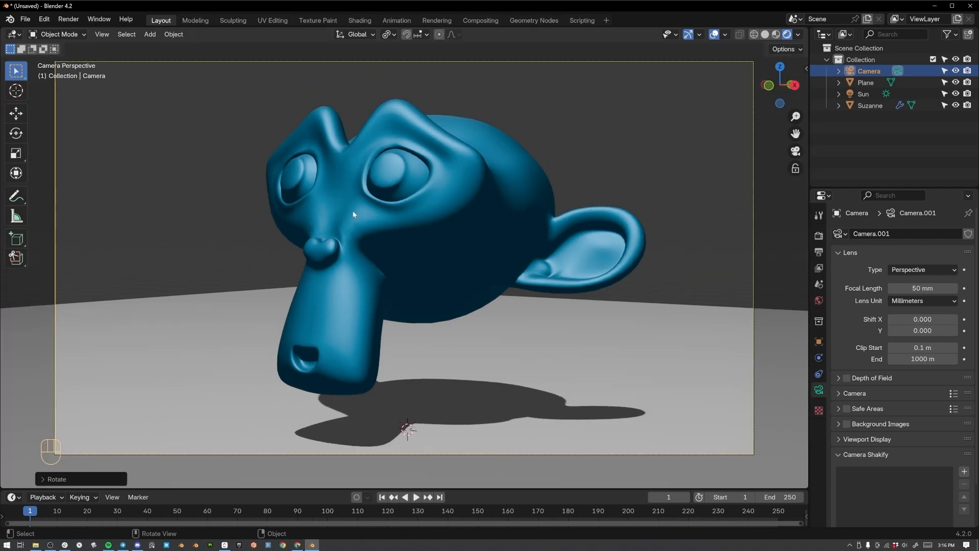
# - Render a still image of the camera view and move the render window over the viewport
pyautogui.click(68, 19)
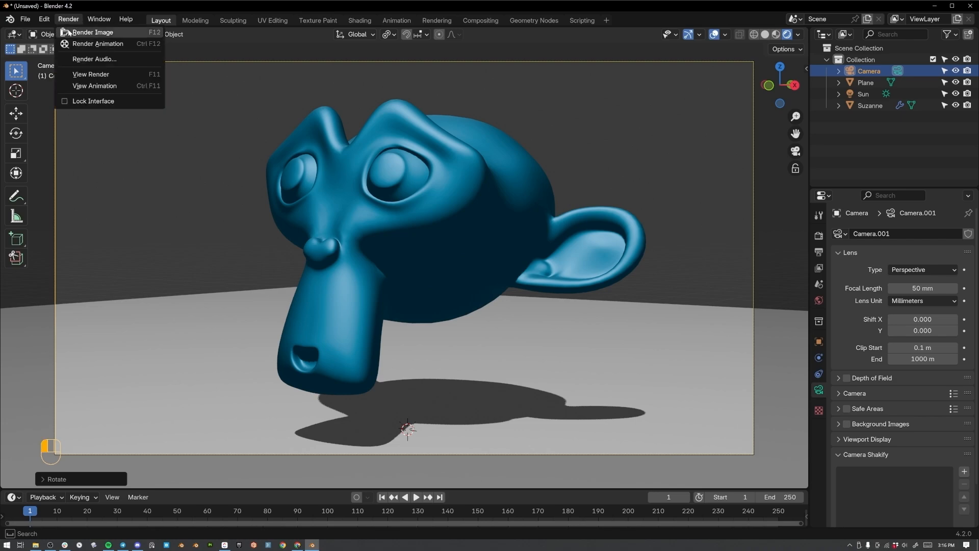
pyautogui.click(69, 30)
pyautogui.moveTo(284, 7); pyautogui.dragTo(459, 95)
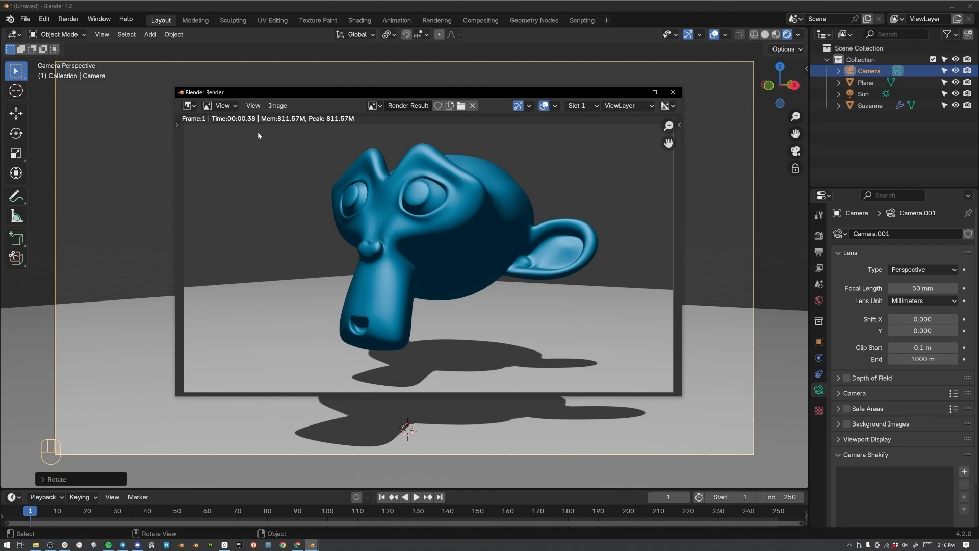
# - Open the save dialog for the rendered image, cancel it without saving, and close the render window
pyautogui.click(279, 105)
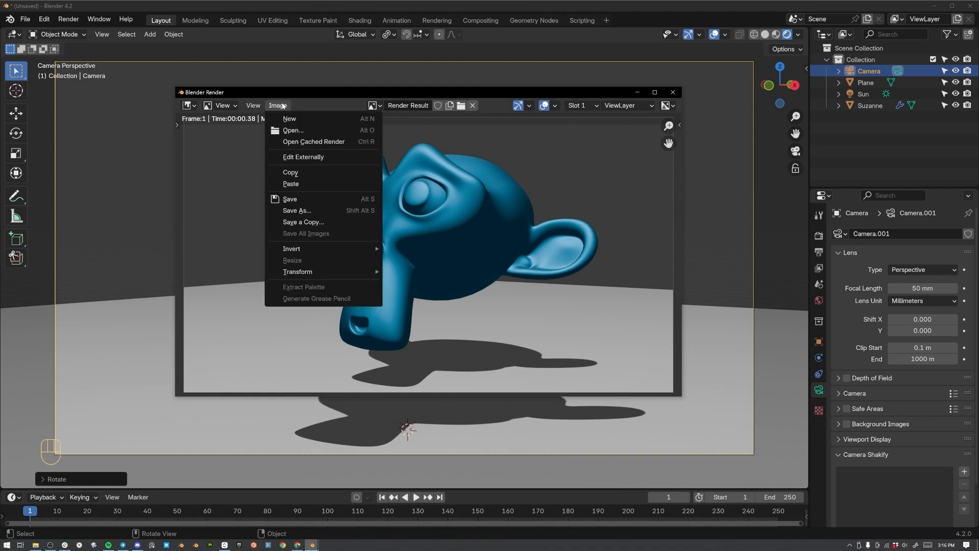
pyautogui.click(302, 198)
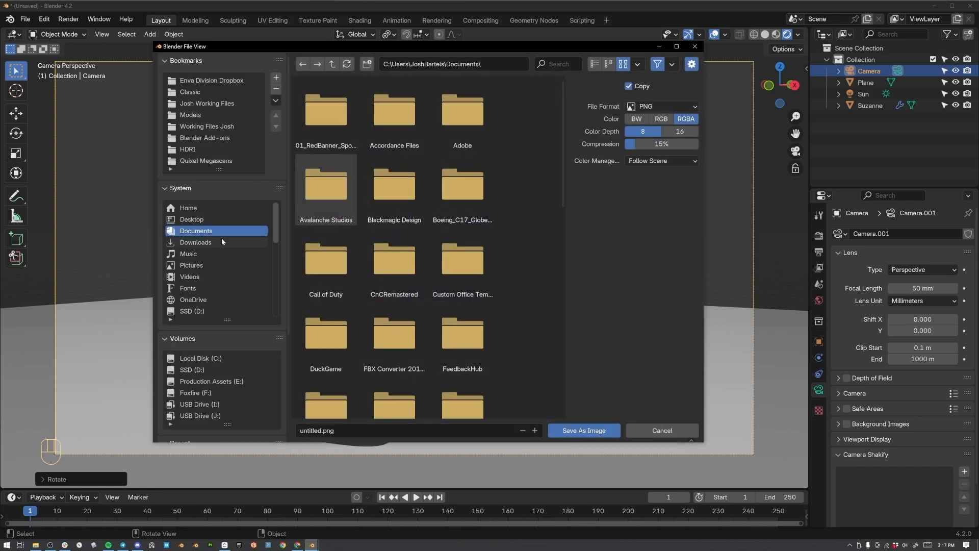
pyautogui.click(662, 430)
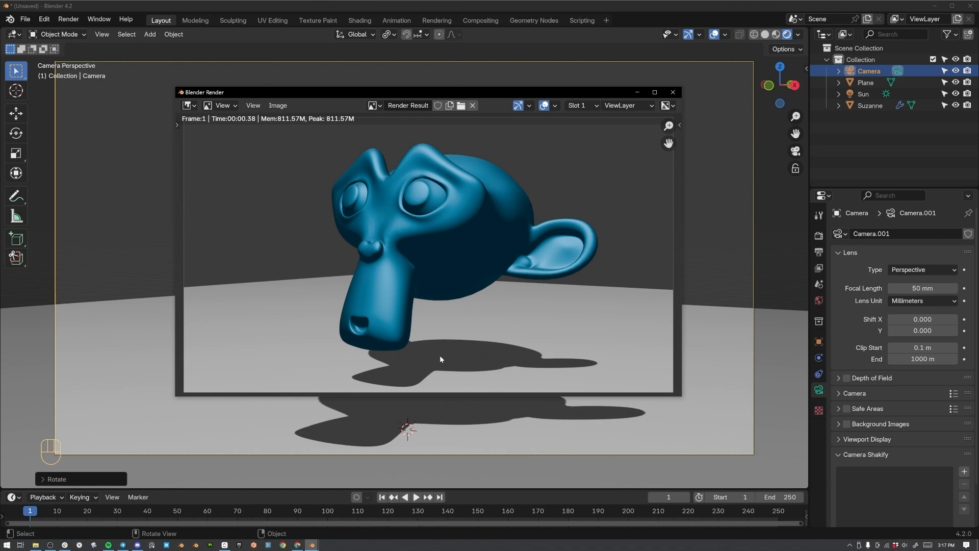
pyautogui.click(673, 94)
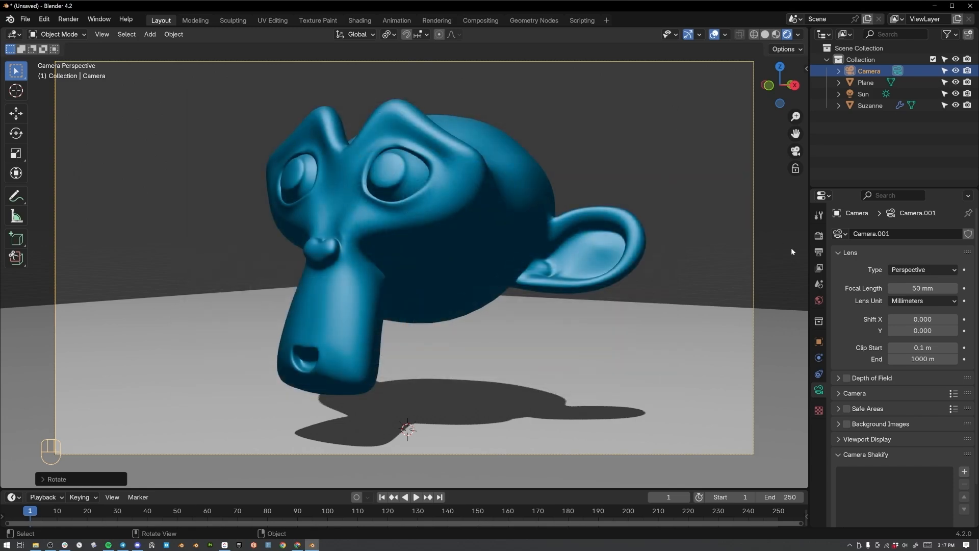
# - Enable Raytracing in the EEVEE render settings
pyautogui.click(819, 236)
pyautogui.scroll(-2, 443, 278)
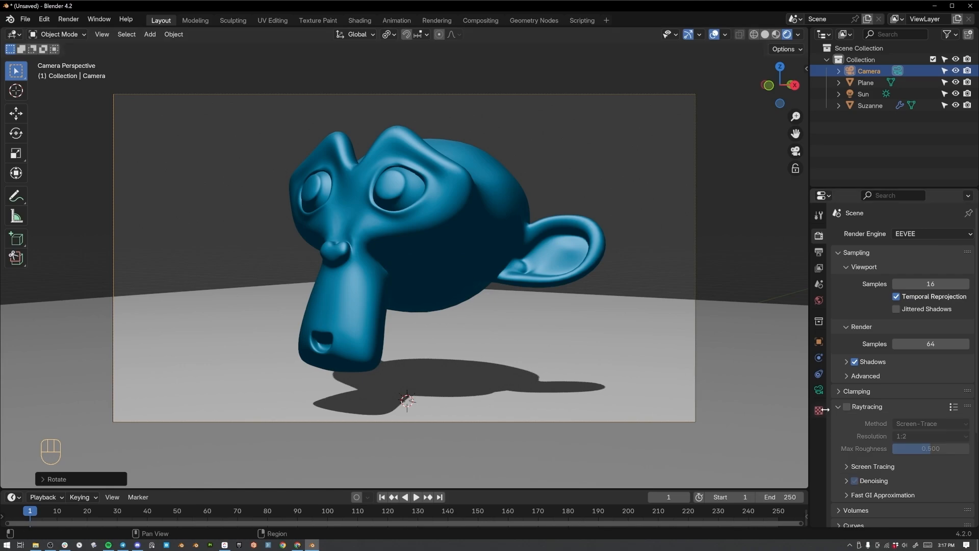
pyautogui.click(847, 407)
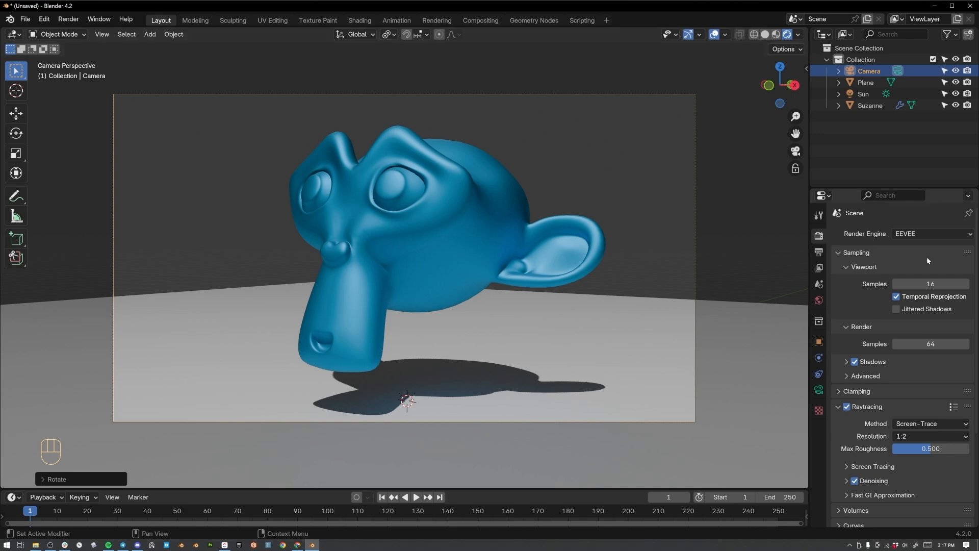
# - Switch the render engine to Cycles and set its device to GPU Compute
pyautogui.scroll(-4, 875, 392)
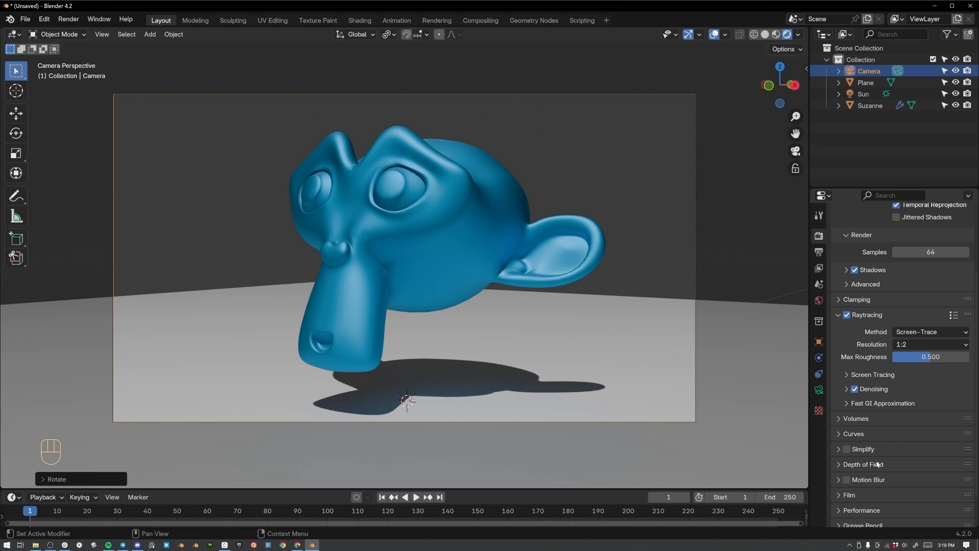
pyautogui.scroll(-2, 878, 465)
pyautogui.scroll(6, 878, 465)
pyautogui.click(900, 235)
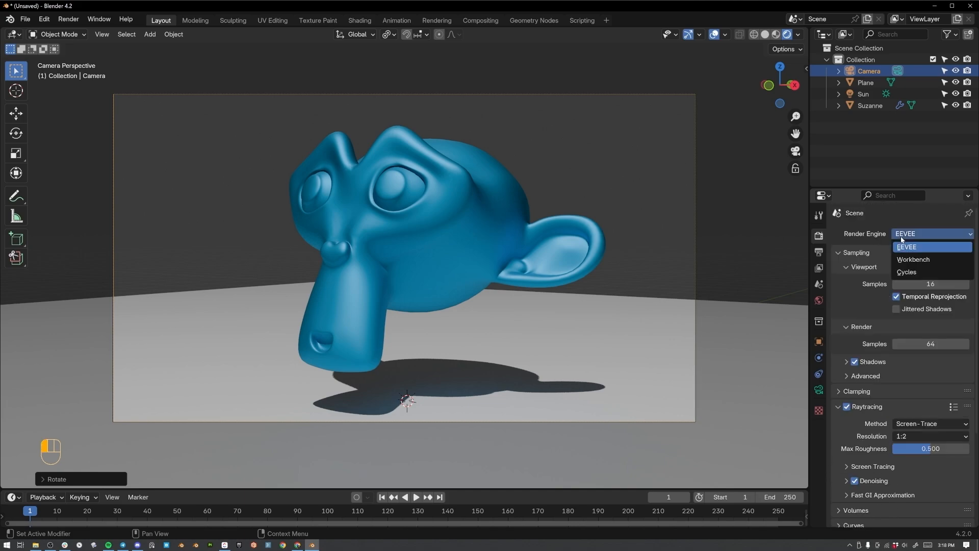
pyautogui.click(918, 271)
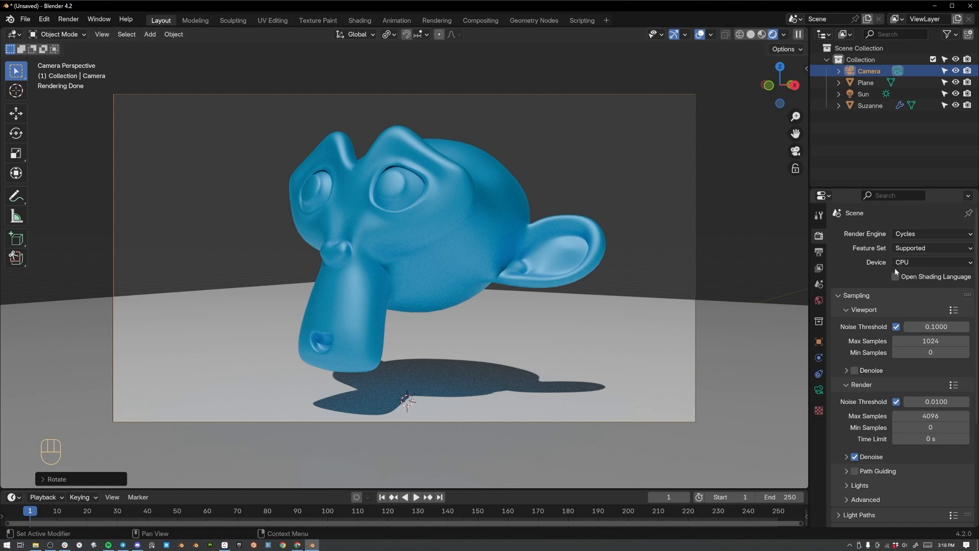
pyautogui.click(909, 262)
pyautogui.click(918, 262)
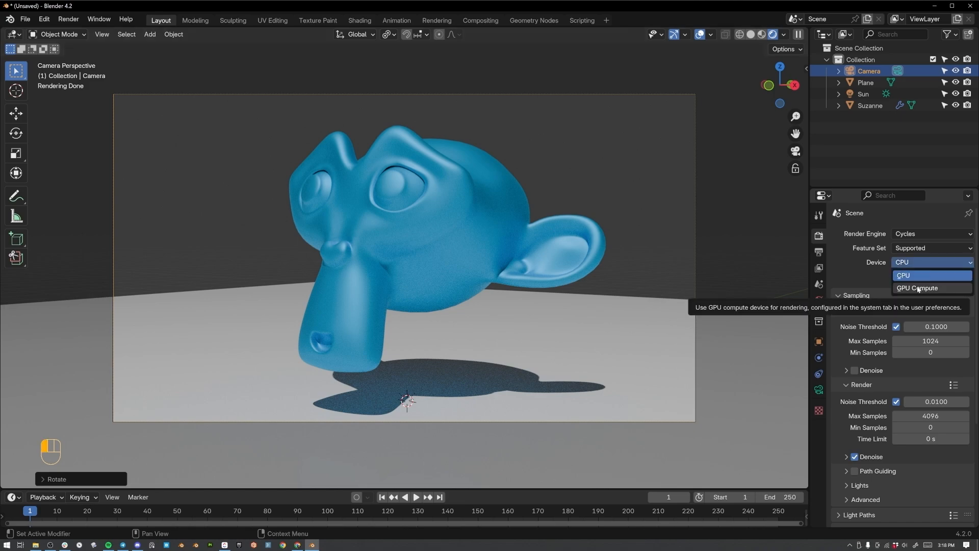
pyautogui.click(917, 289)
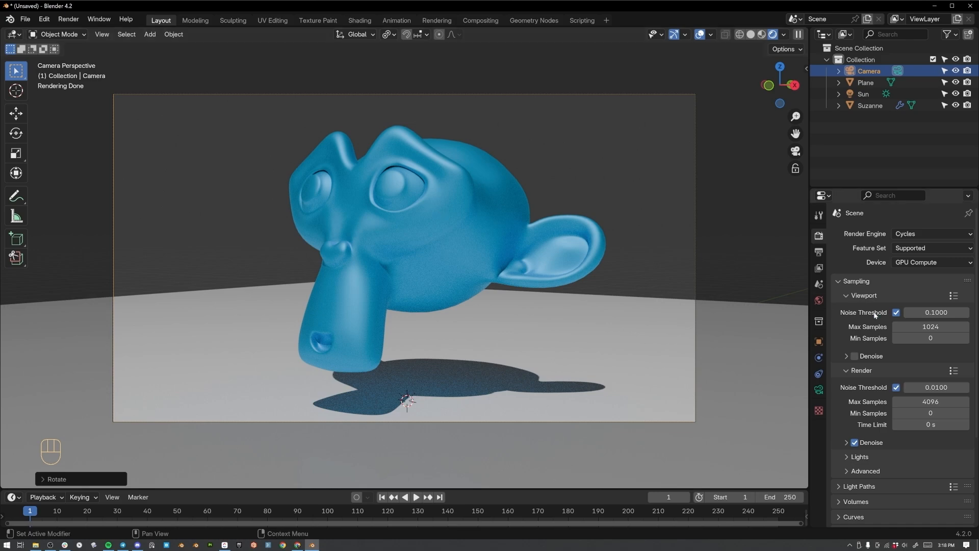
# - Set the render Max Samples to 100, render the image with Cycles, and close the render window
pyautogui.scroll(-3, 858, 307)
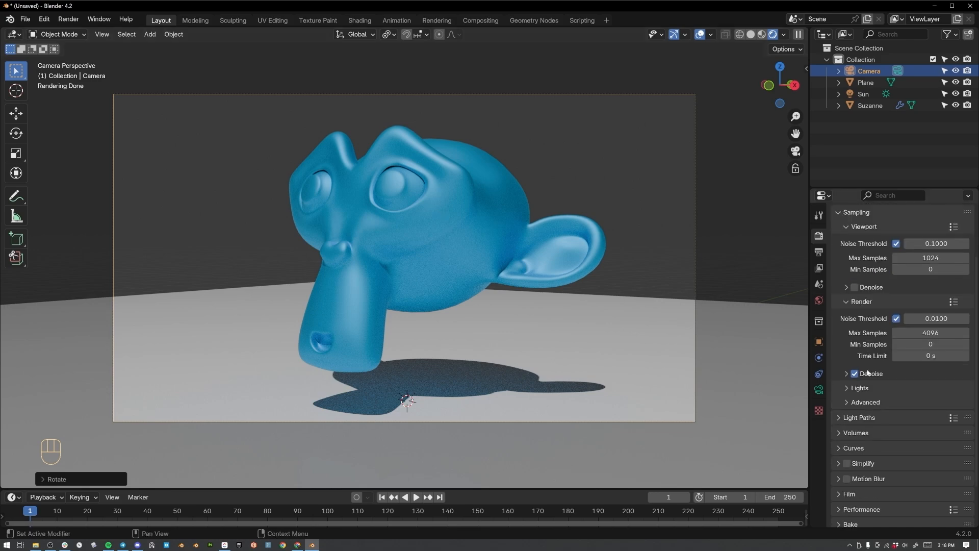
pyautogui.click(927, 332)
pyautogui.write('100')
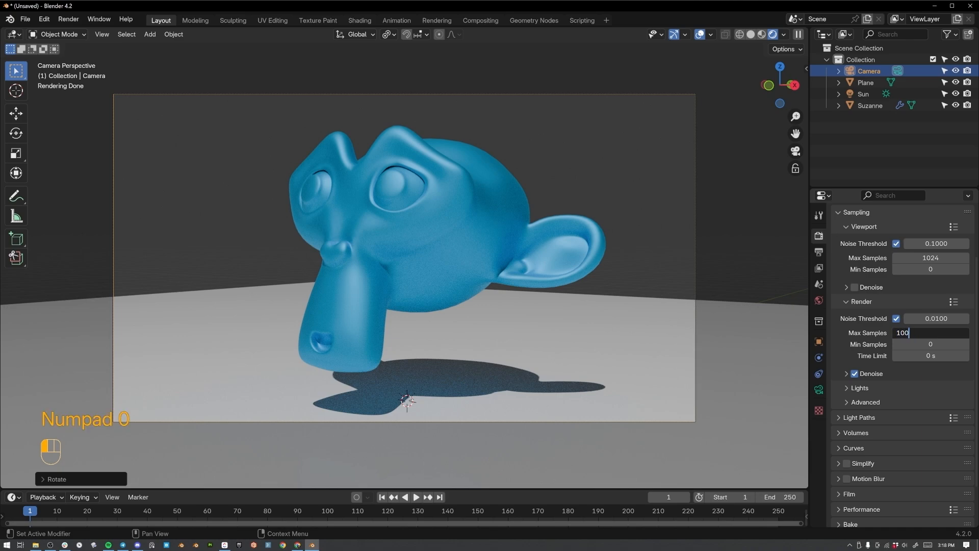
pyautogui.press('Return')
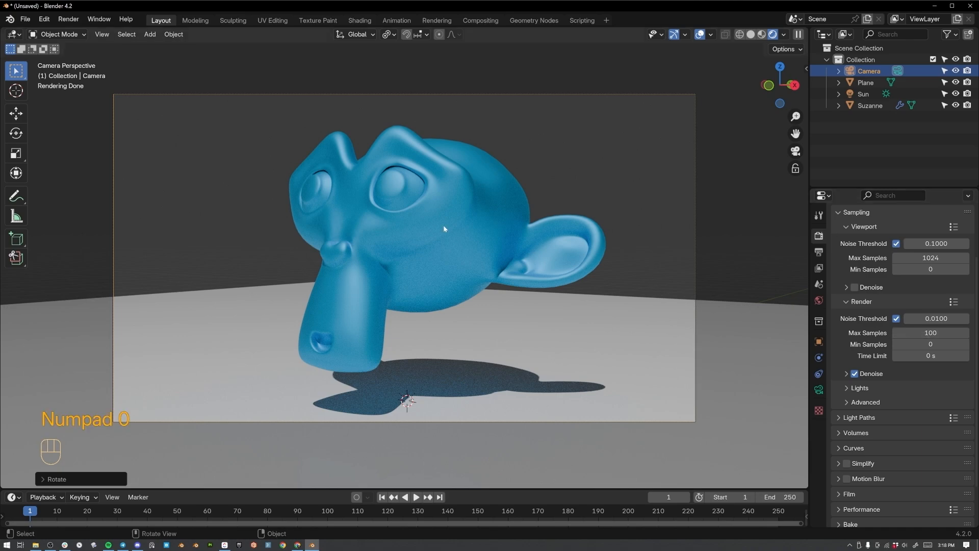
pyautogui.press('F12')
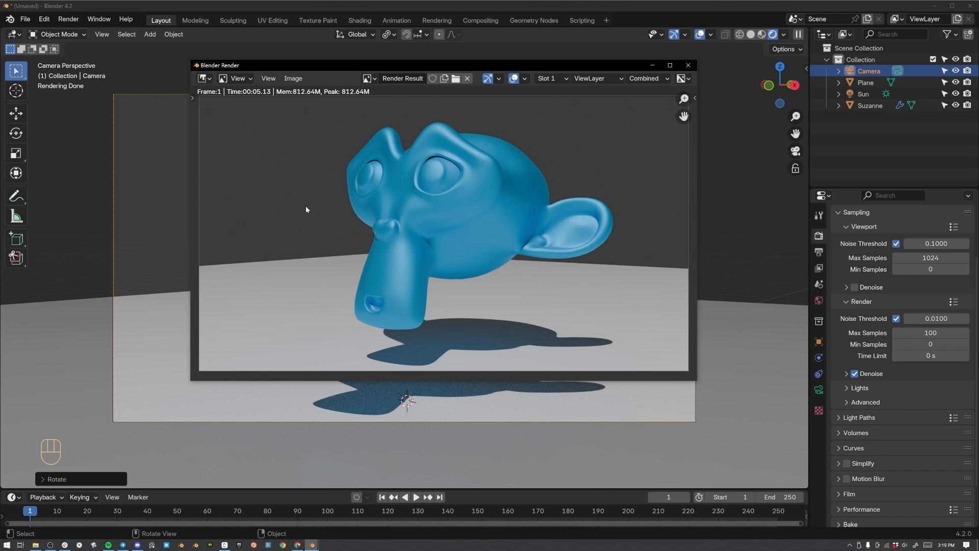
pyautogui.press('Escape')
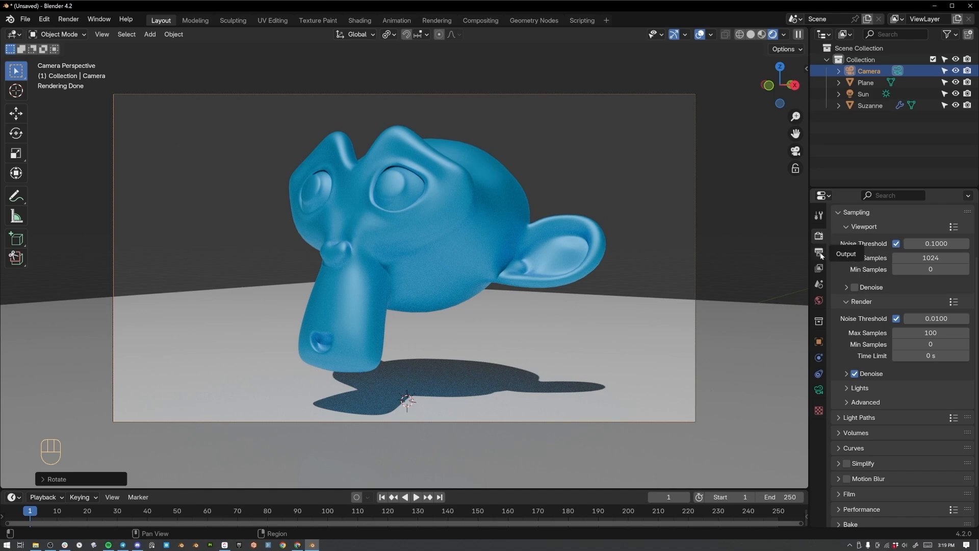
# - Apply the 4K UHDTV 2160p format preset to the render output
pyautogui.click(819, 251)
pyautogui.scroll(3, 881, 242)
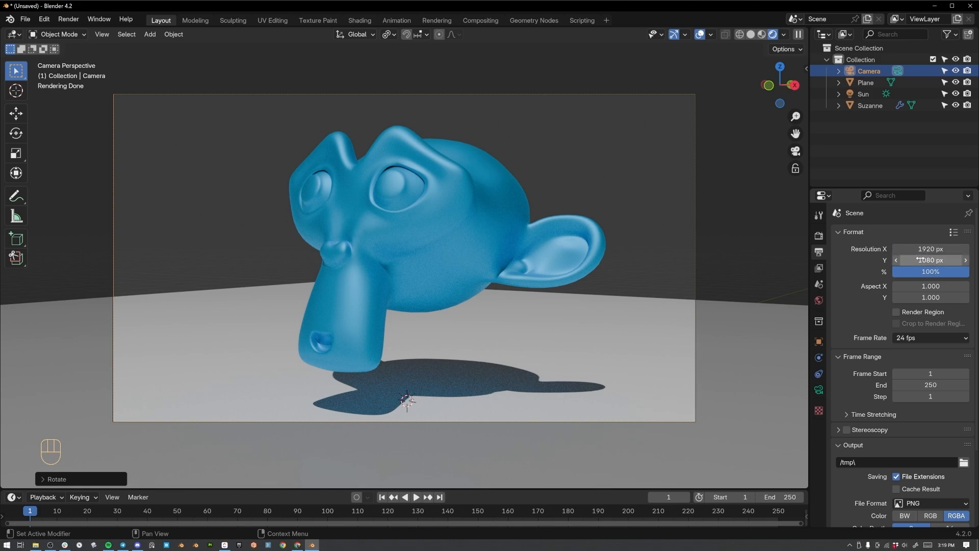
pyautogui.click(953, 232)
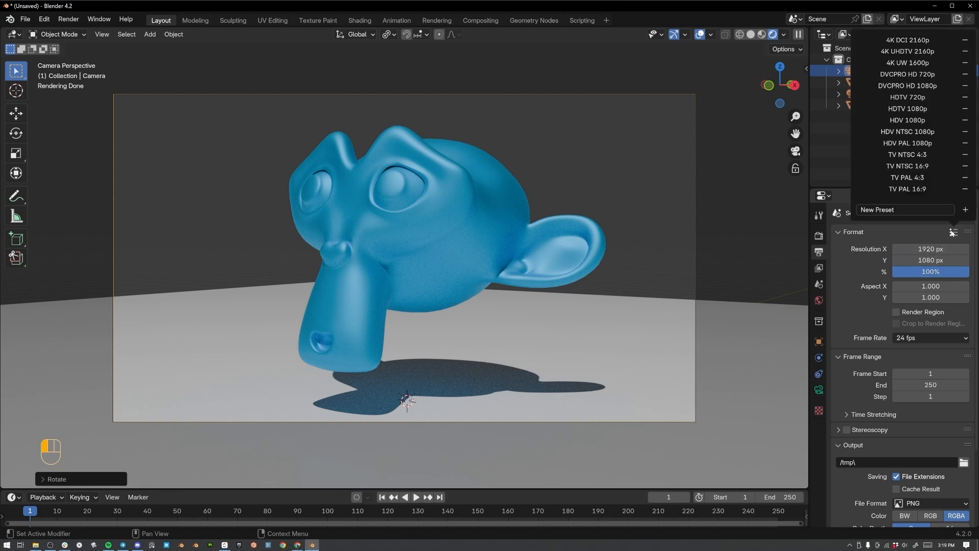
pyautogui.click(910, 52)
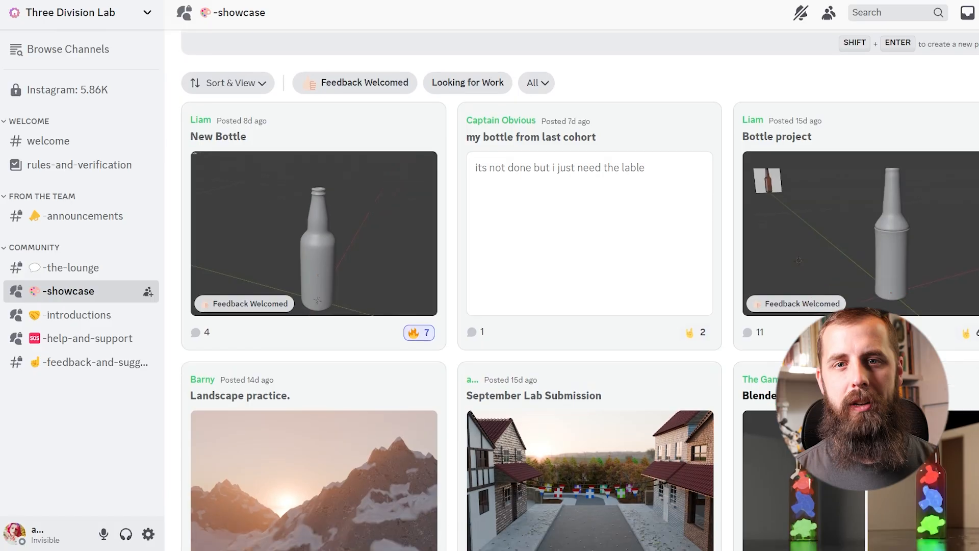
pyautogui.scroll(-12, 580, 289)
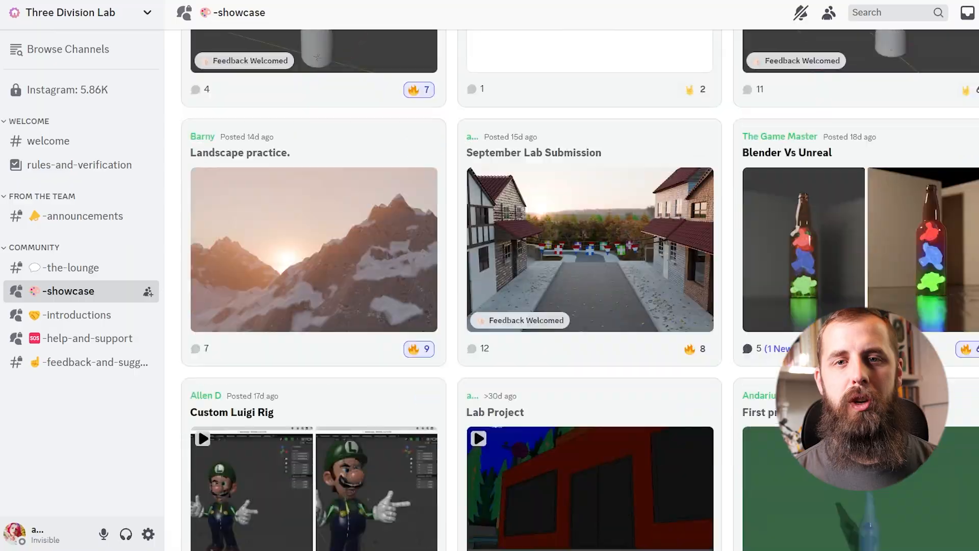